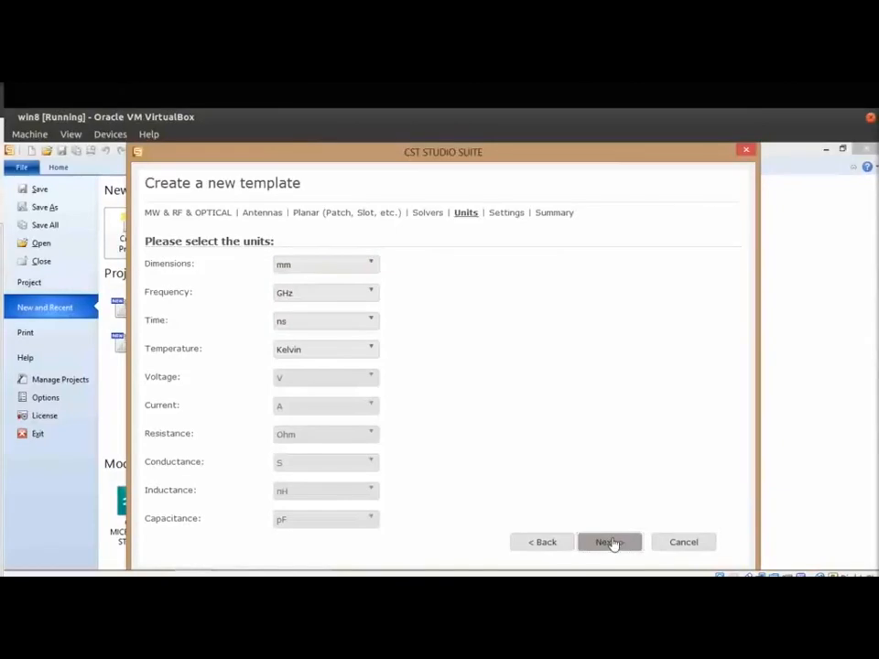
# Step: Accept the template's units and set its frequency range from a minimum of 1 GHz to a maximum of 3 GHz
pyautogui.click(610, 542)
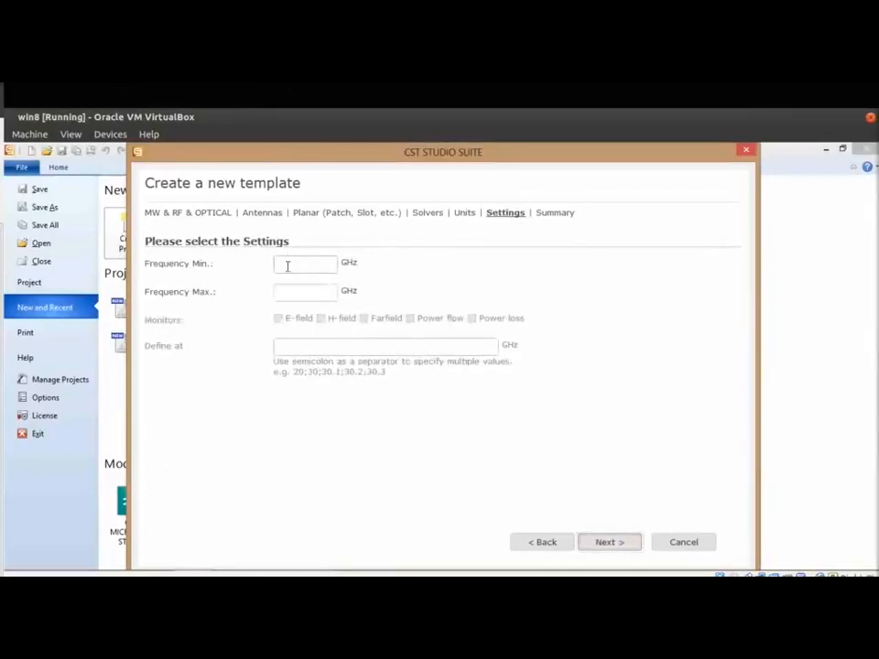
pyautogui.click(287, 266)
pyautogui.write('1')
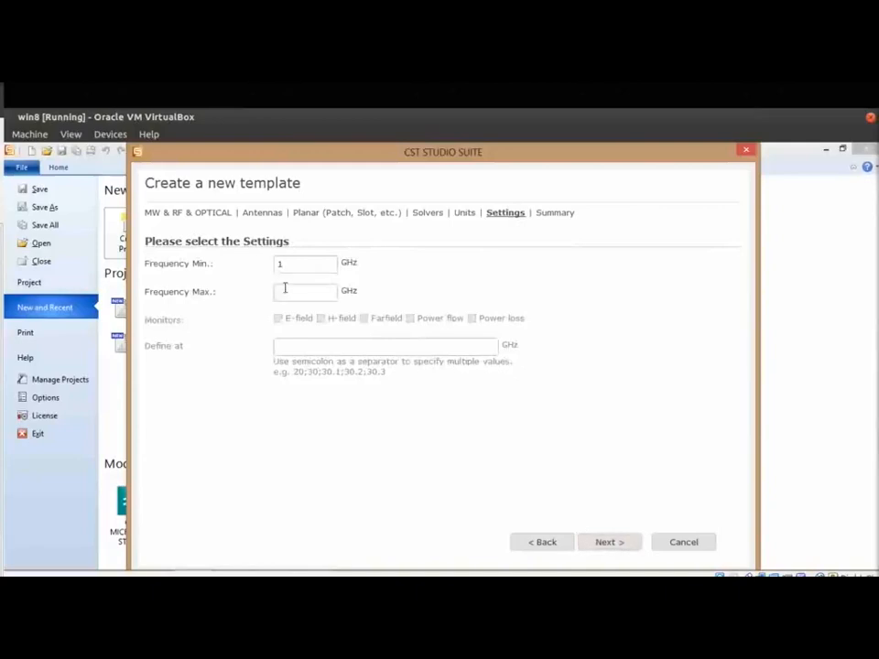
pyautogui.click(284, 288)
pyautogui.write('5')
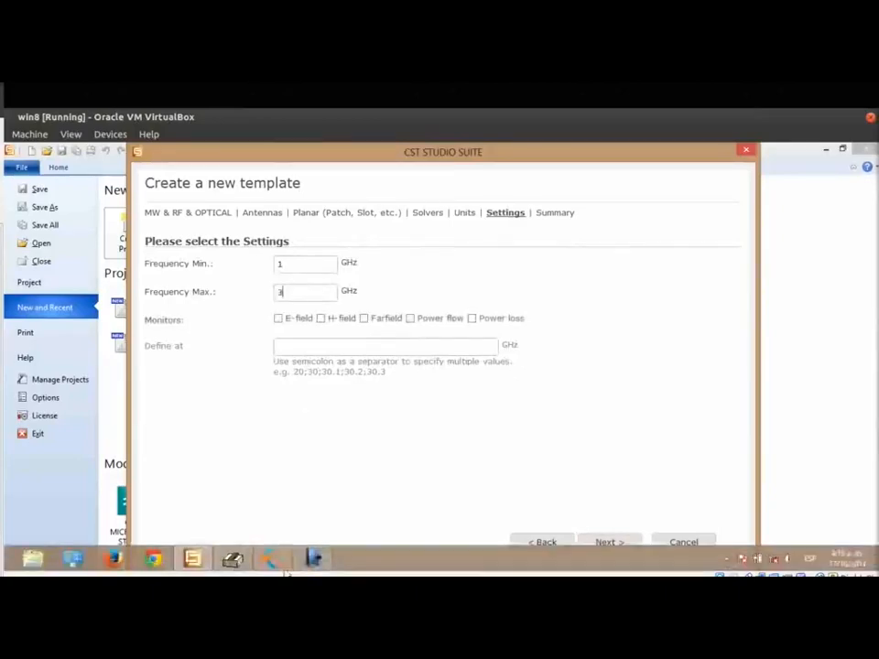
# Step: Switch to TXLINE to check the stripline's design frequency, and close the calculator
pyautogui.click(231, 559)
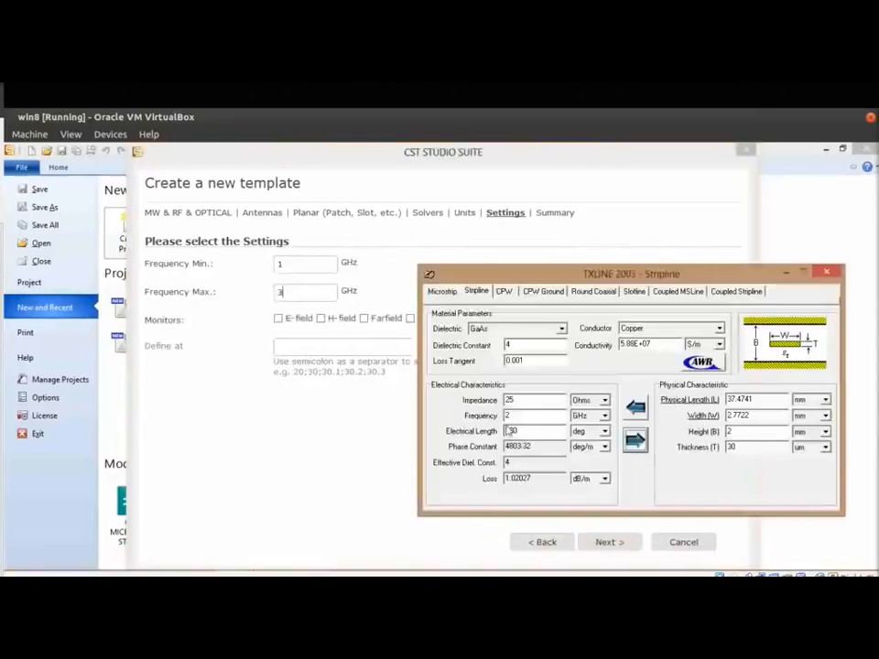
pyautogui.moveTo(513, 417); pyautogui.dragTo(468, 412)
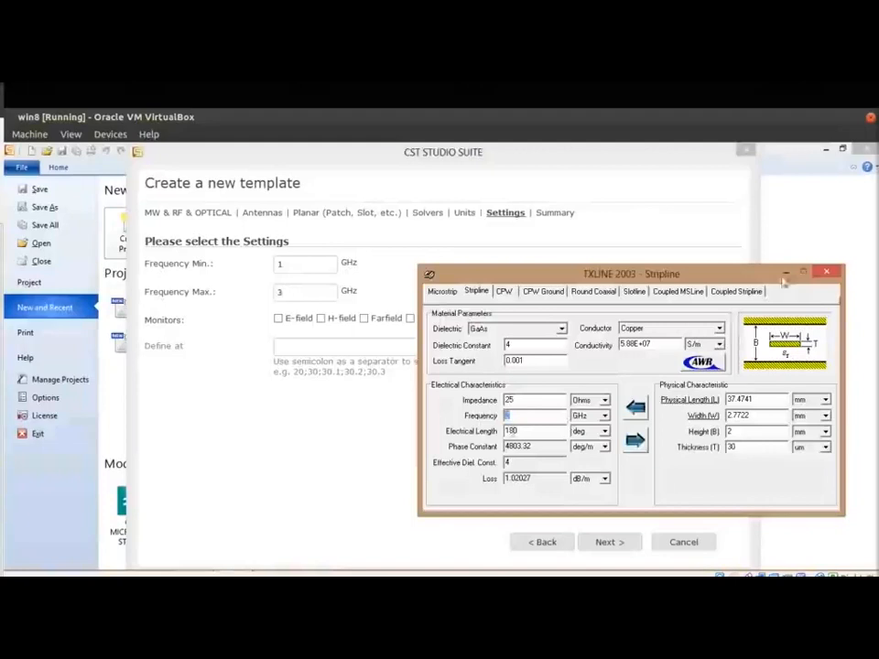
pyautogui.click(826, 272)
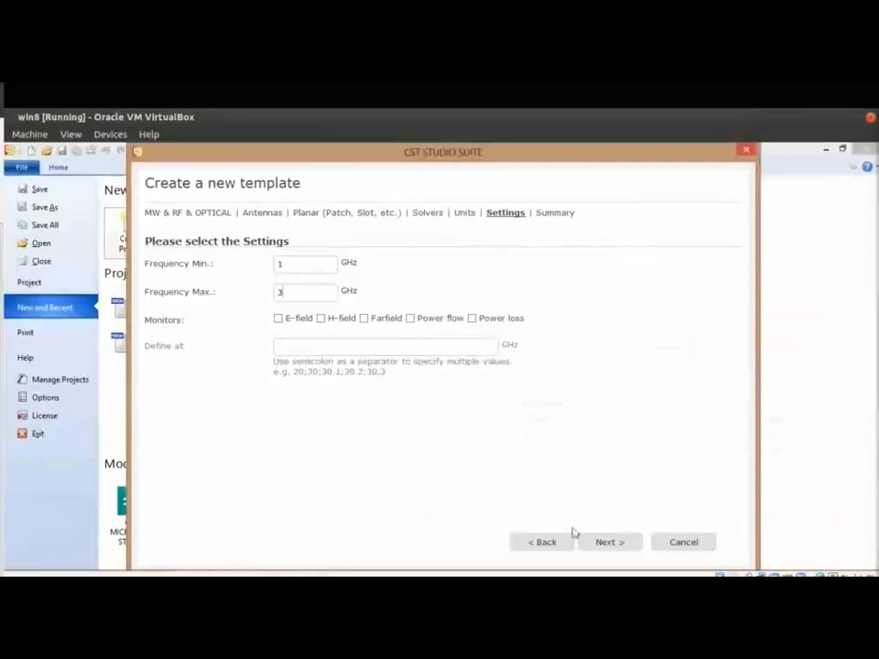
# Step: Accept the frequency settings and finish creating the planar antenna template with its default name
pyautogui.click(602, 545)
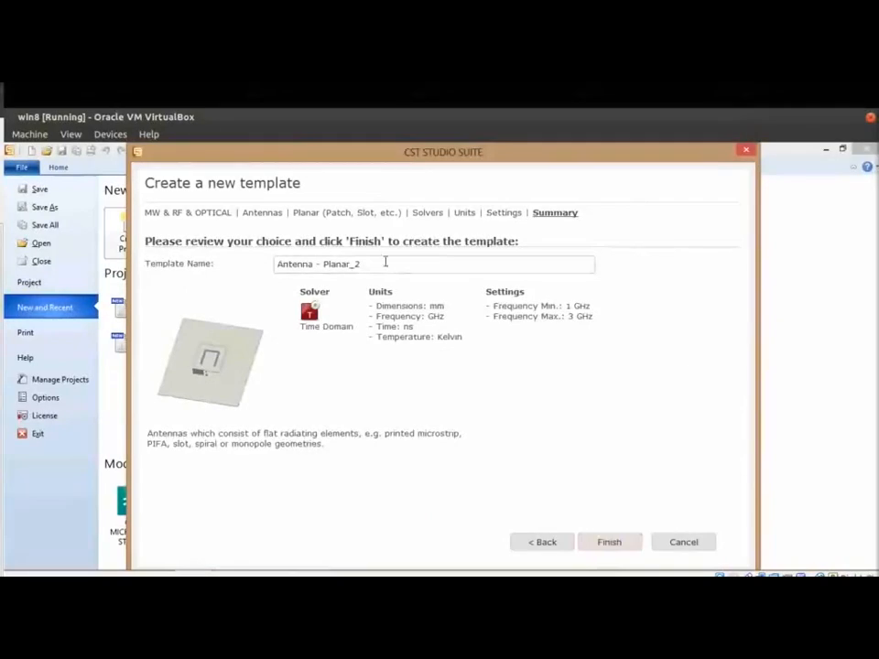
pyautogui.click(608, 544)
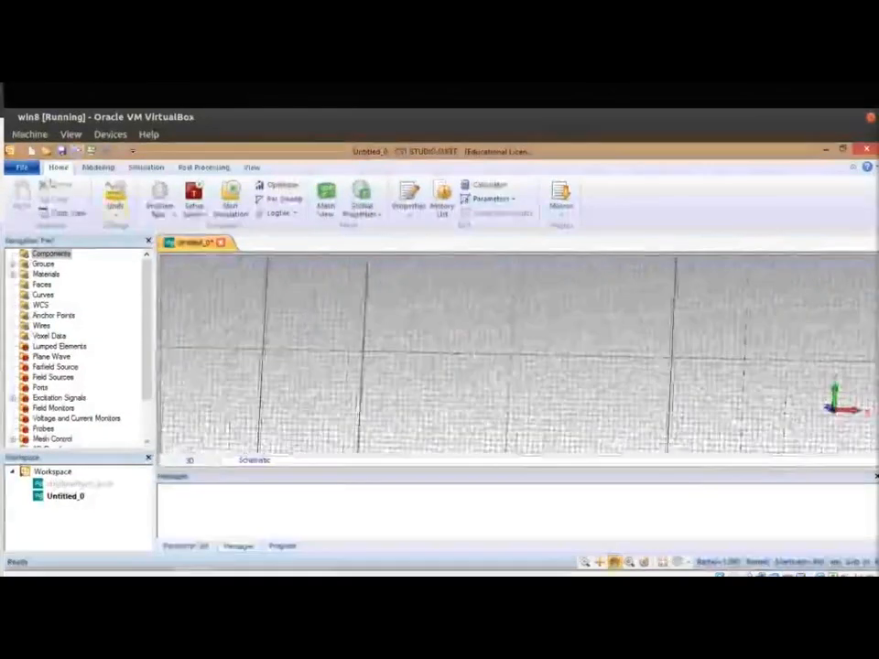
# Step: Save the new project as striplinePractice.cst in the cst folder, replacing the existing file
pyautogui.click(61, 151)
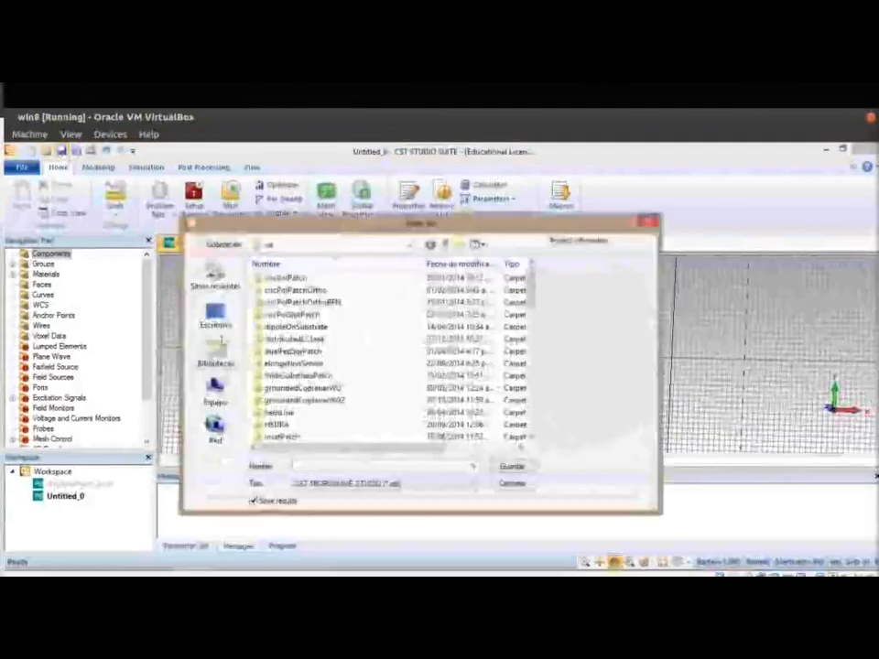
pyautogui.write('st')
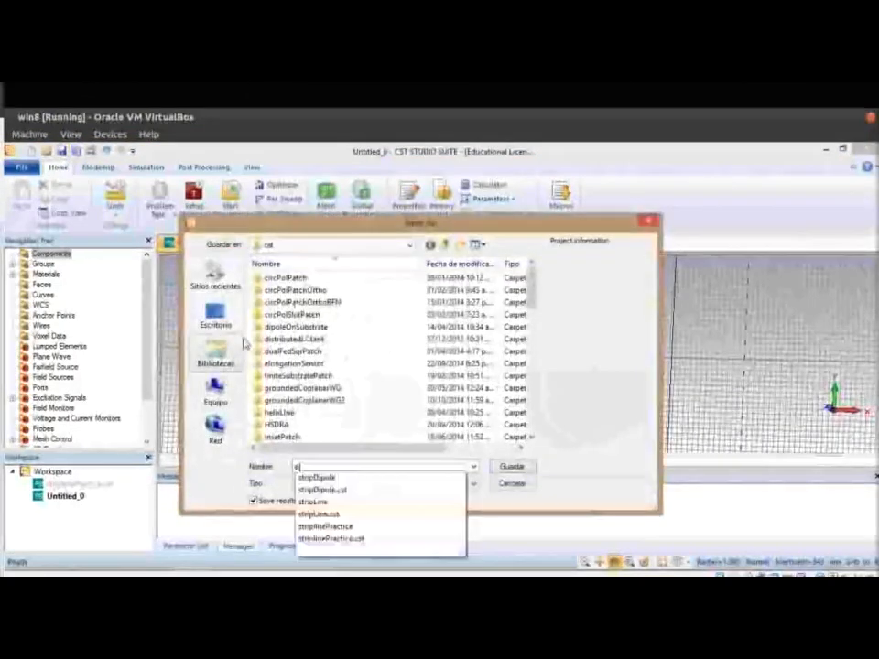
pyautogui.write('ripLineP')
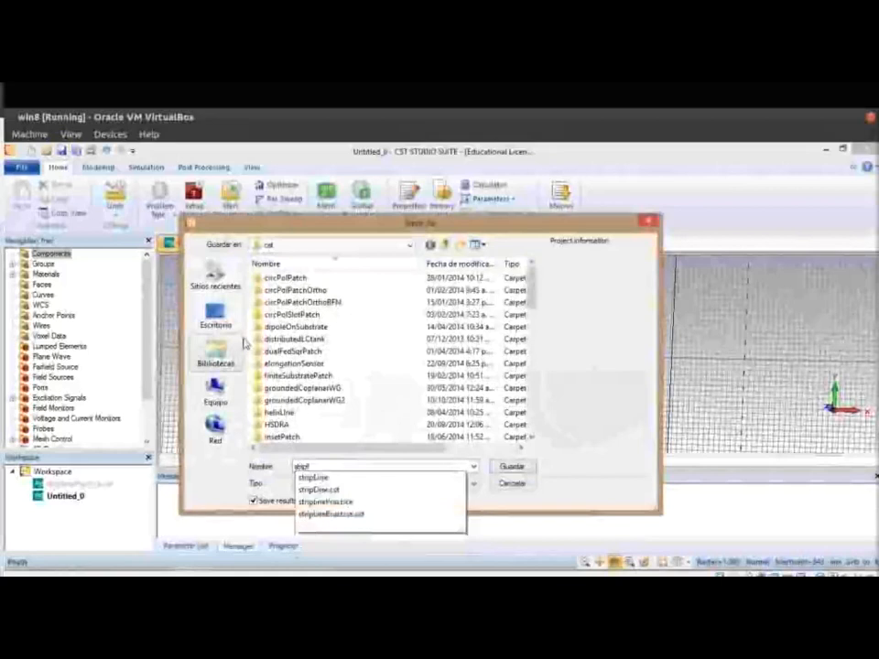
pyautogui.write('ra')
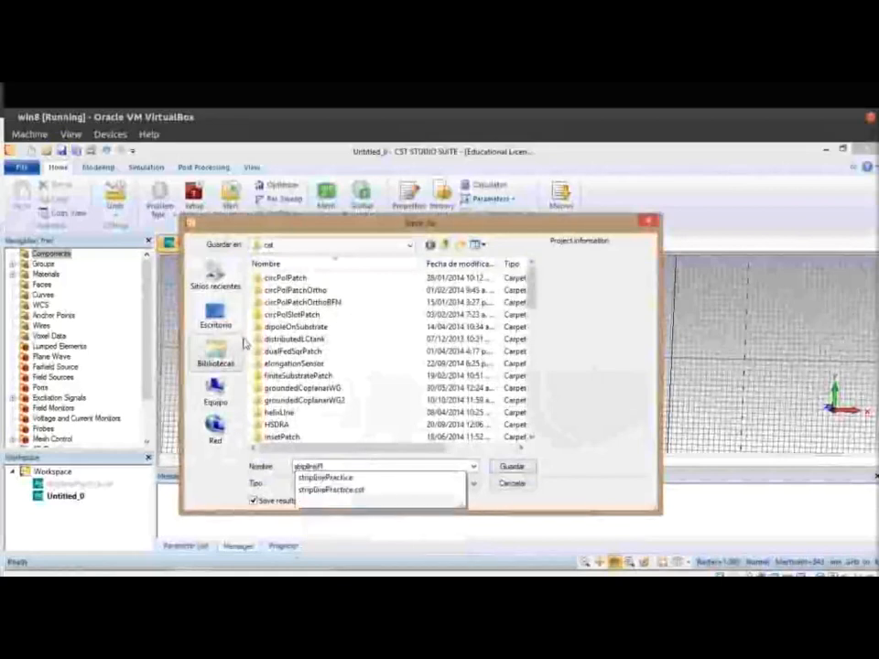
pyautogui.write('ctice')
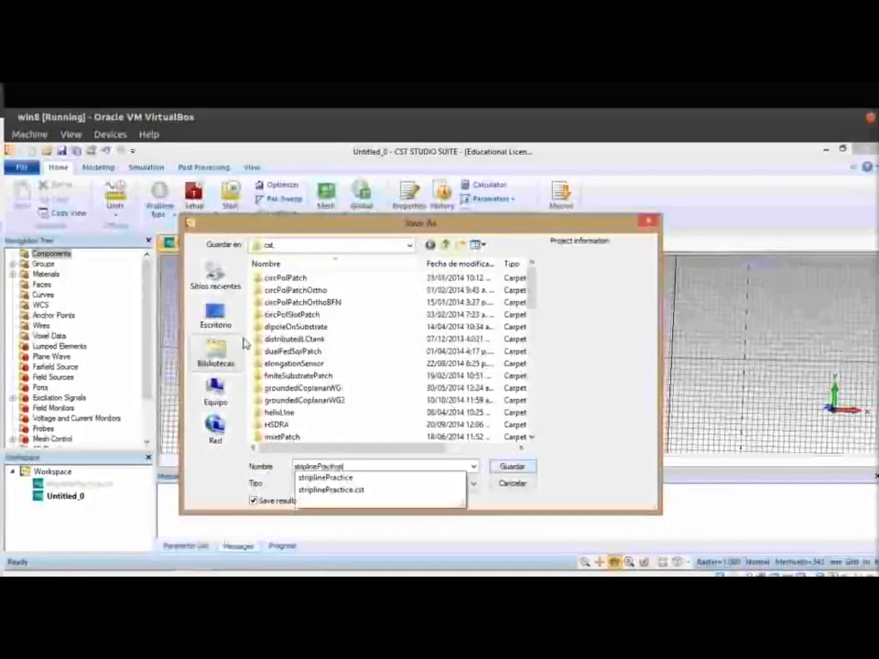
pyautogui.press('Return')
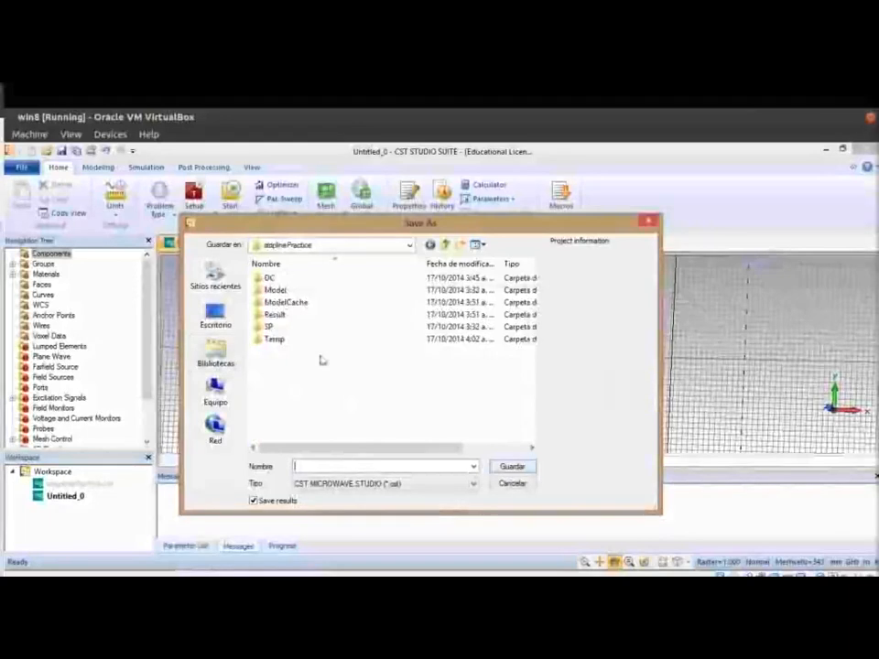
pyautogui.click(445, 245)
pyautogui.write('s')
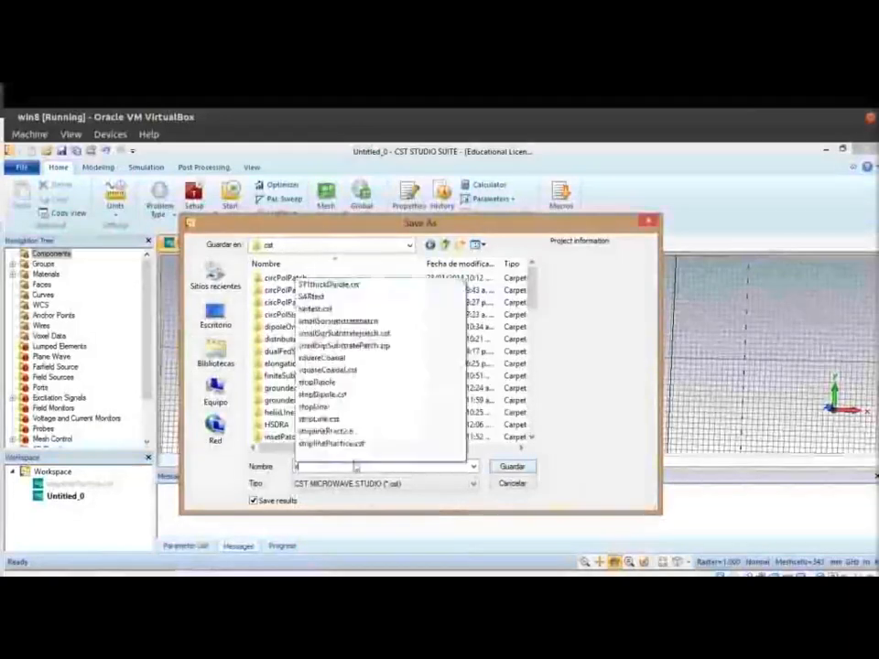
pyautogui.write('tripline')
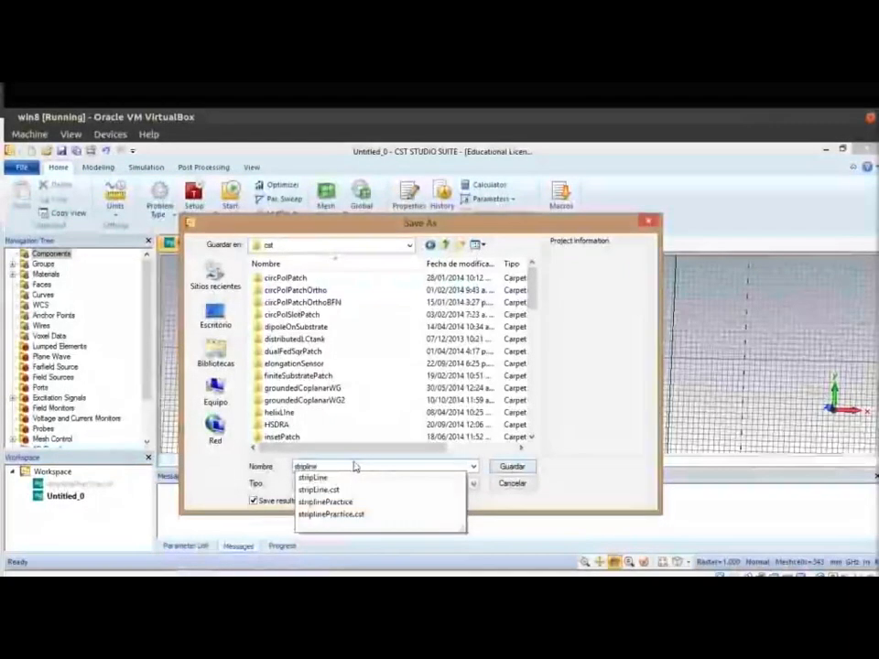
pyautogui.write('Practice')
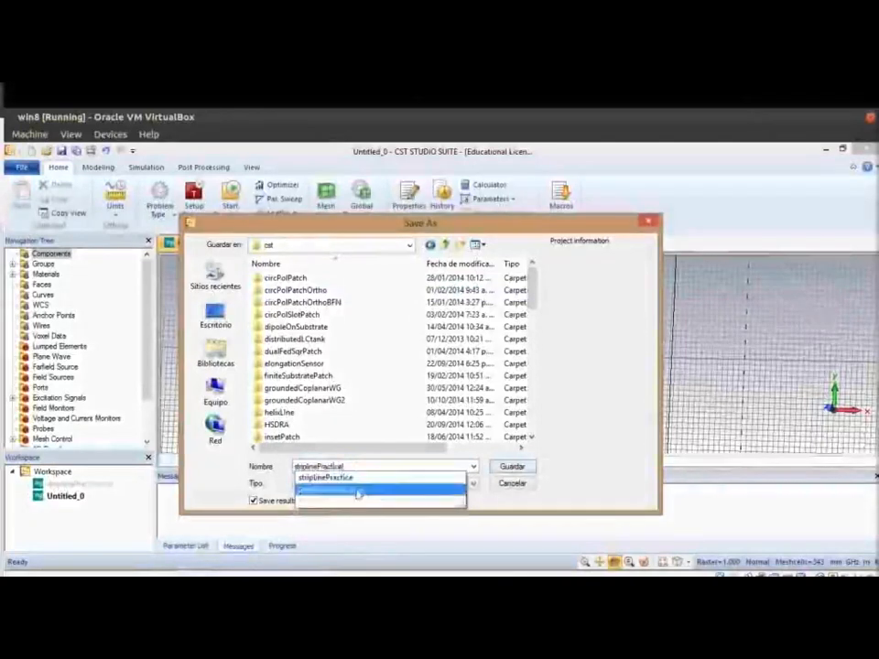
pyautogui.click(357, 491)
pyautogui.click(508, 467)
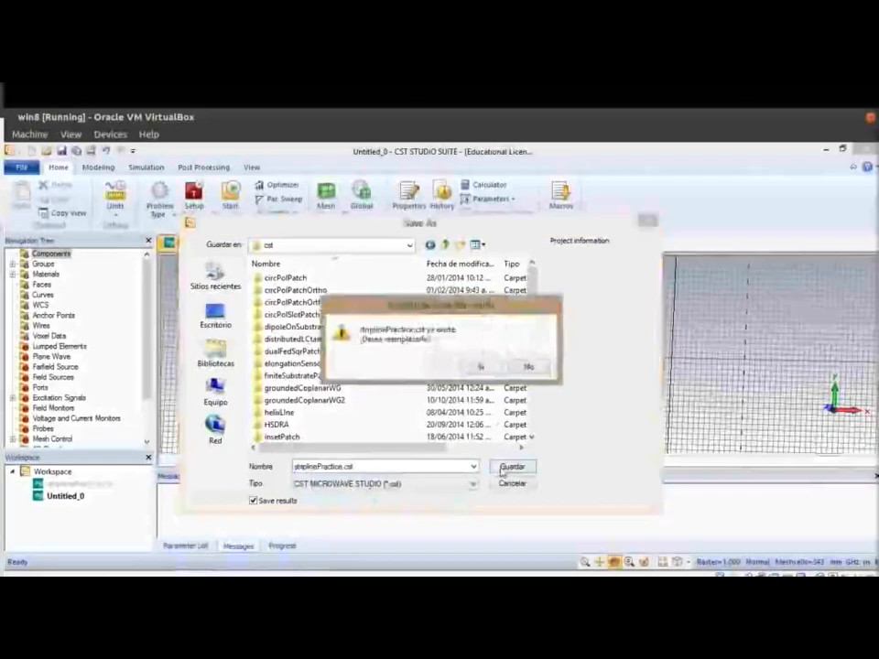
pyautogui.click(484, 367)
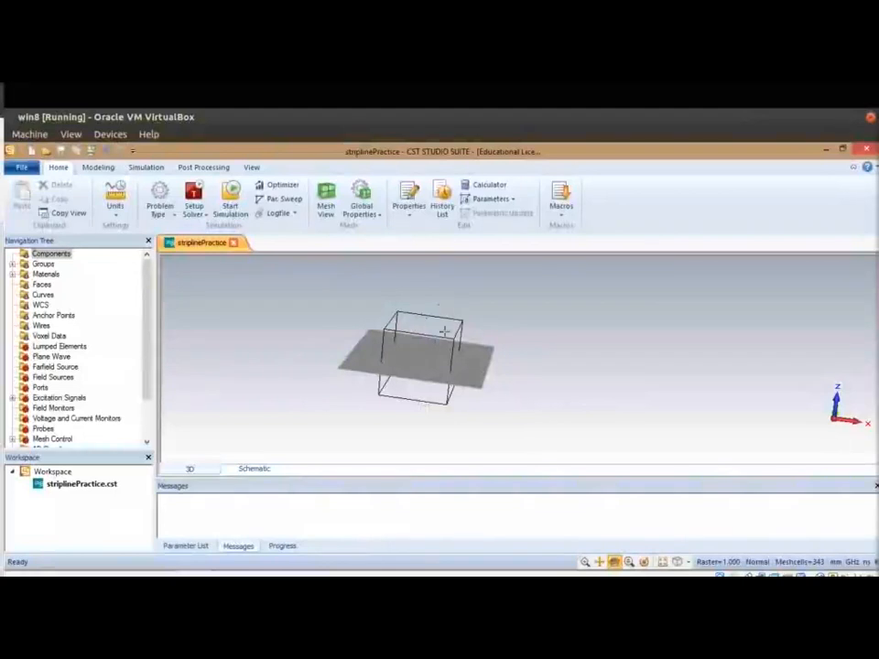
pyautogui.scroll(-3, 417, 349)
pyautogui.scroll(3, 417, 348)
pyautogui.scroll(2, 416, 339)
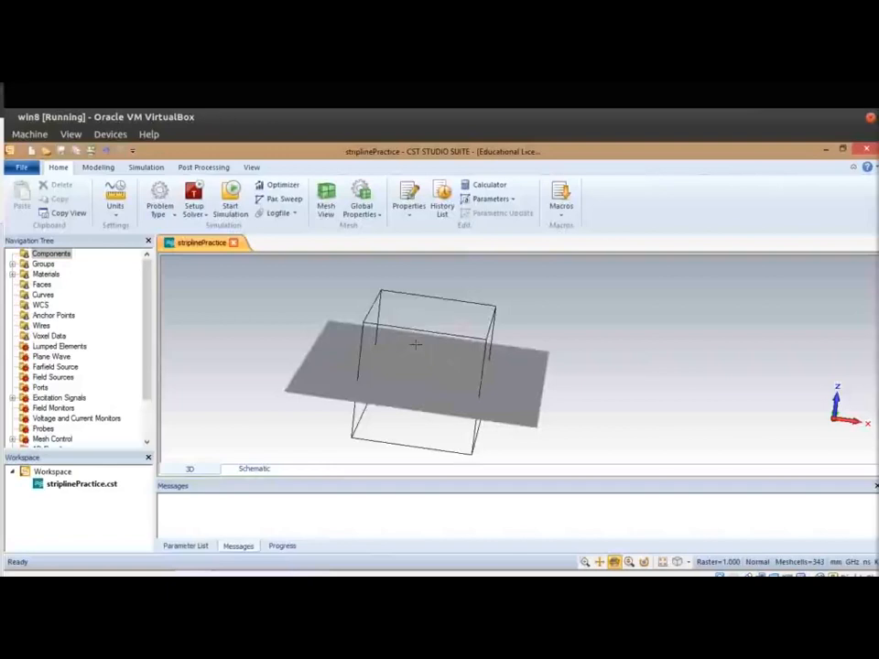
pyautogui.scroll(2, 415, 344)
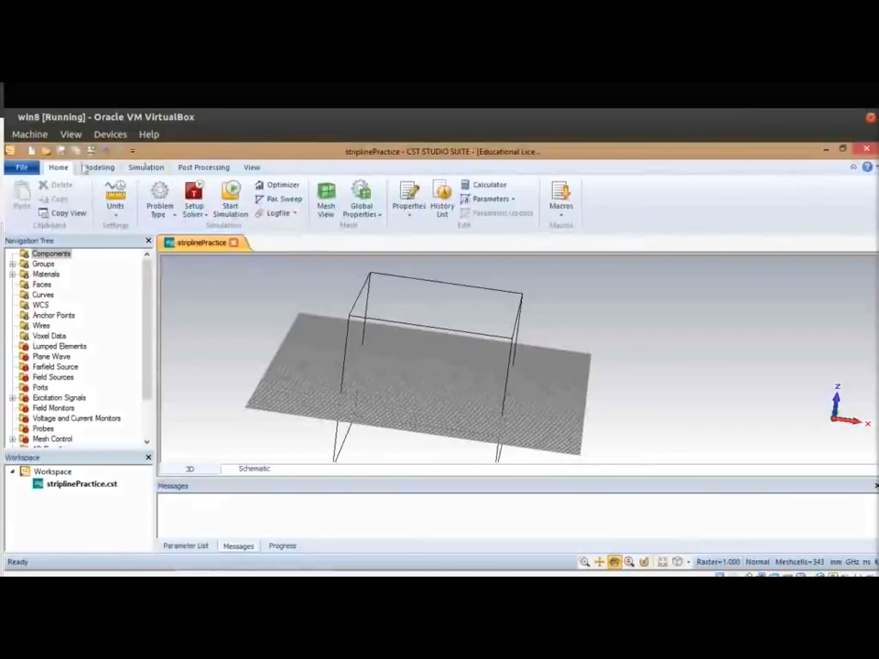
# Step: Review the boundary conditions on all sides of the bounding box, inspecting the Xmax boundary symbol closely, and accept them
pyautogui.click(100, 172)
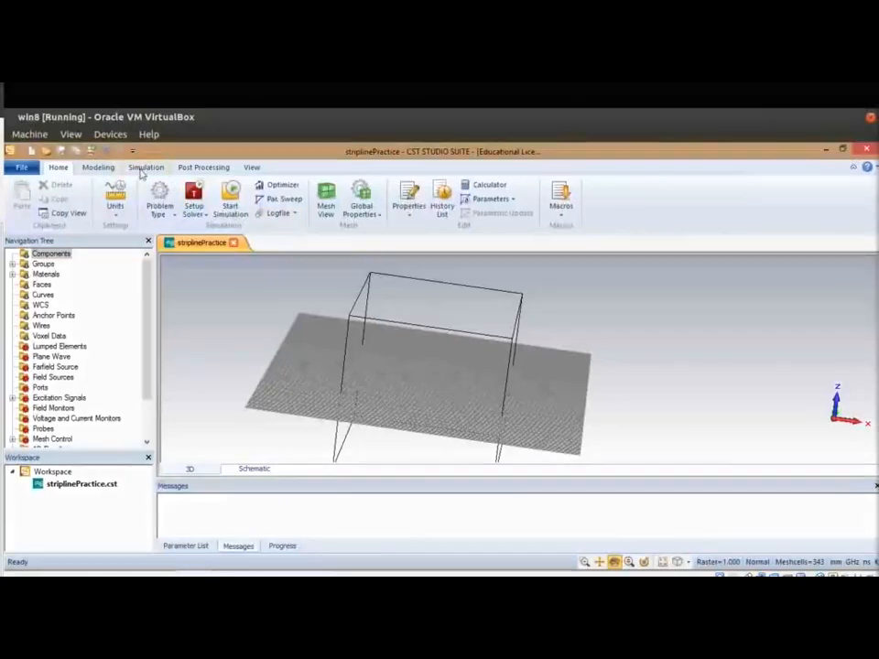
pyautogui.click(143, 169)
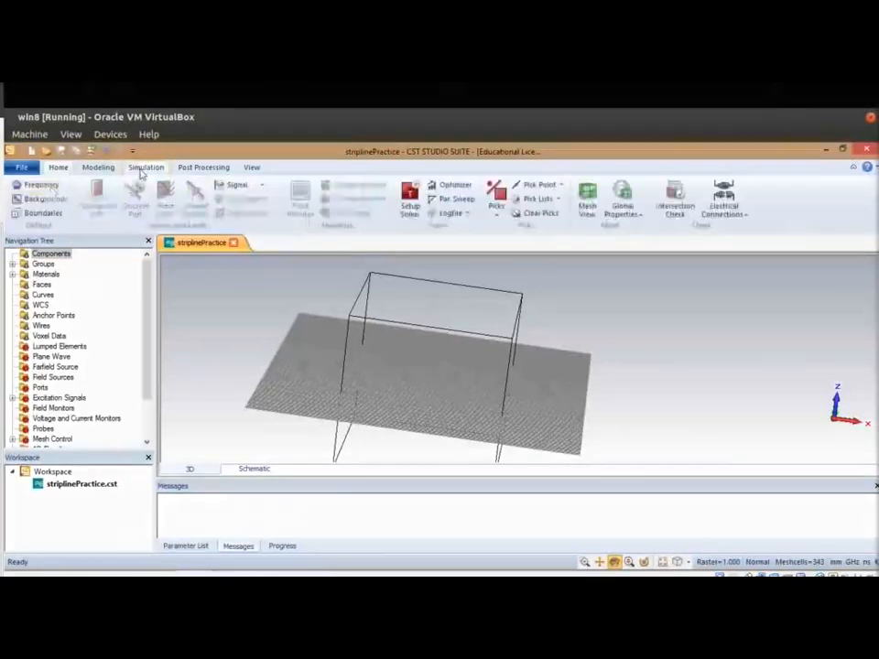
pyautogui.click(36, 214)
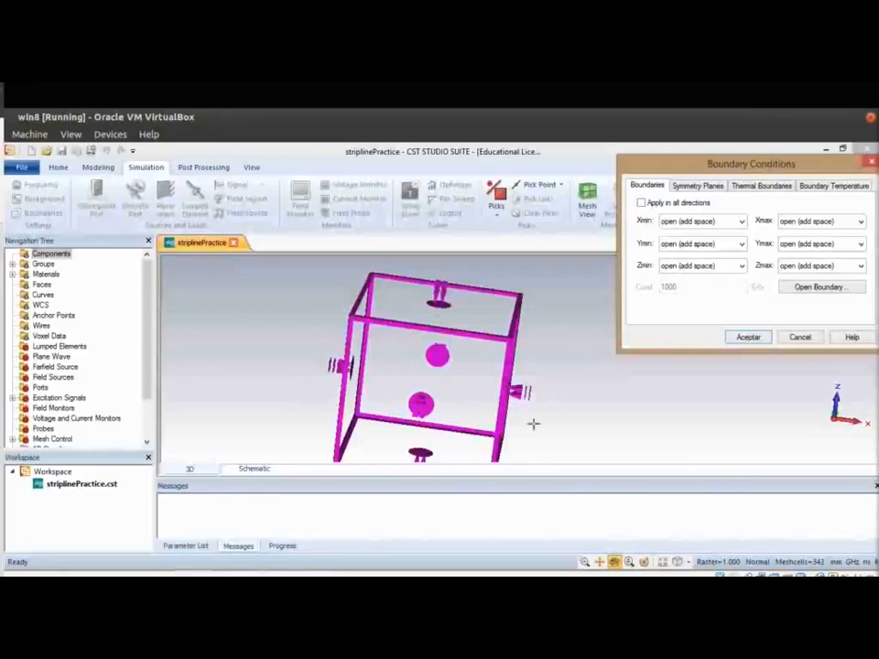
pyautogui.scroll(10, 475, 365)
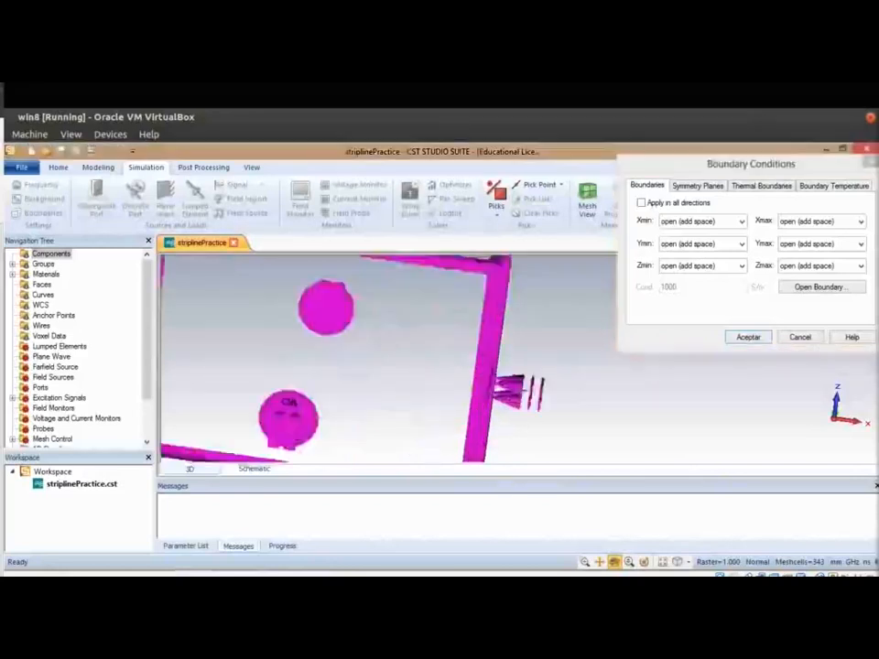
pyautogui.scroll(-5, 475, 365)
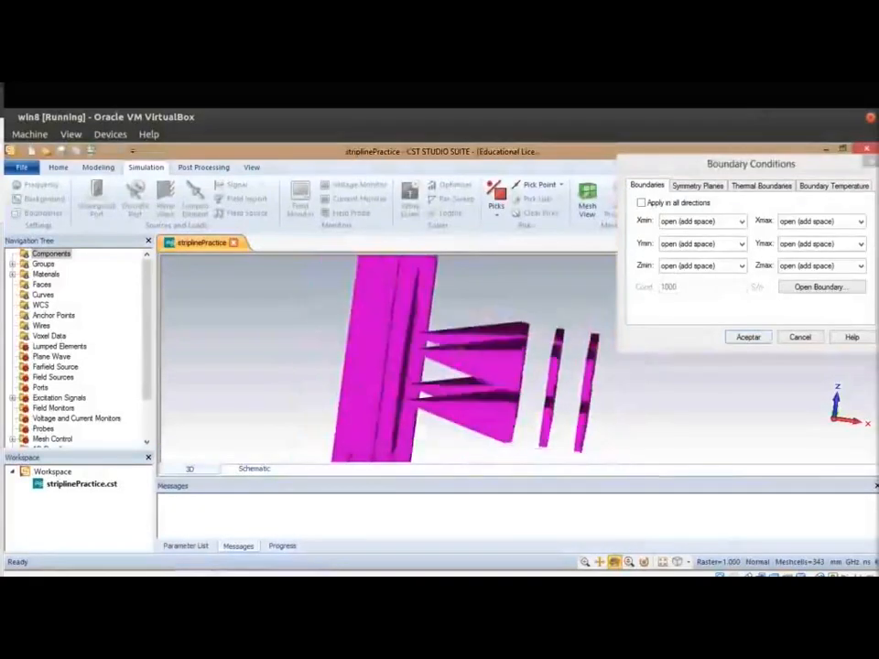
pyautogui.scroll(2, 475, 365)
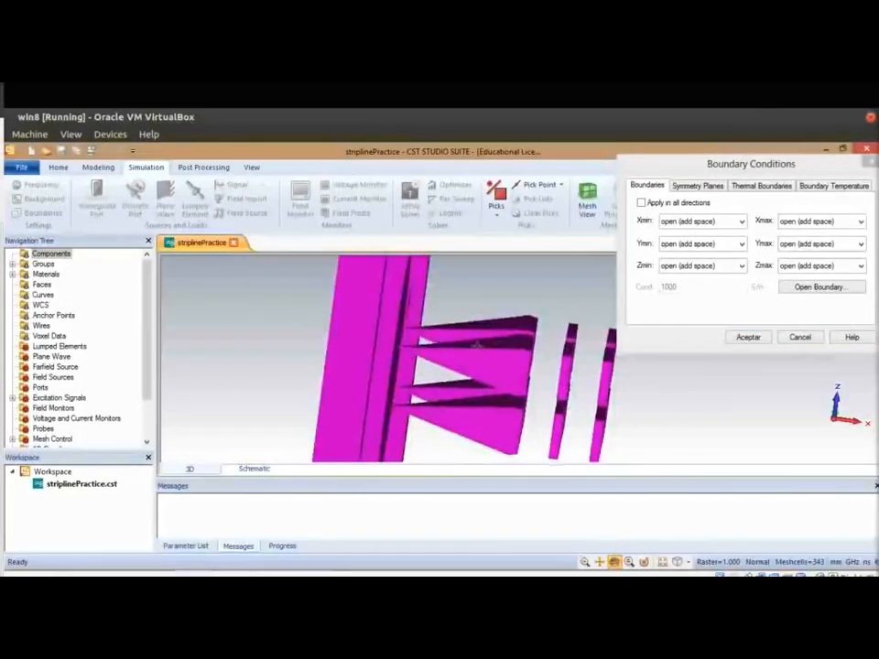
pyautogui.scroll(-10, 475, 345)
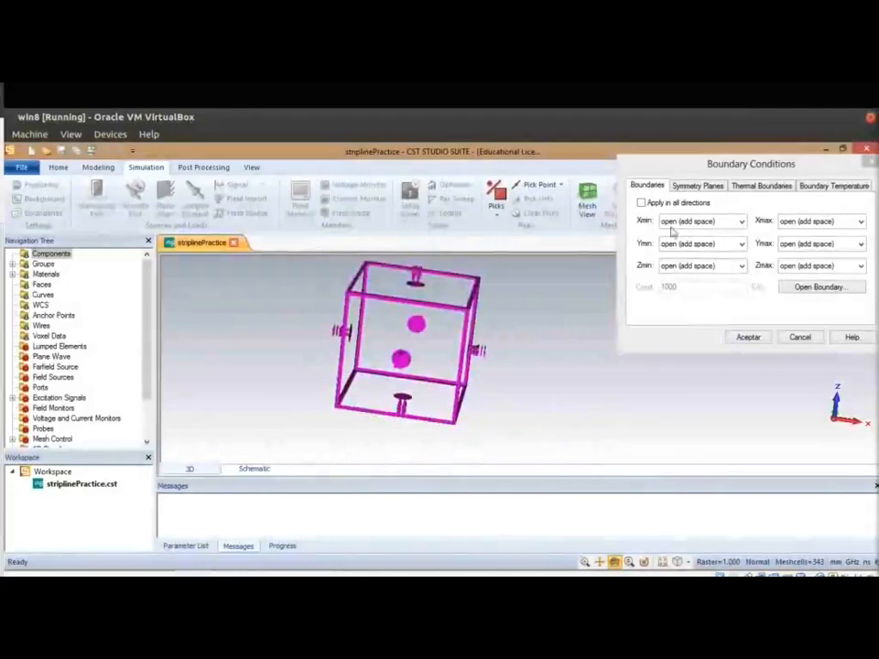
pyautogui.click(750, 340)
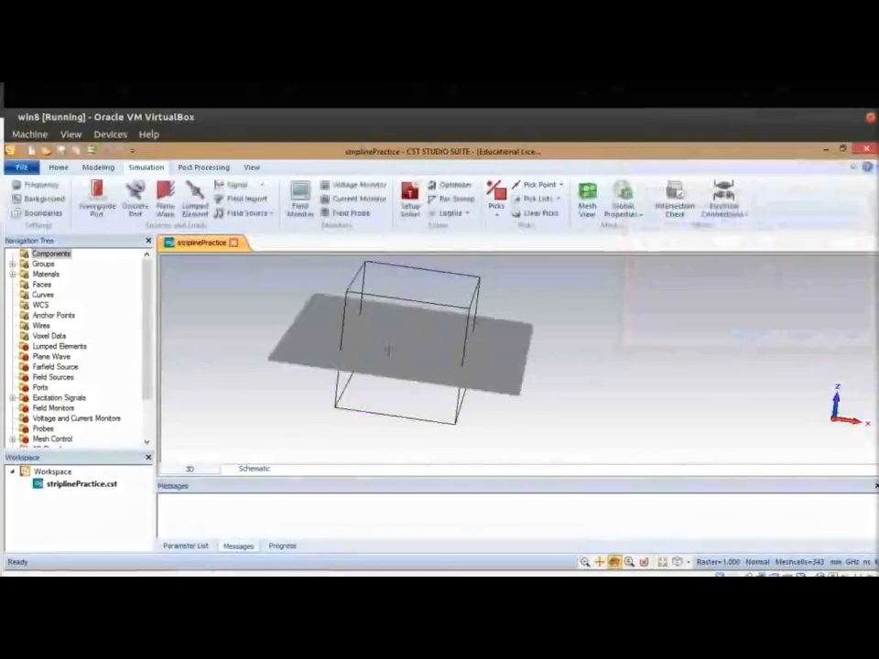
# Step: Display the parameter list and enlarge its area below the 3D view
pyautogui.moveTo(384, 353); pyautogui.dragTo(518, 374)
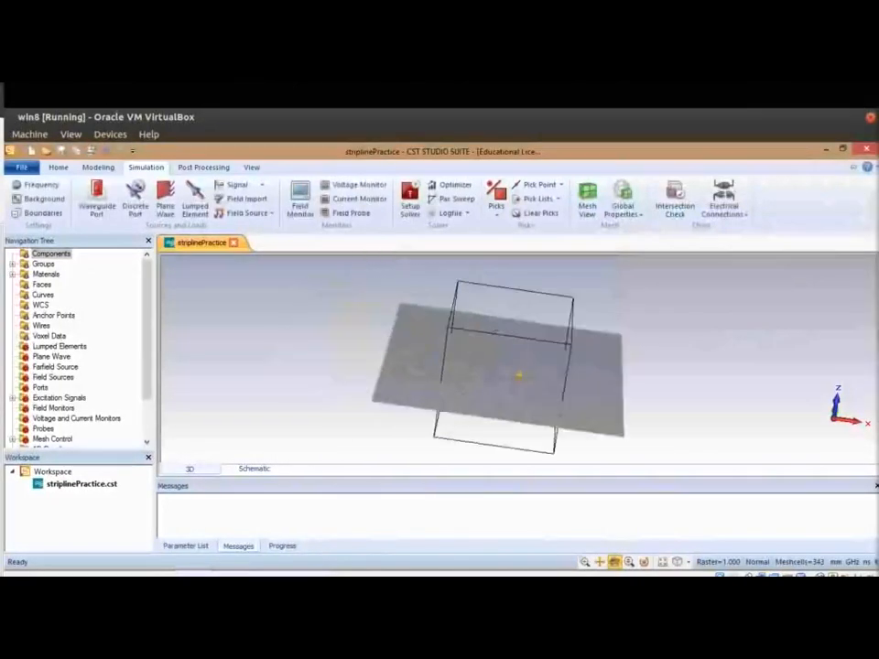
pyautogui.click(194, 546)
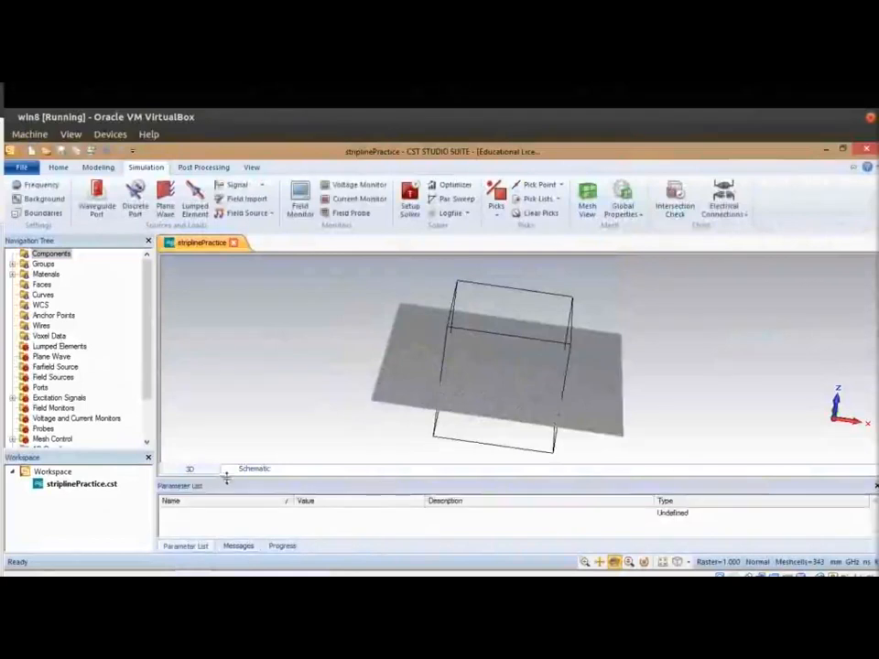
pyautogui.moveTo(226, 477); pyautogui.dragTo(225, 427)
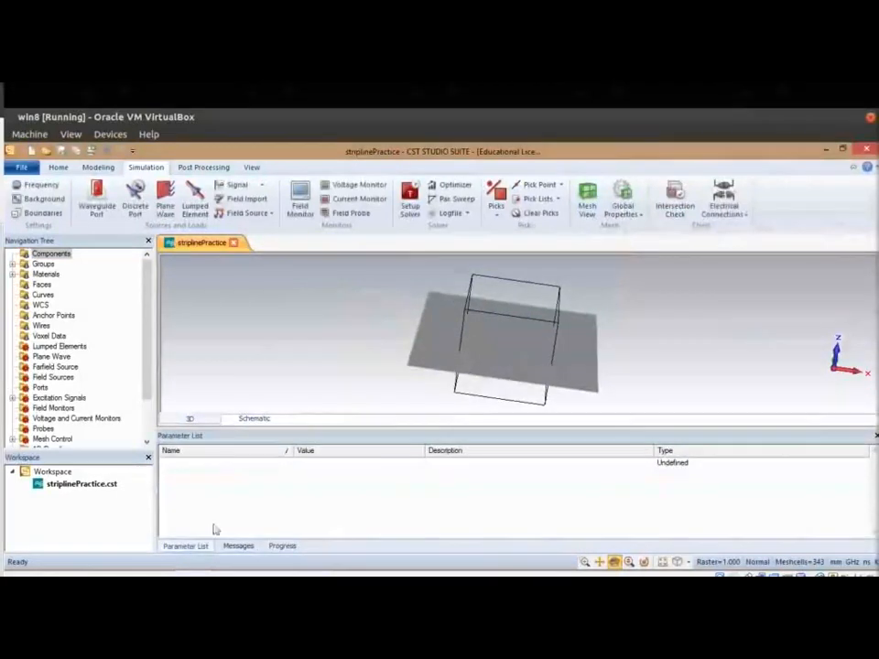
# Step: Define a new parameter Ws with a value of 30 in the parameter list
pyautogui.click(217, 467)
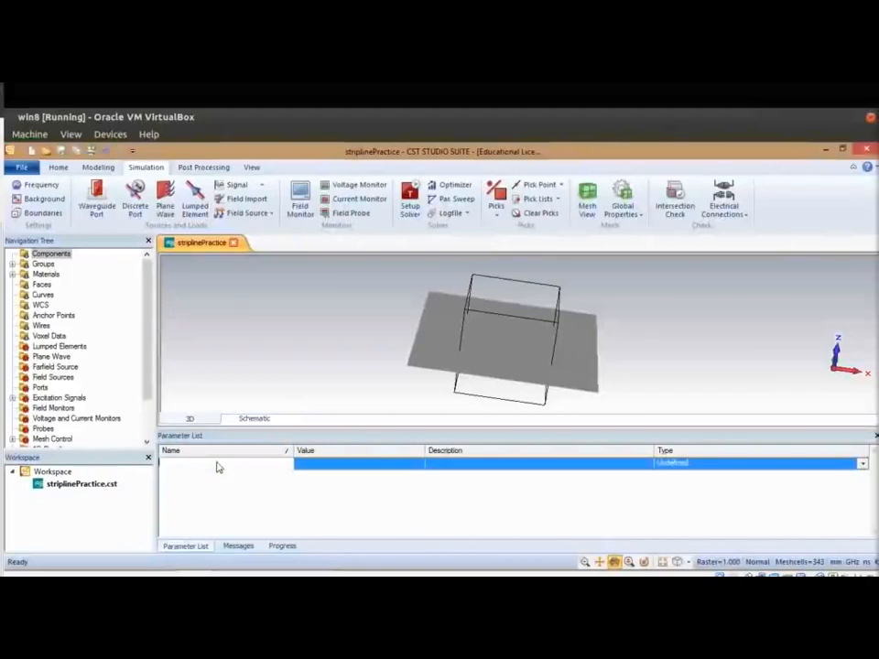
pyautogui.write('Ws')
pyautogui.press('Return')
pyautogui.write('30')
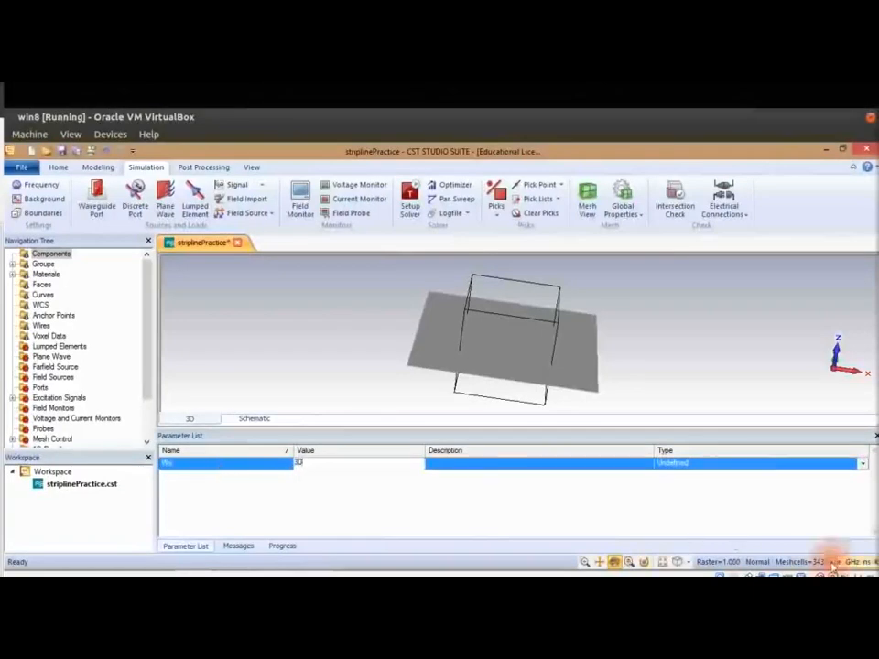
pyautogui.press('Tab')
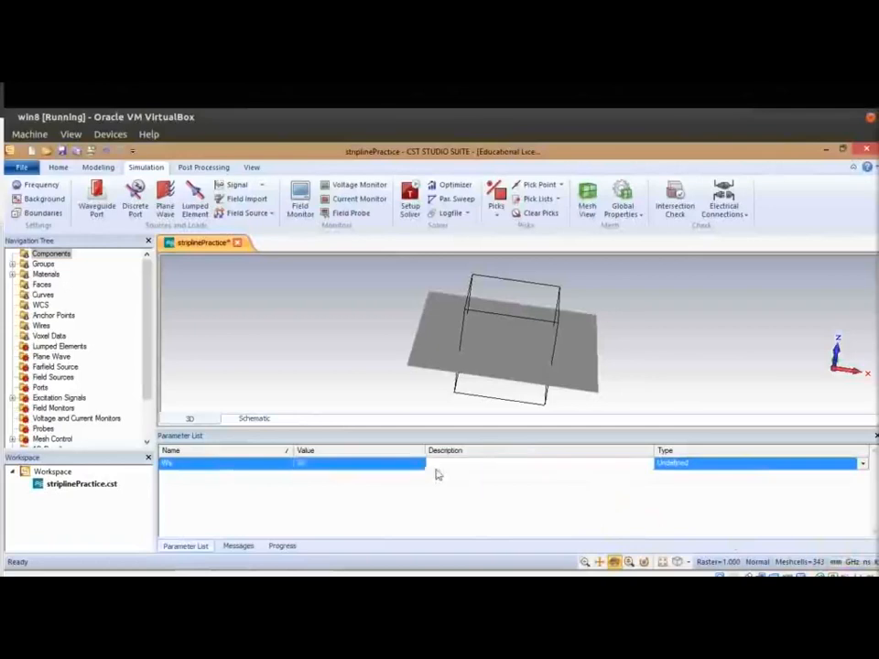
# Step: Describe Ws as "Substrate width" and add a new parameter named Ls to the parameter list
pyautogui.write('bstrate width')
pyautogui.press('Return')
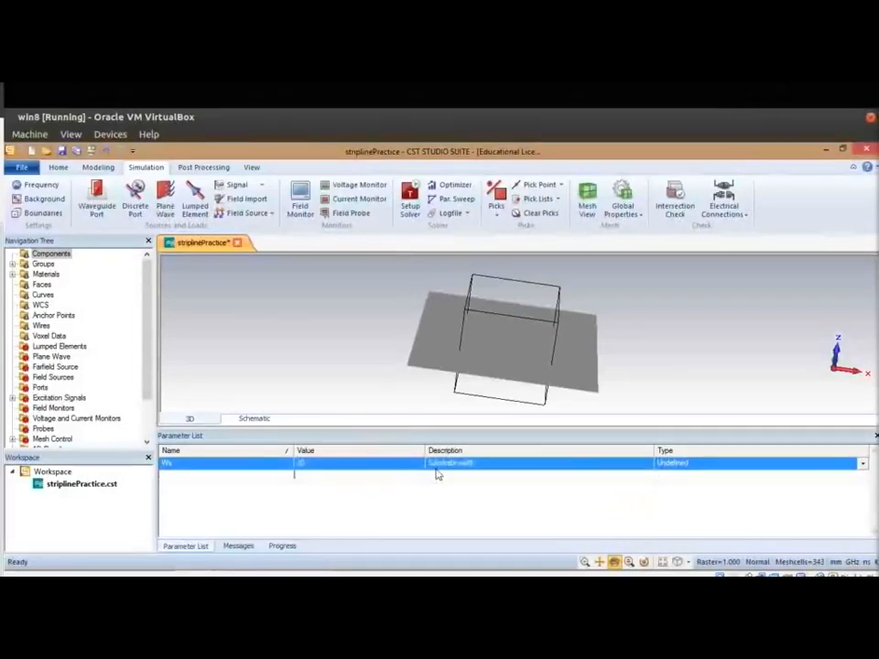
pyautogui.click(193, 475)
pyautogui.write('Ls')
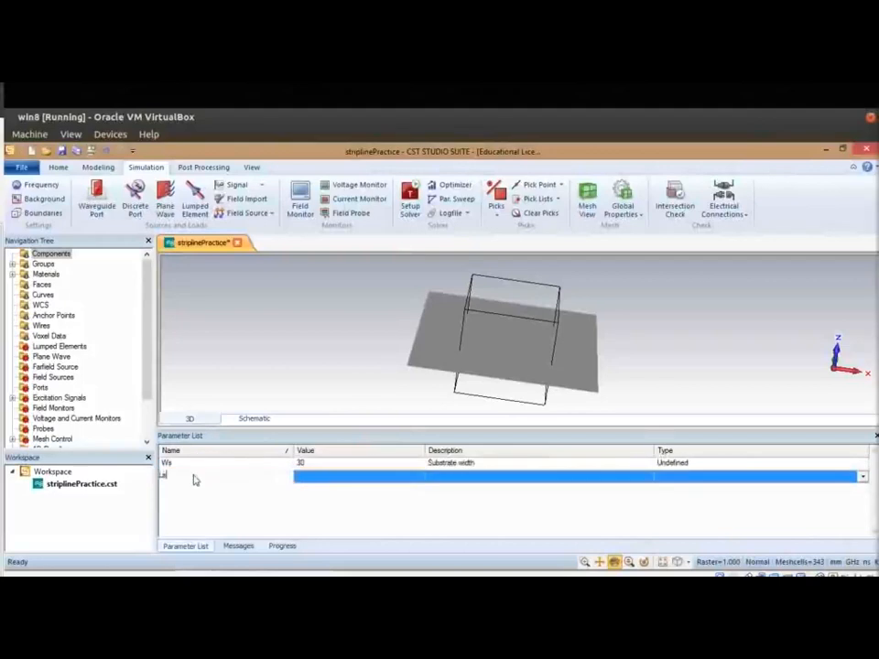
pyautogui.press('Tab')
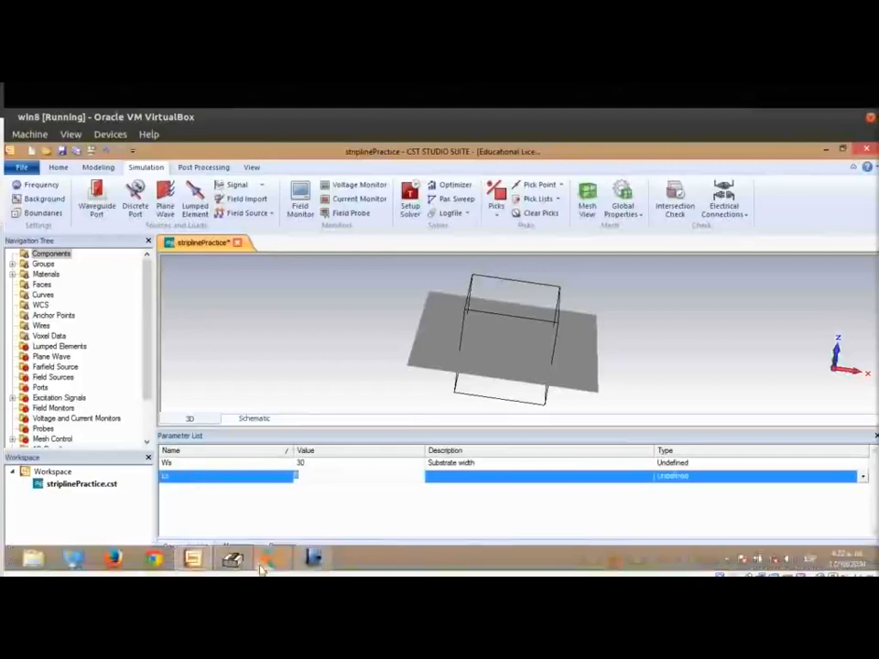
# Step: Consult the stripline sketch in Windows Journal, return to CST, and give Ls the value 37.5 and the description "Substrate length"
pyautogui.click(273, 558)
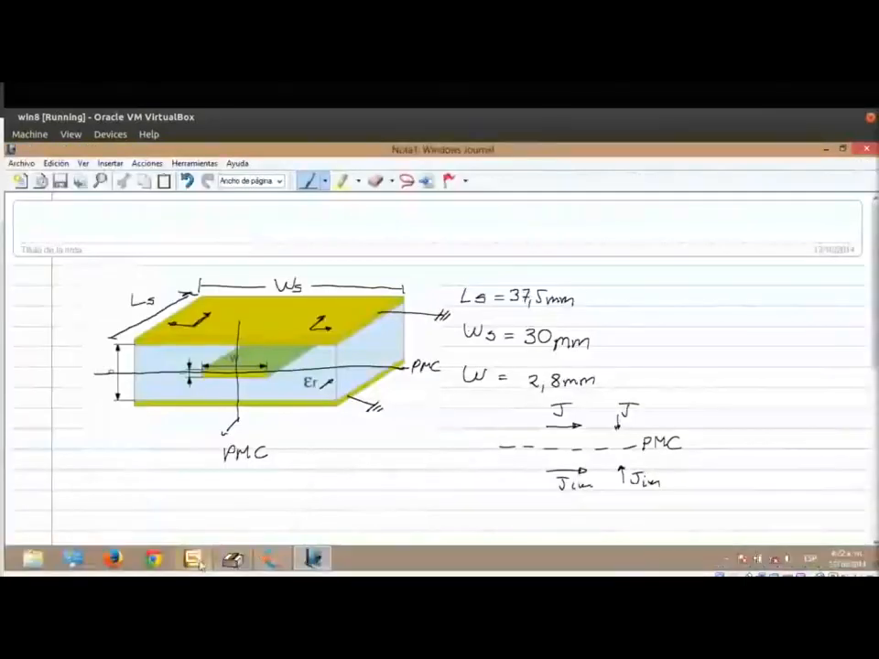
pyautogui.click(195, 559)
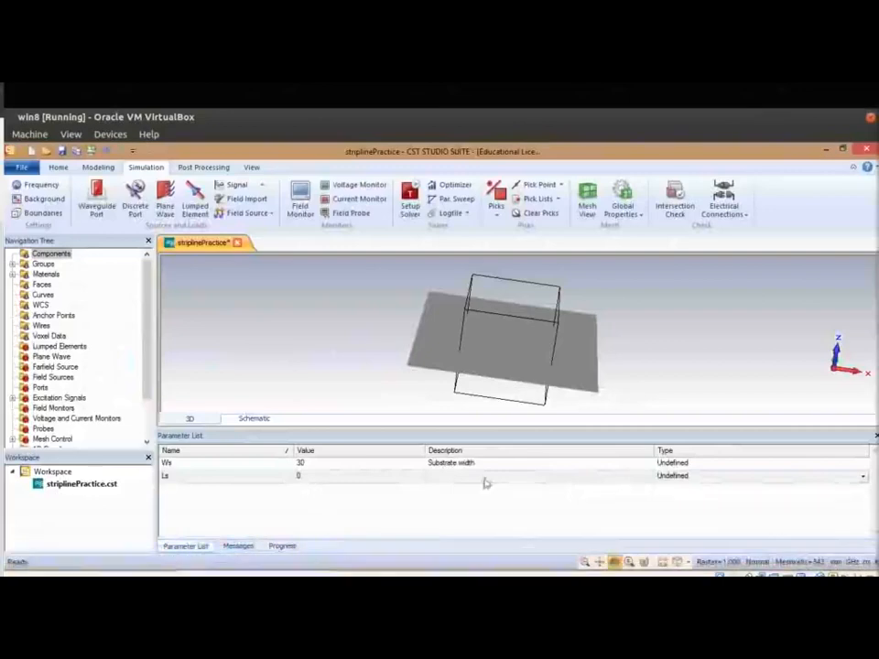
pyautogui.doubleClick(340, 476)
pyautogui.write('37')
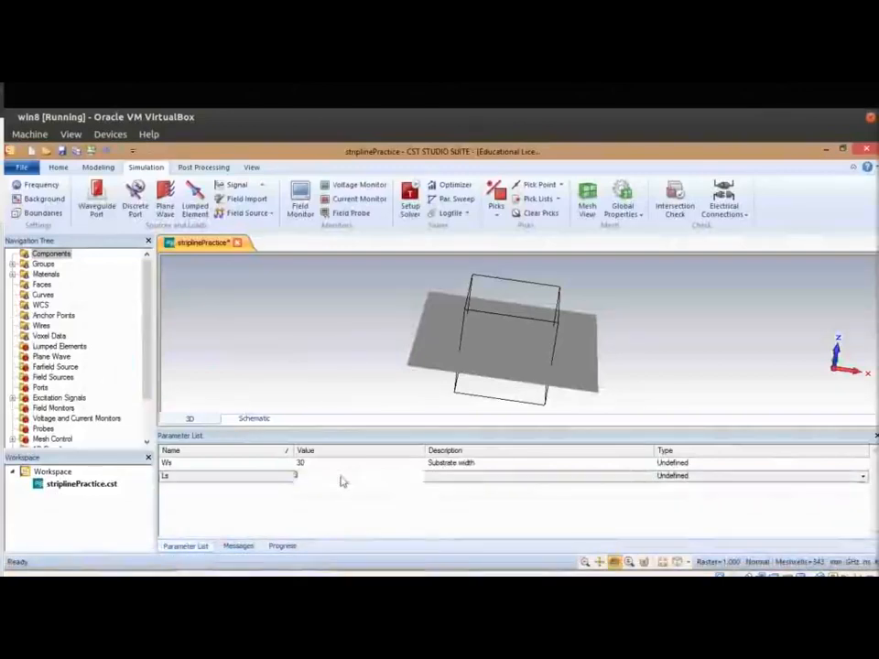
pyautogui.write('.5')
pyautogui.press('Tab')
pyautogui.write('Su')
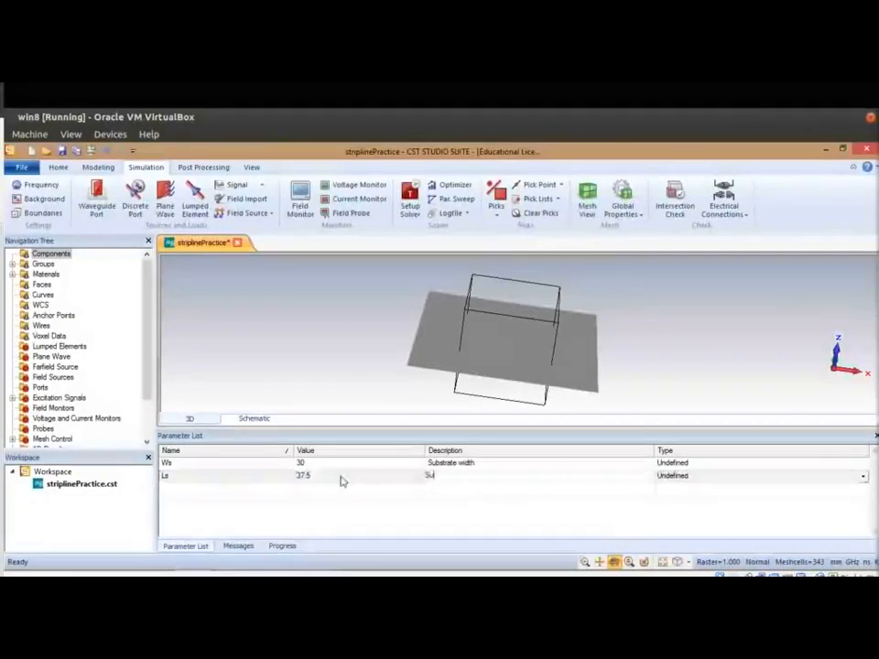
pyautogui.write('bstrate length')
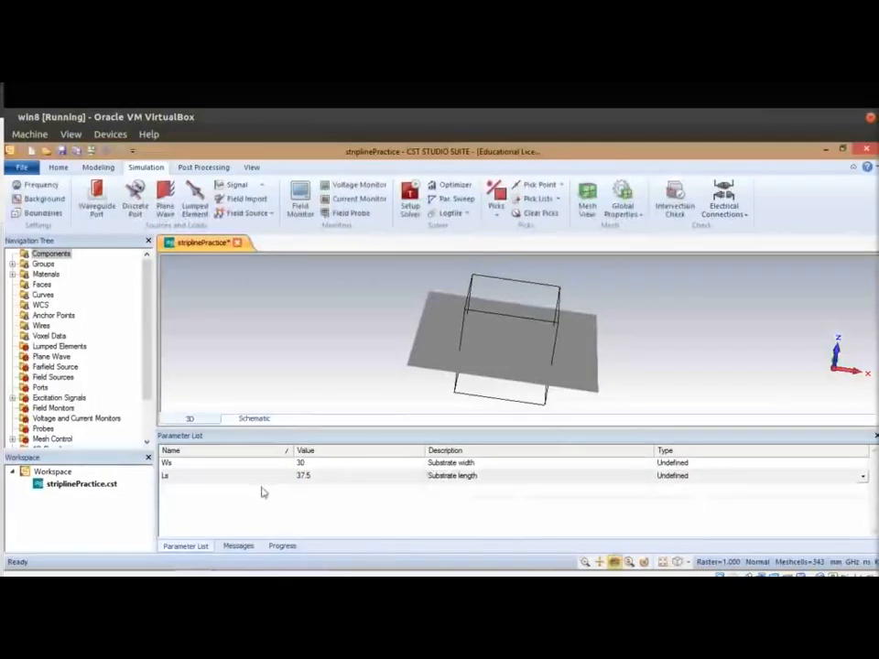
# Step: Define a parameter W with a value of 2.8 and the description "Strip width"
pyautogui.write('W')
pyautogui.press('Tab')
pyautogui.write('2.8')
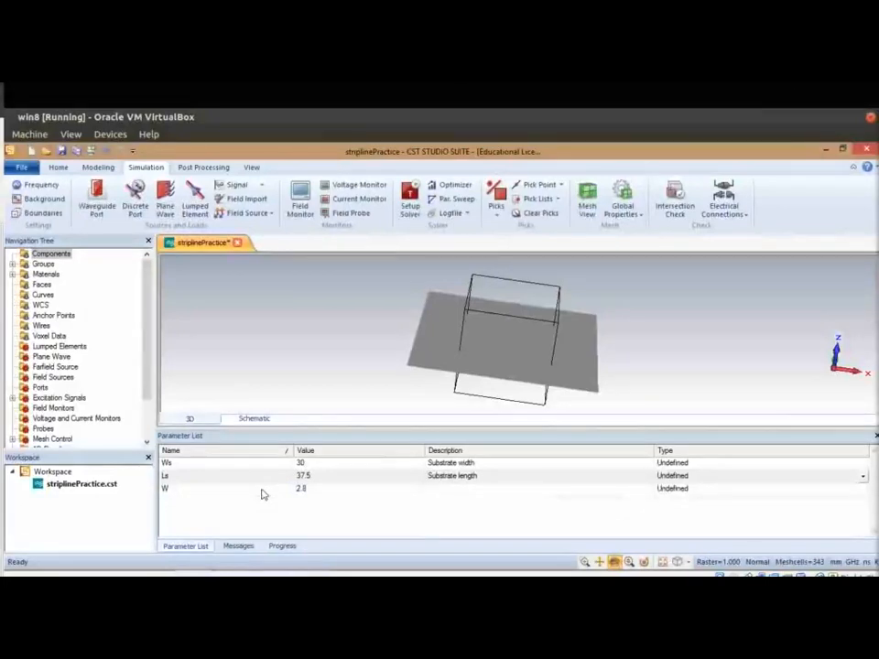
pyautogui.press('Tab')
pyautogui.write('Strip width')
pyautogui.press('Return')
# Step: Define a parameter t with a value of 0.03 and the description "metal thickness"
pyautogui.write('hs')
pyautogui.press('BackSpace')
pyautogui.press('BackSpace')
pyautogui.write('t')
pyautogui.press('Tab')
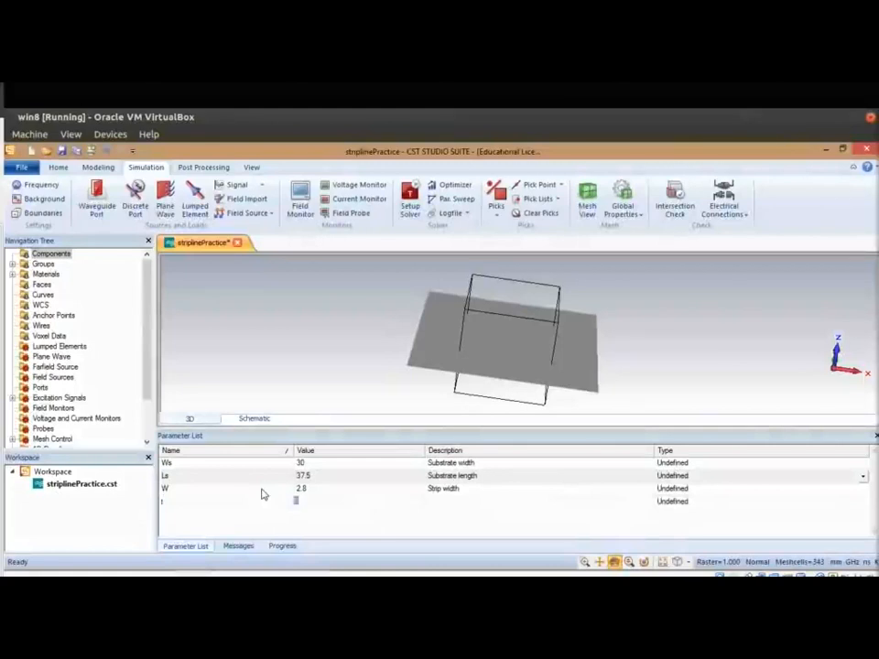
pyautogui.write('0.03')
pyautogui.press('Tab')
pyautogui.write('metal thickn')
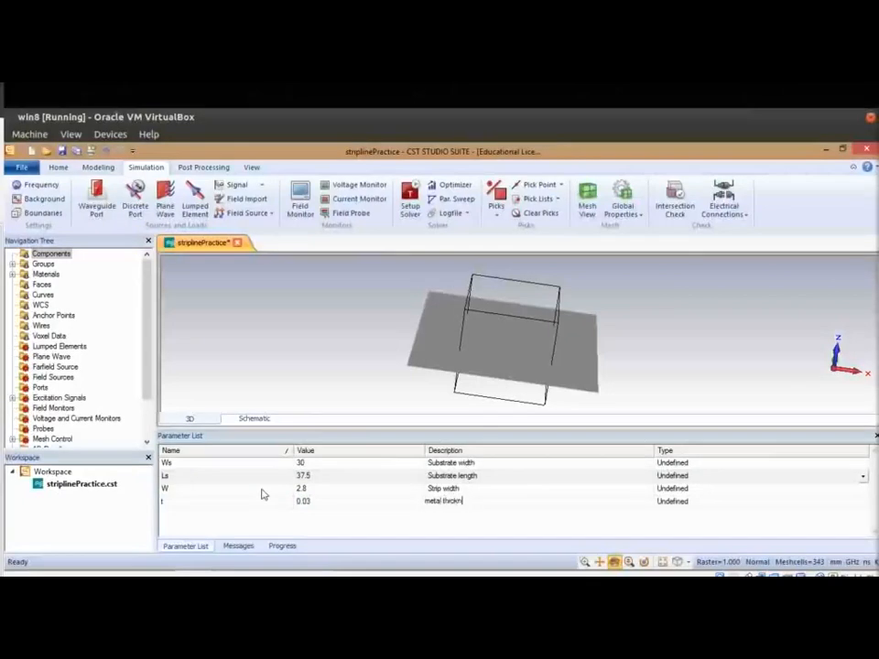
pyautogui.write('ess')
pyautogui.press('Return')
# Step: Define a parameter epsr with a value of 4 and the description "dielectric constant"
pyautogui.write('epsr')
pyautogui.press('Tab')
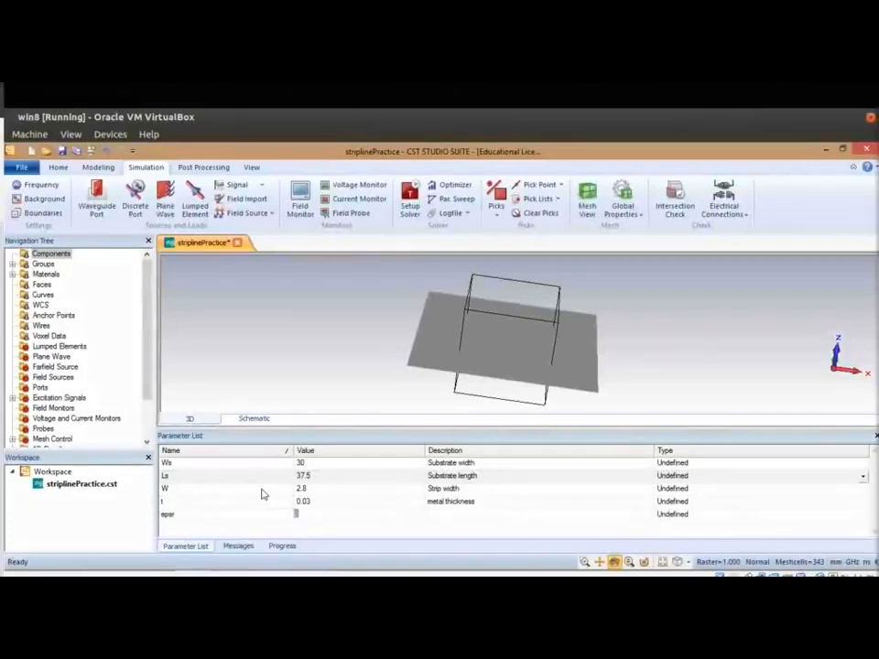
pyautogui.write('4')
pyautogui.press('Tab')
pyautogui.write('dielectric constant')
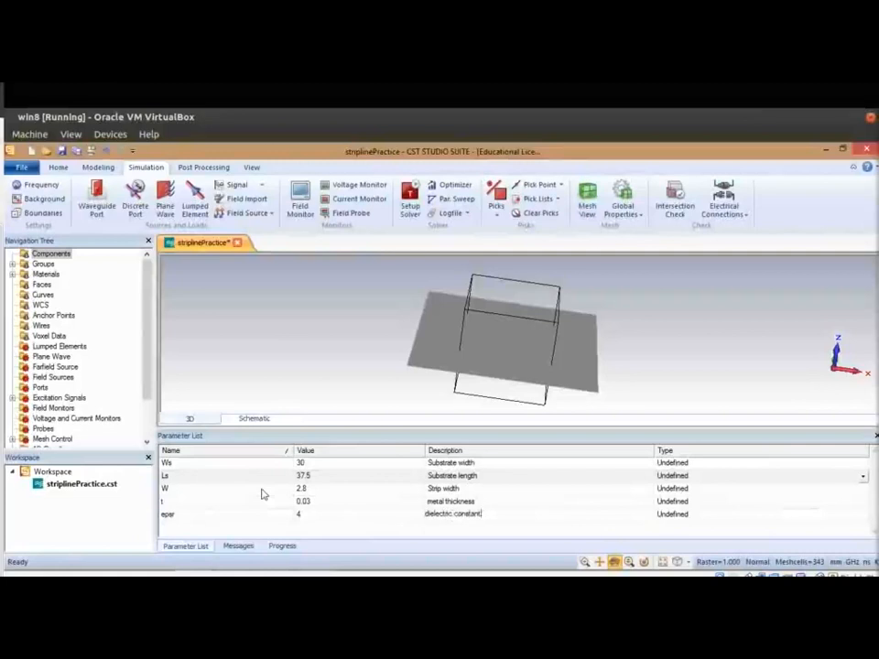
pyautogui.press('Return')
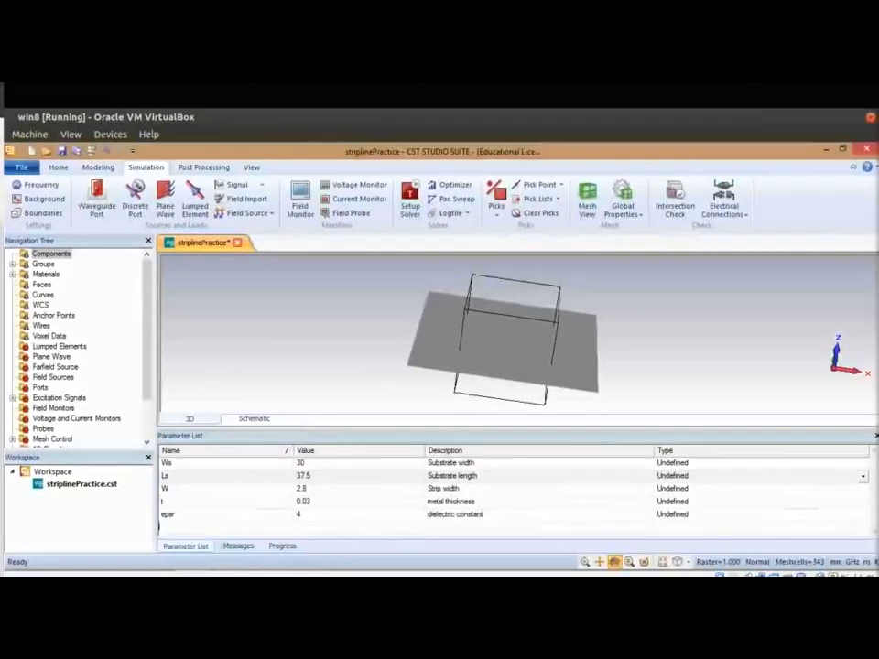
# Step: Check the height symbol in the Windows Journal sketch, then define parameter b with value 2 and description "Substrate thickness" in CST
pyautogui.moveTo(273, 567)
pyautogui.click(309, 560)
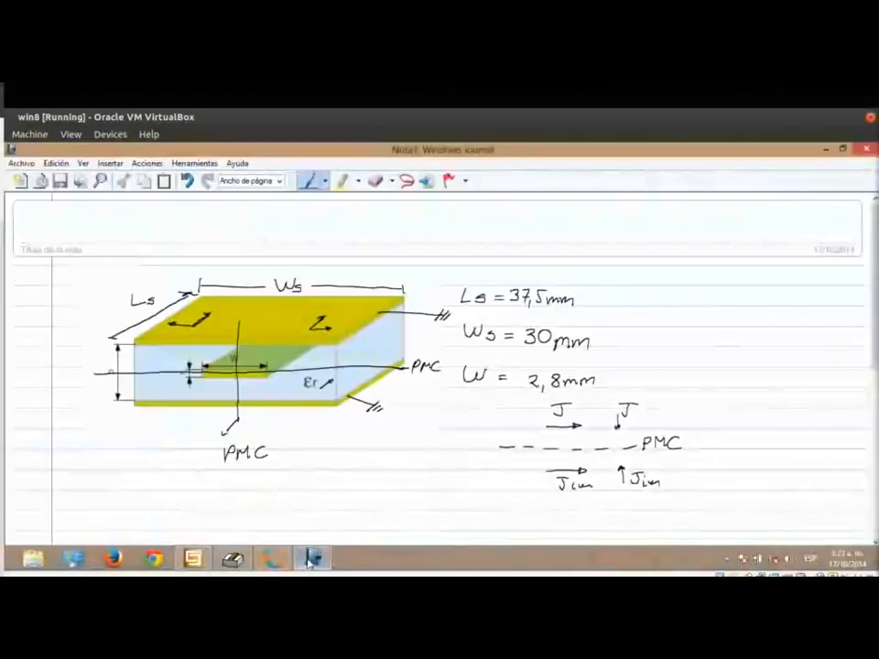
pyautogui.click(309, 560)
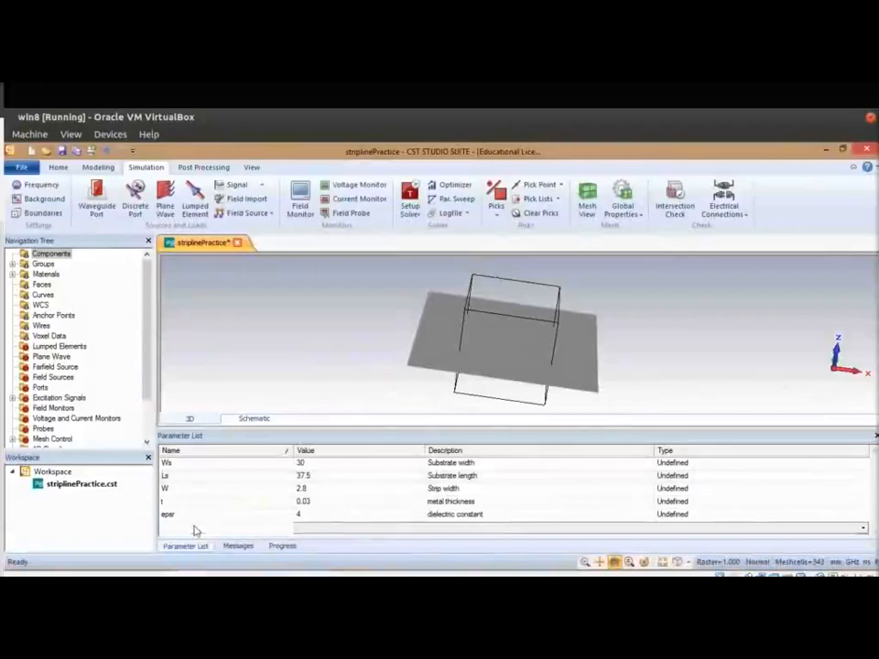
pyautogui.write('b')
pyautogui.press('Tab')
pyautogui.write('3')
pyautogui.press('Tab')
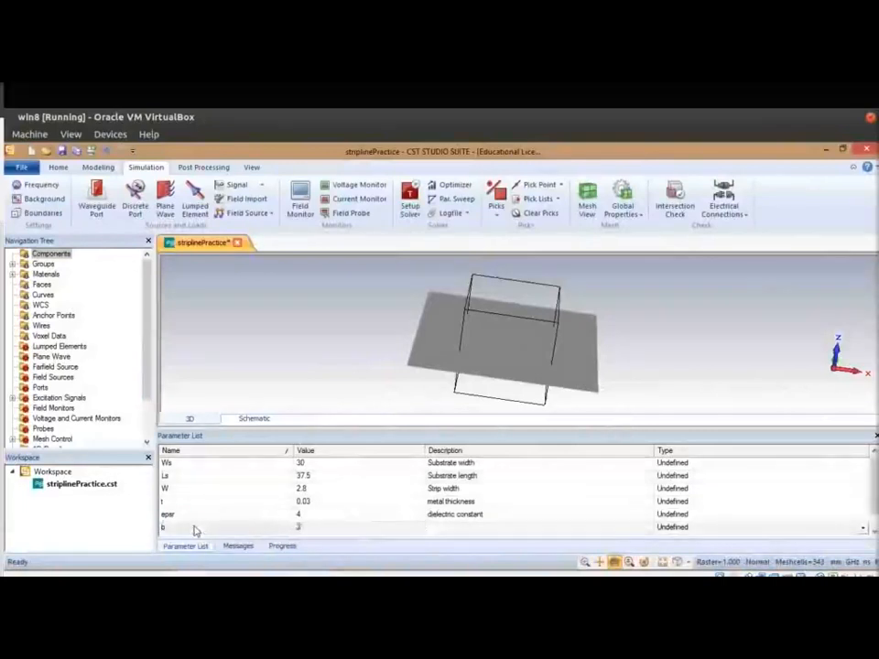
pyautogui.write('2')
pyautogui.press('Tab')
pyautogui.write('Subst')
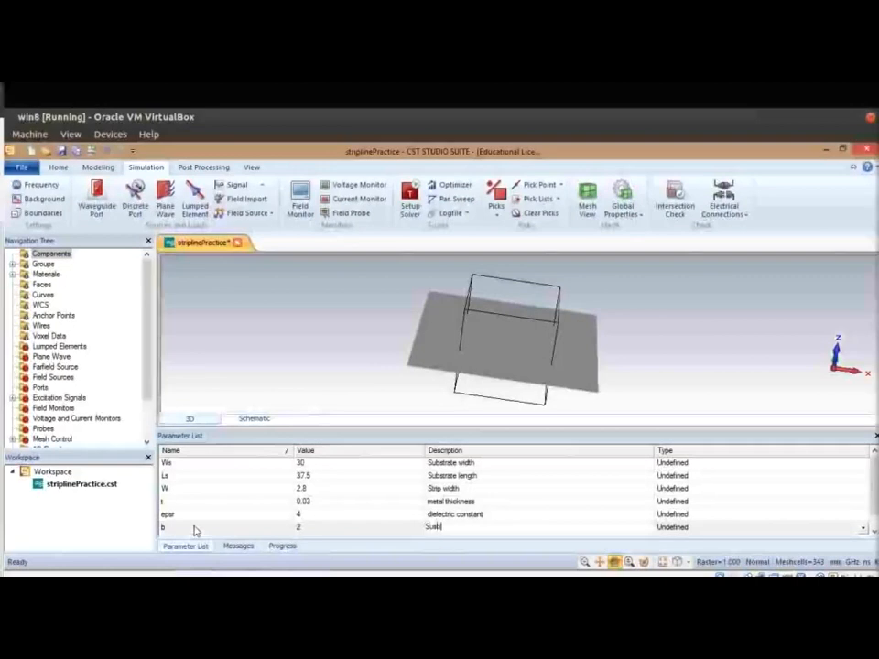
pyautogui.write('rate')
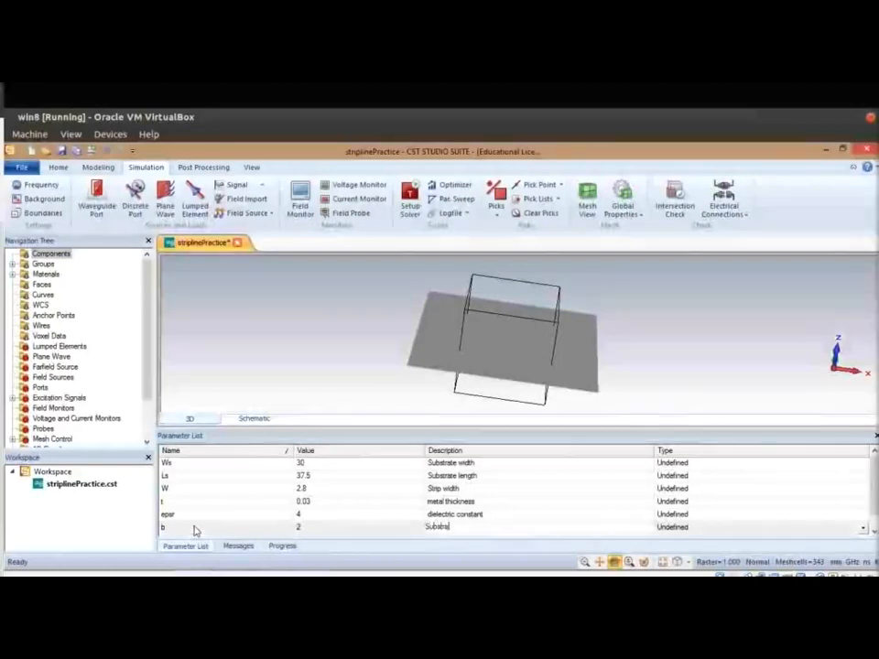
pyautogui.write(' thickness')
pyautogui.press('Return')
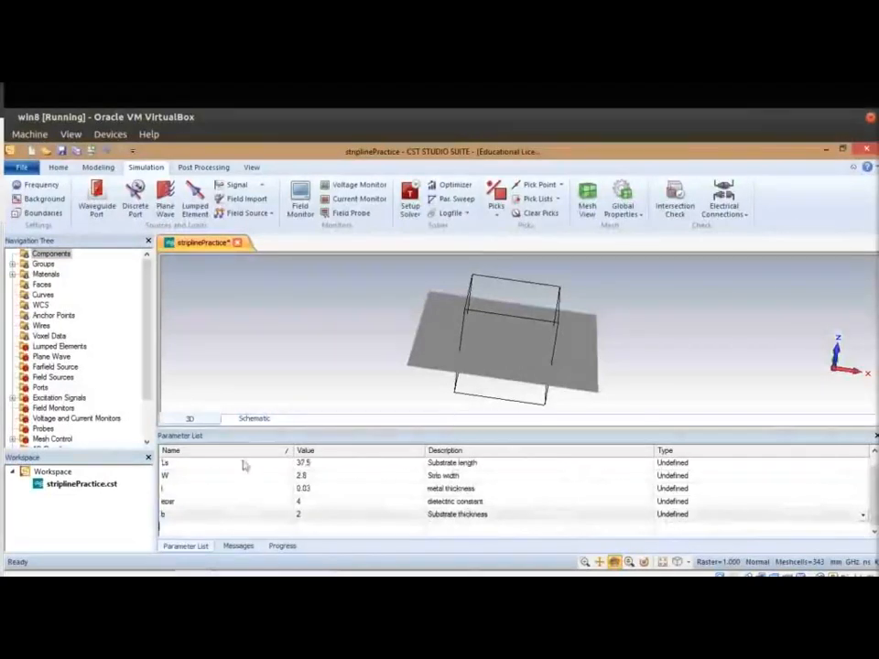
# Step: Reduce the height of the parameter list area to give the 3D view more room
pyautogui.moveTo(274, 422); pyautogui.dragTo(275, 413)
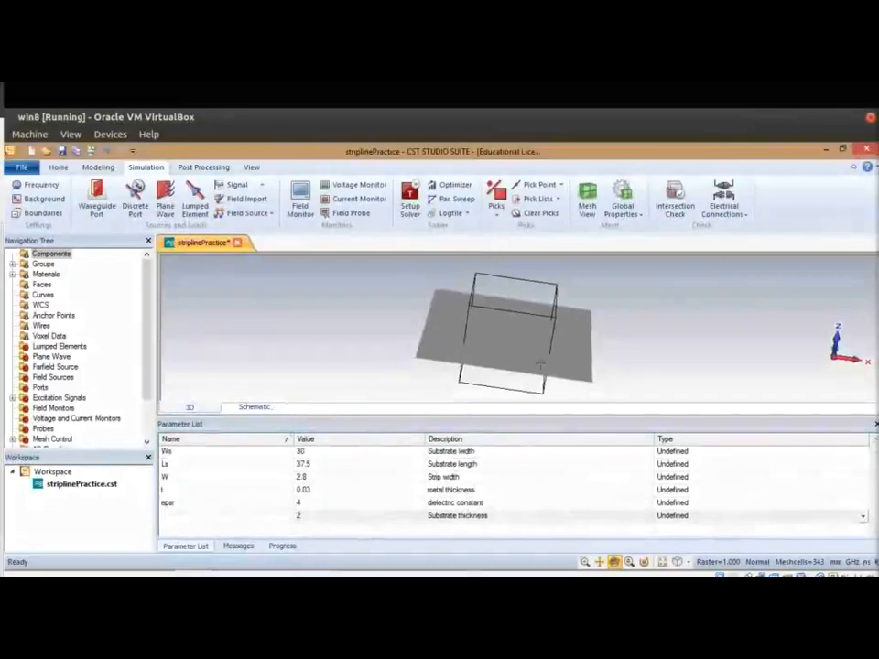
pyautogui.moveTo(547, 364); pyautogui.dragTo(481, 369)
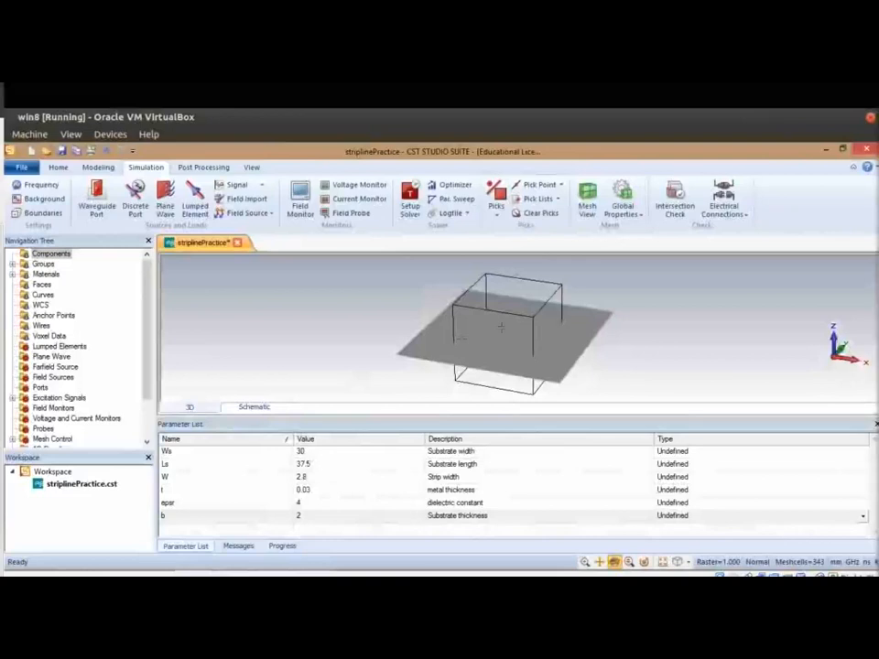
pyautogui.moveTo(485, 414); pyautogui.dragTo(482, 450)
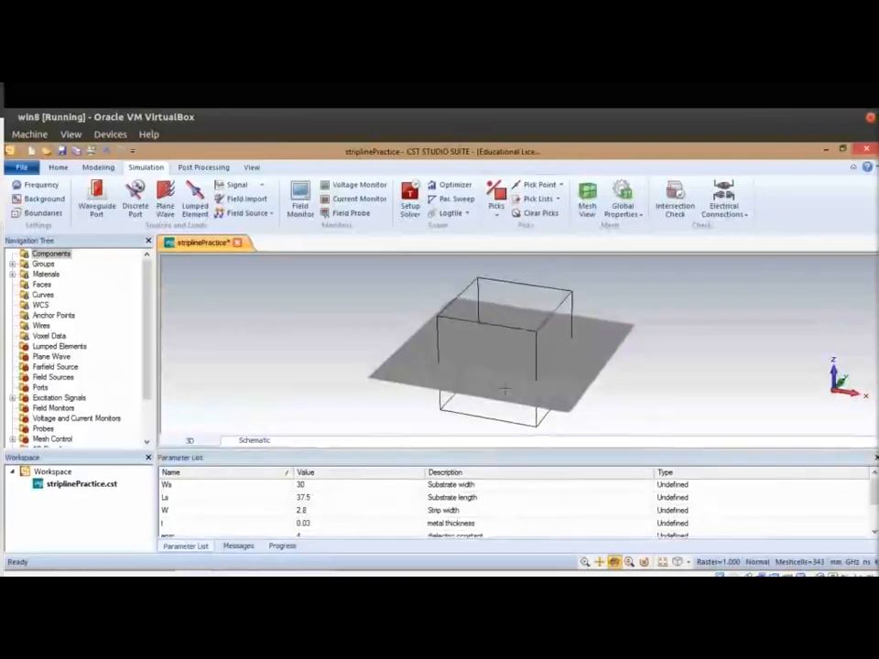
pyautogui.moveTo(505, 389); pyautogui.dragTo(506, 349)
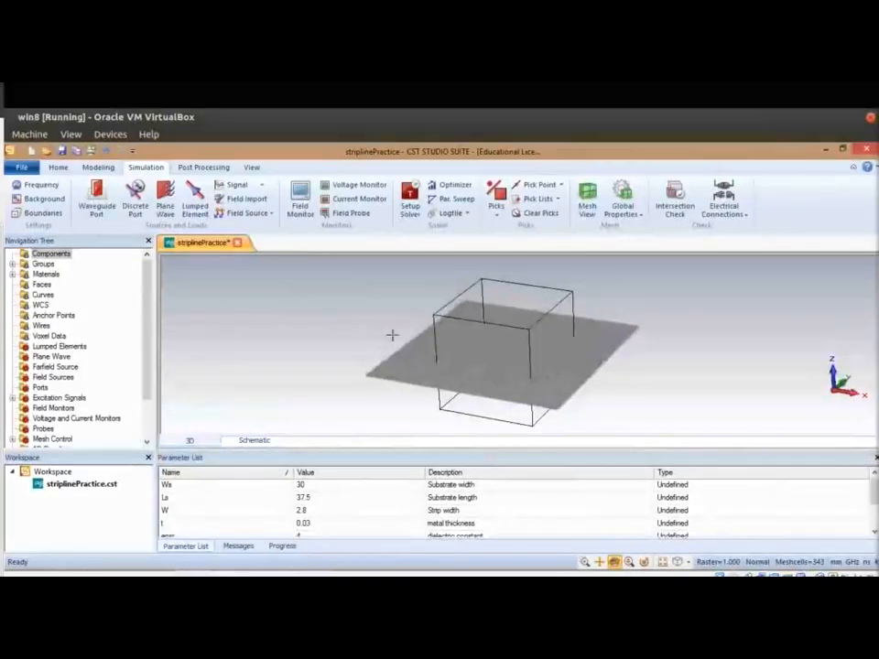
# Step: Consult the Windows Journal sketch, return to CST, and start a brick defined by numeric coordinates, naming it Metal
pyautogui.click(96, 167)
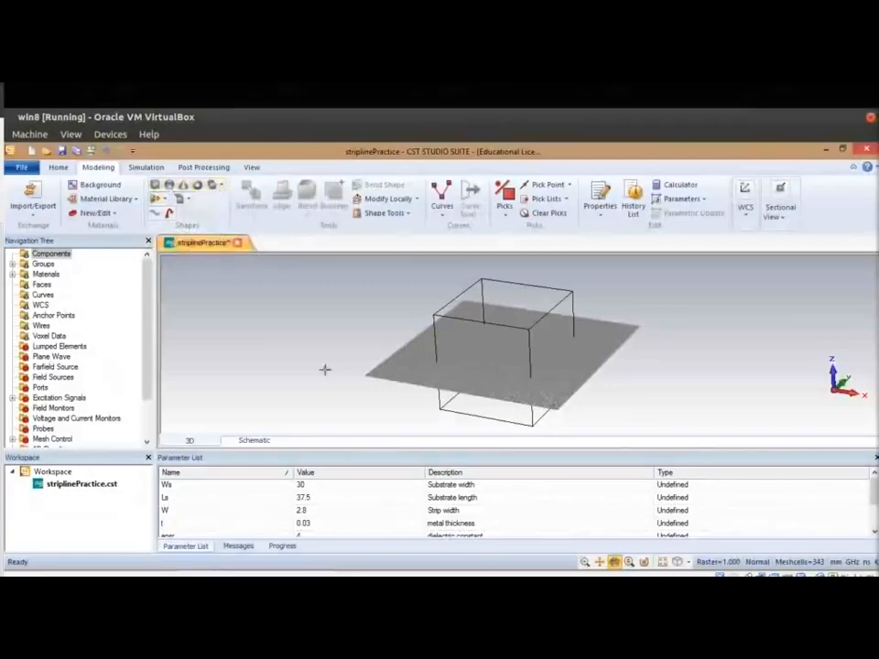
pyautogui.click(310, 561)
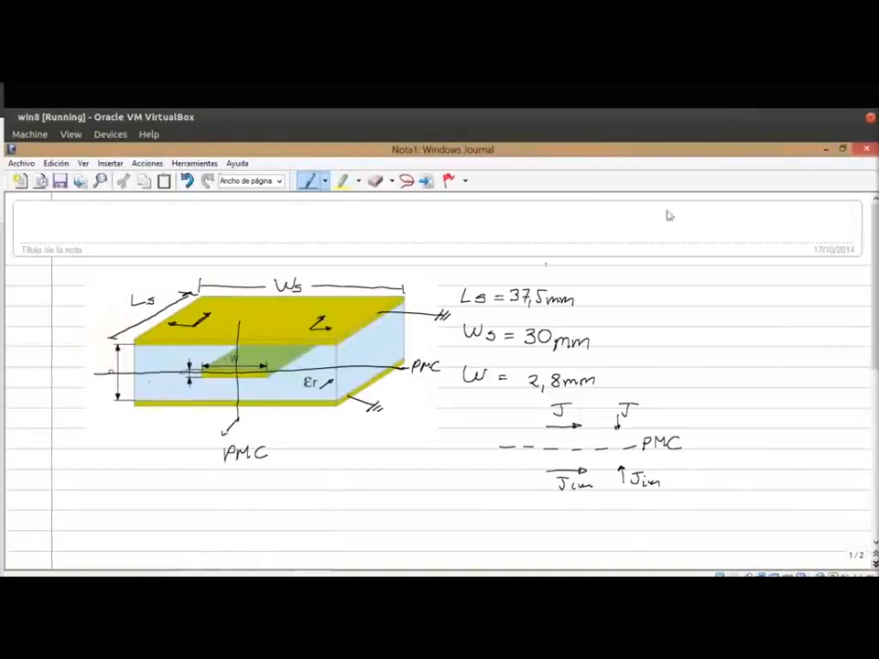
pyautogui.click(826, 146)
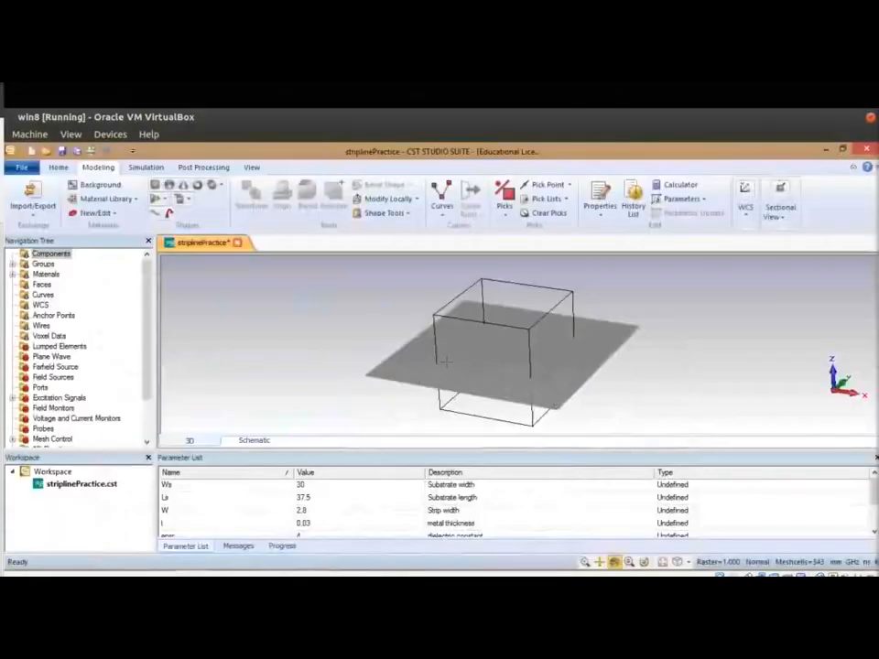
pyautogui.click(154, 186)
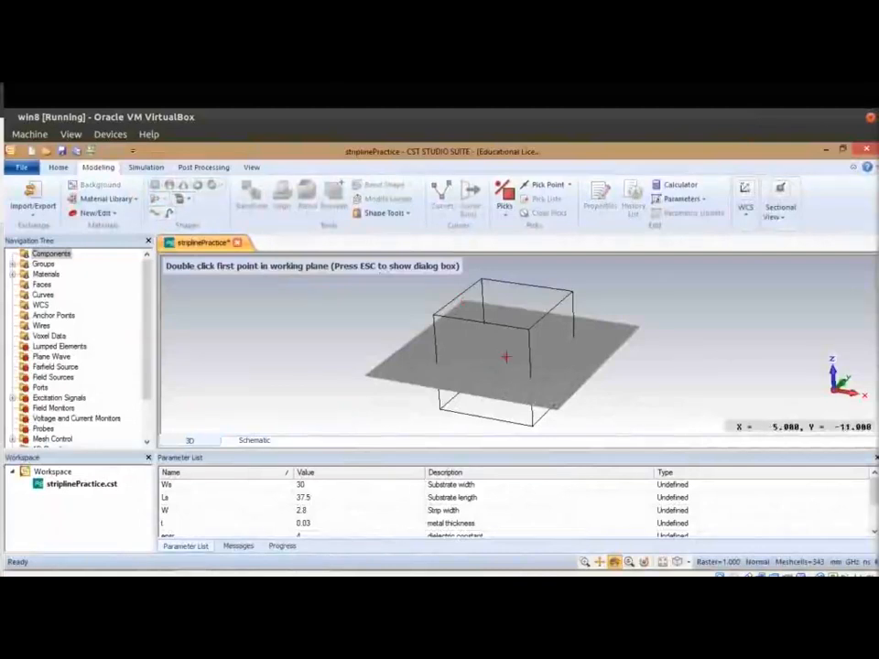
pyautogui.press('Escape')
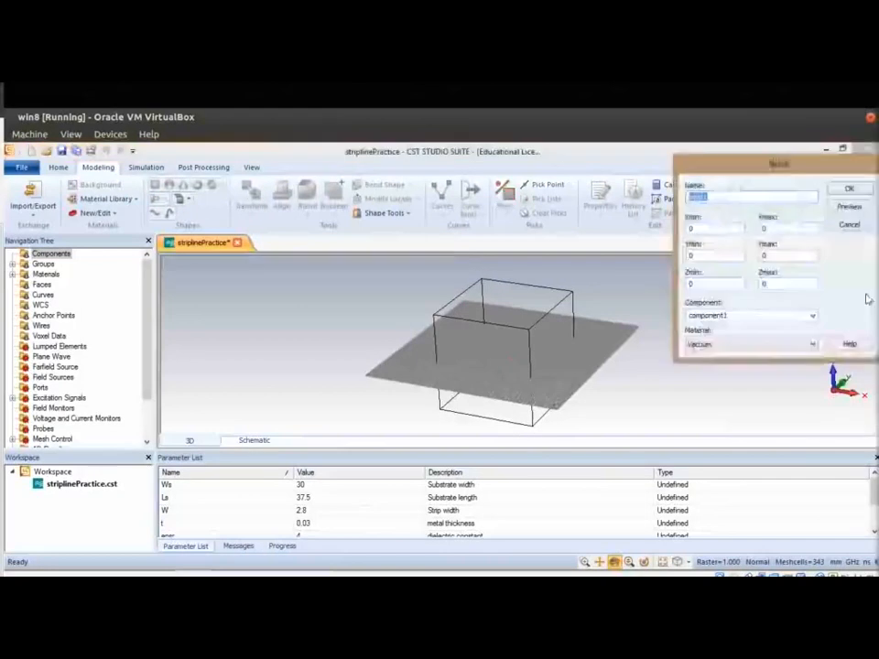
pyautogui.moveTo(767, 172); pyautogui.dragTo(737, 280)
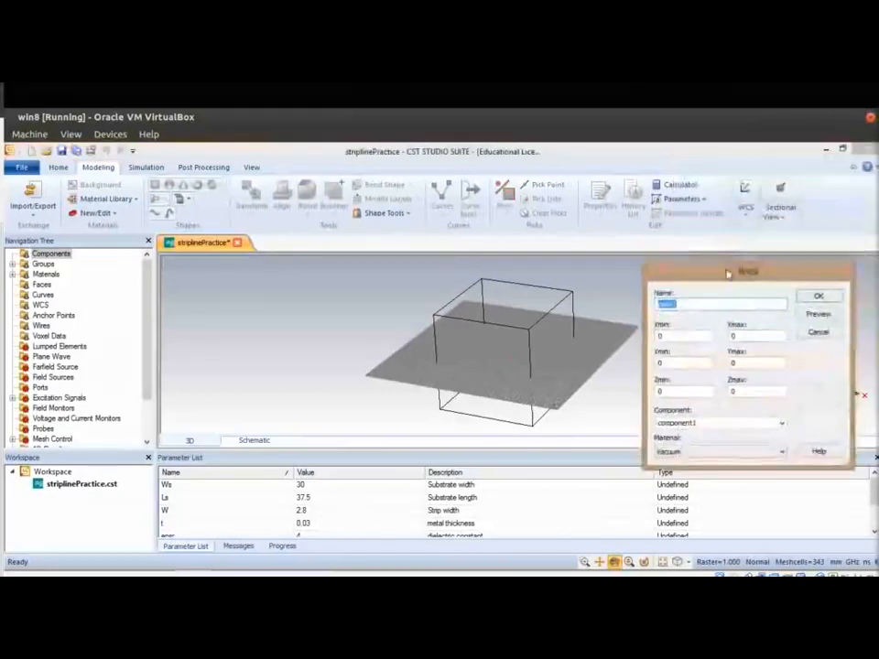
pyautogui.write('M')
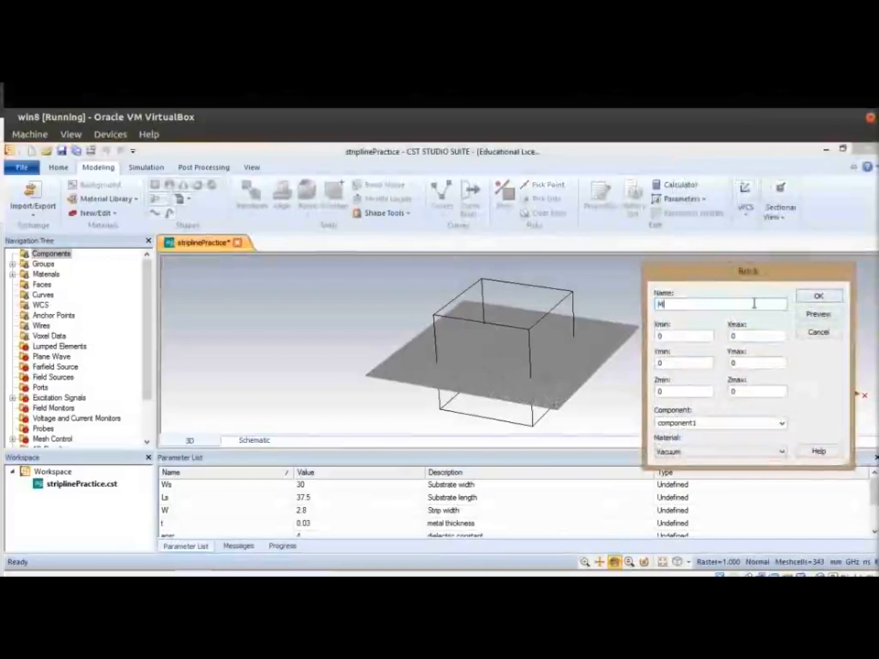
pyautogui.write('etal')
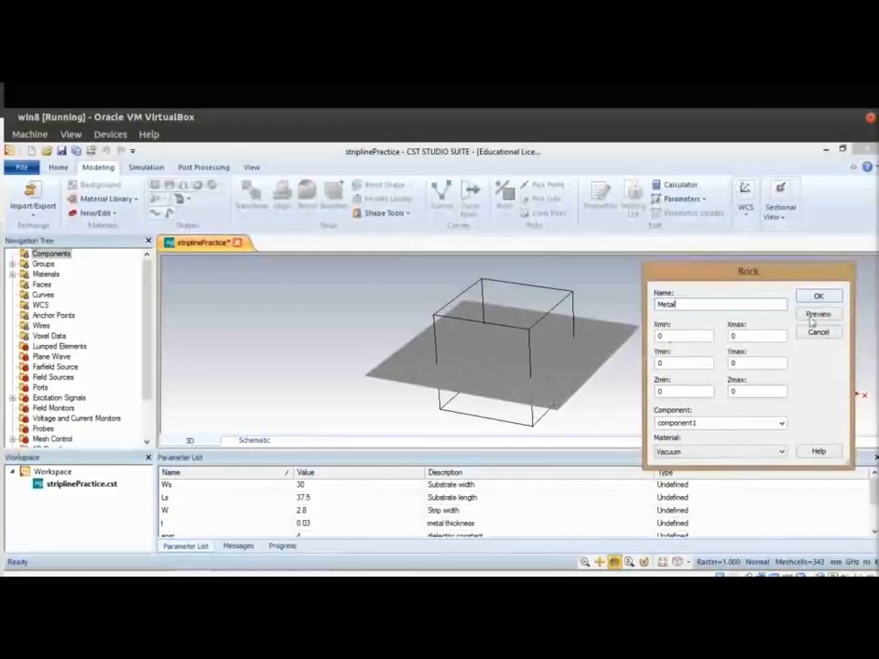
# Step: Consult the Windows Journal sketch, draw coordinate axes labelled X and Z on its top plate, and return to the brick definition in CST
pyautogui.doubleClick(663, 336)
pyautogui.moveTo(302, 574)
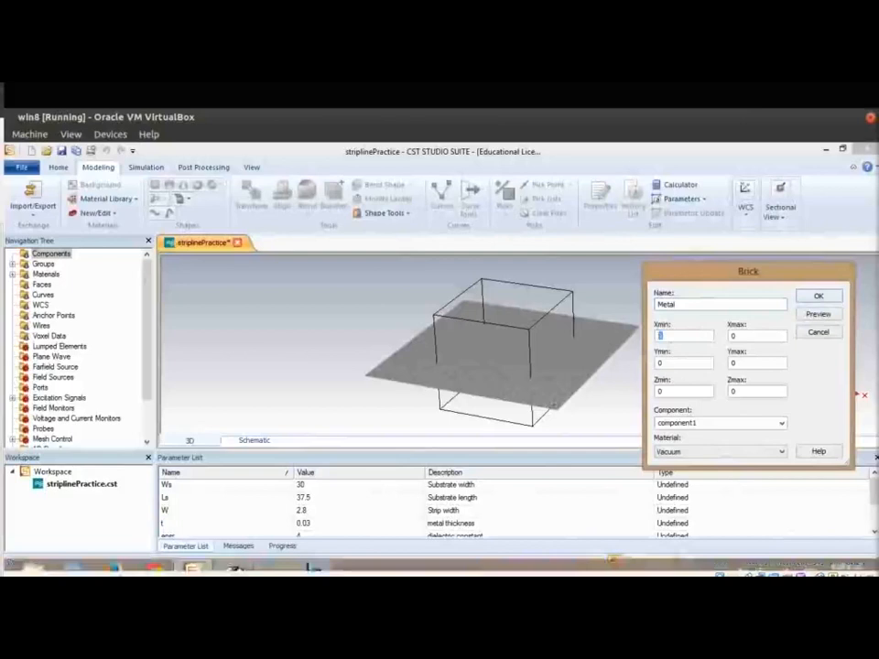
pyautogui.click(268, 558)
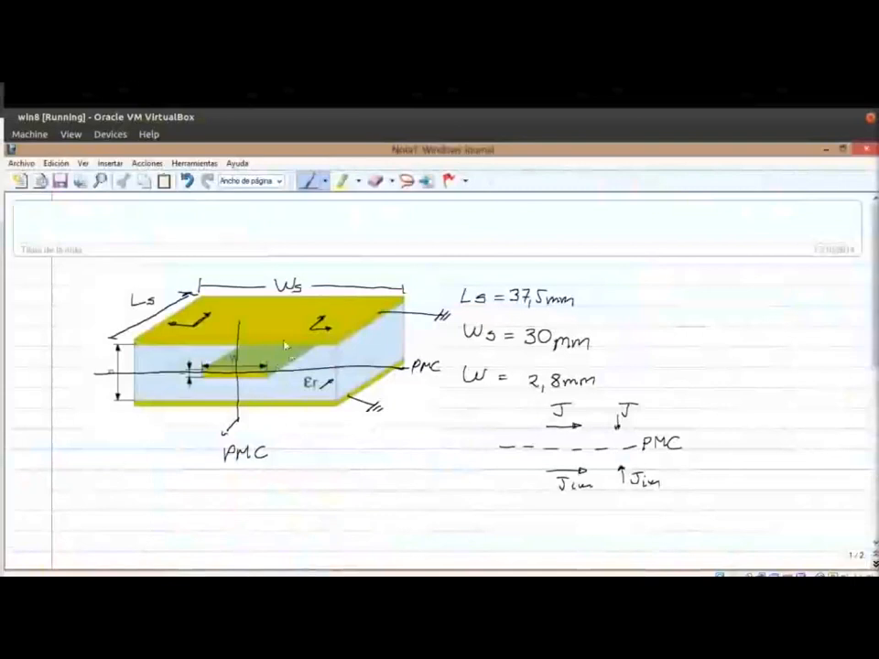
pyautogui.click(827, 151)
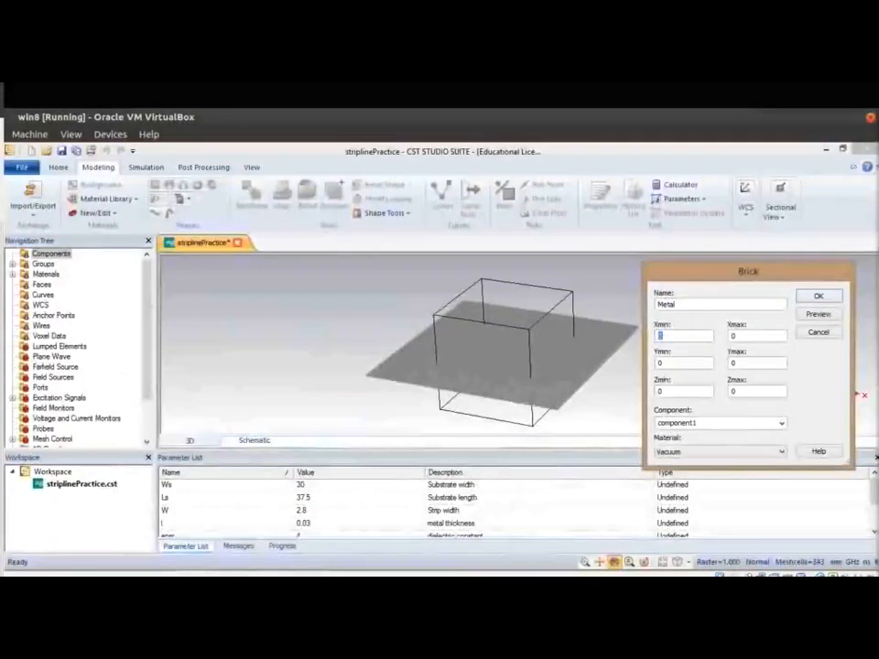
pyautogui.moveTo(298, 562)
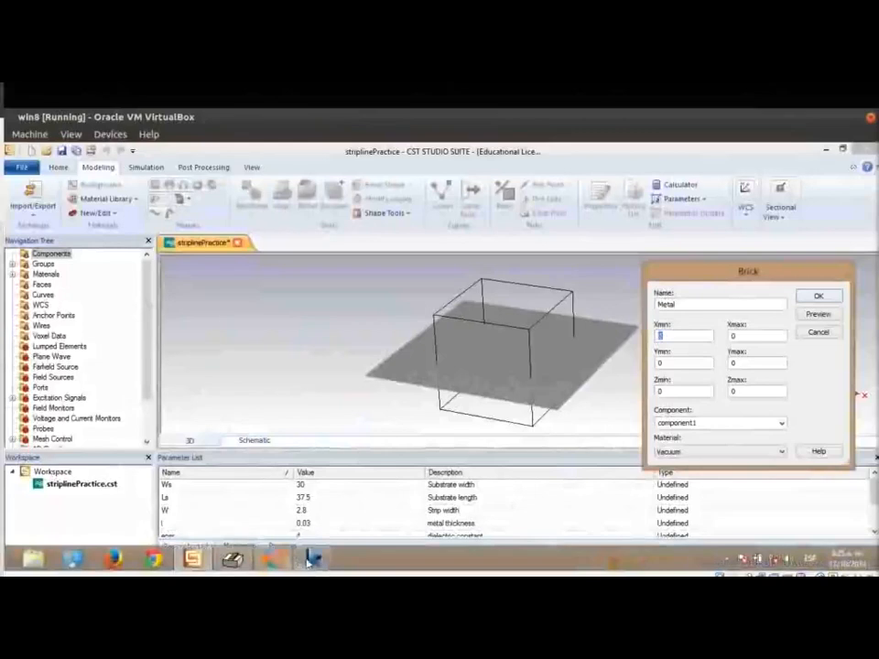
pyautogui.click(311, 558)
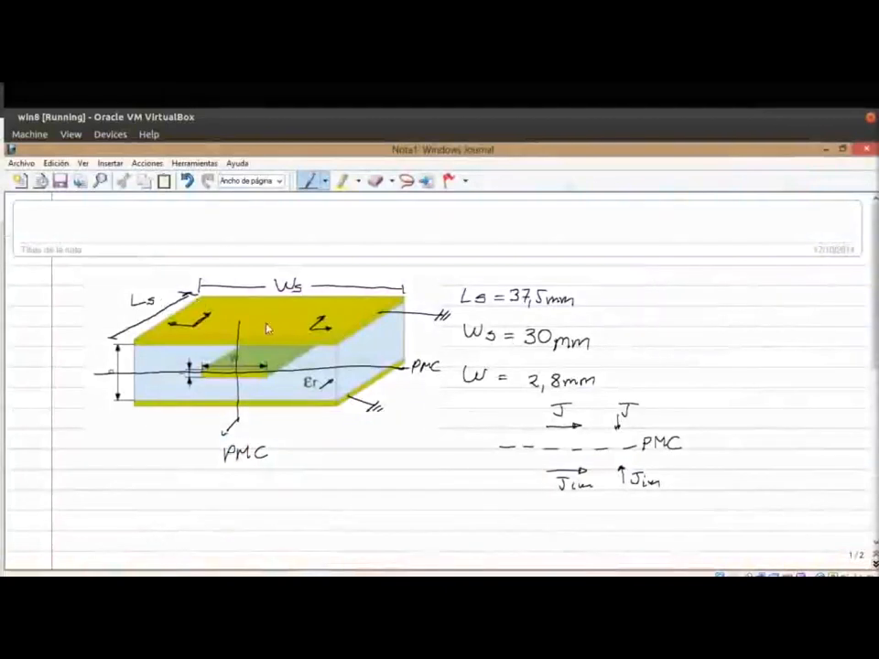
pyautogui.moveTo(267, 321)
pyautogui.mouseDown()
pyautogui.moveTo(278, 312)
pyautogui.moveTo(295, 317)
pyautogui.mouseUp()
pyautogui.moveTo(295, 306)
pyautogui.mouseDown()
pyautogui.moveTo(286, 318)
pyautogui.moveTo(254, 312)
pyautogui.mouseUp()
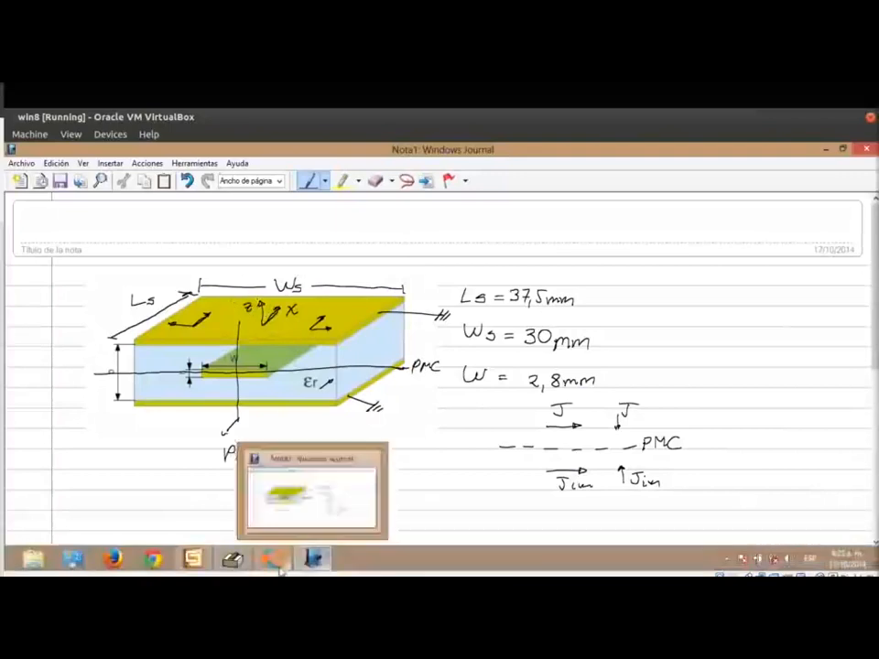
pyautogui.moveTo(308, 565)
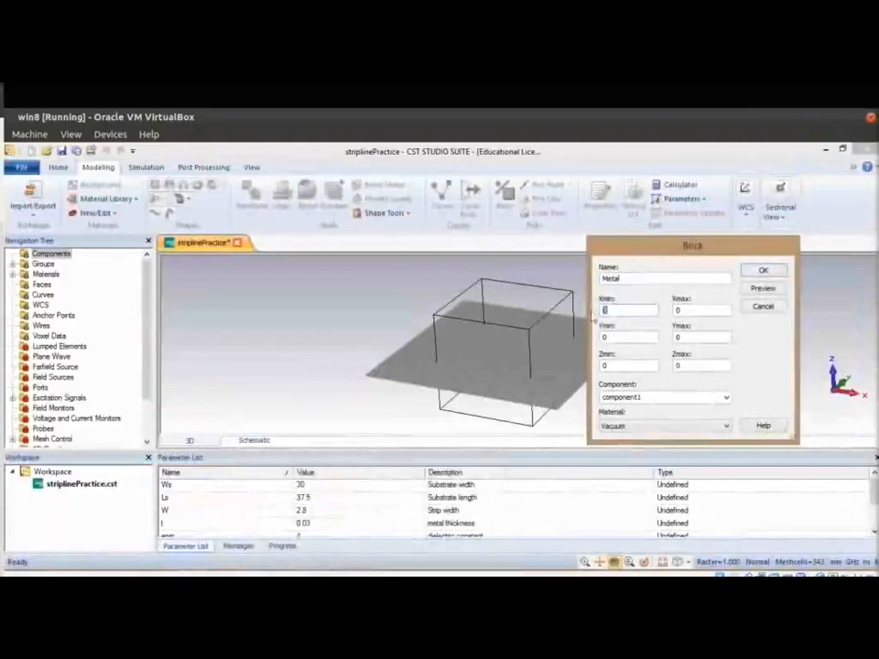
# Step: Set the Metal brick's X range from -Ls/2 to Ls/2 and its Y range from -Ws/2 to Ws/2
pyautogui.write('-Ls/2')
pyautogui.press('Tab')
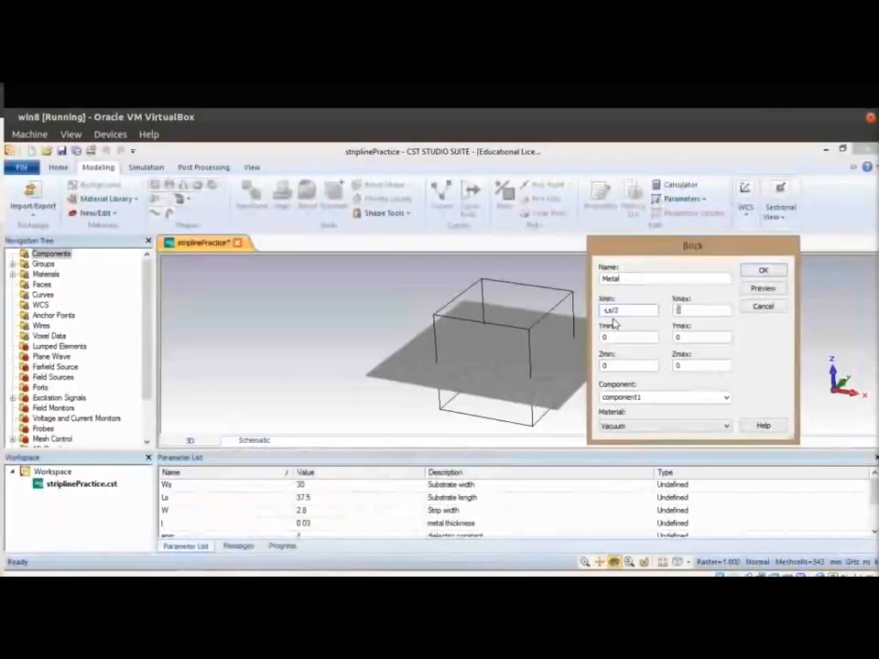
pyautogui.write('Ls/2')
pyautogui.press('Tab')
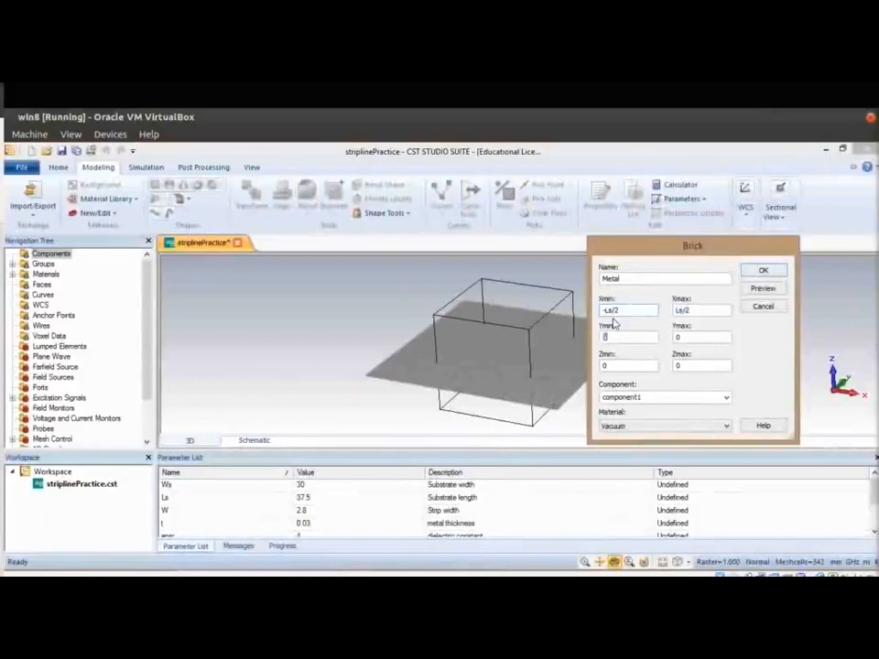
pyautogui.write('-Ws/2')
pyautogui.press('Tab')
pyautogui.write('Ws/2')
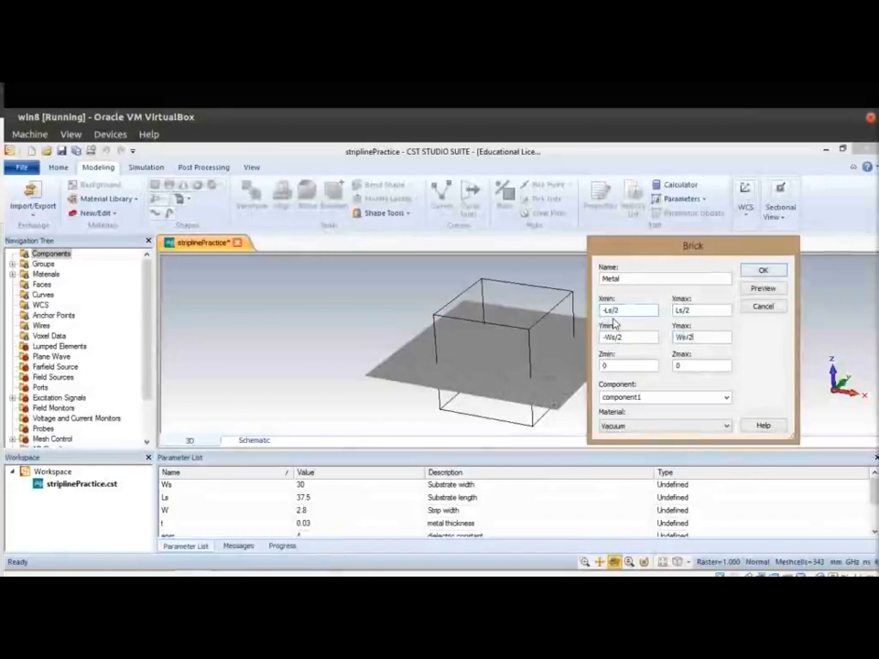
# Step: Set the Metal brick's Z range from -b/2-mt to b/2+mt
pyautogui.press('Tab')
pyautogui.write('-h')
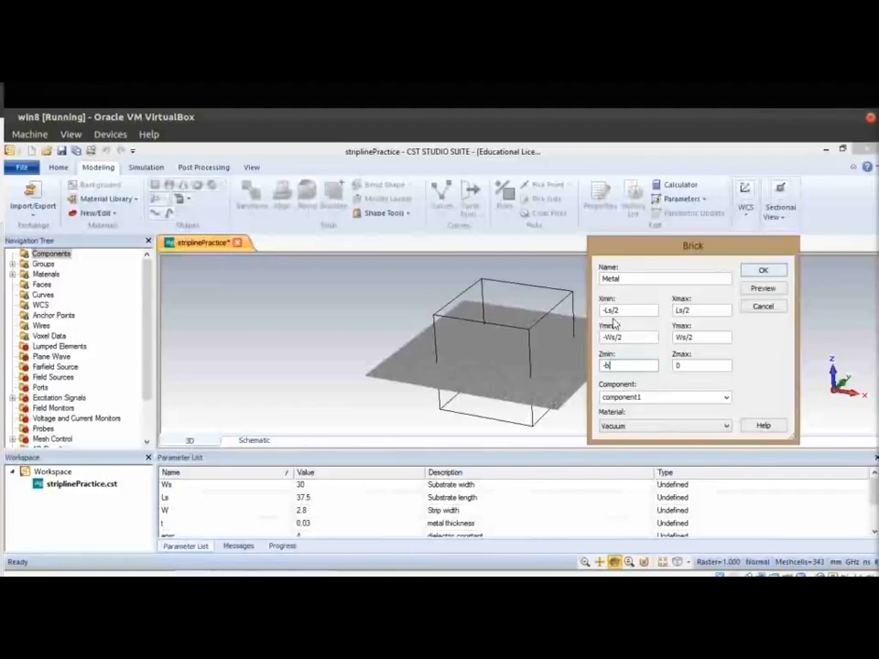
pyautogui.write('/2-mt')
pyautogui.press('Tab')
pyautogui.write('h/2+mt')
# Step: Choose to load the brick's material from the material library and search the library for copper
pyautogui.click(726, 426)
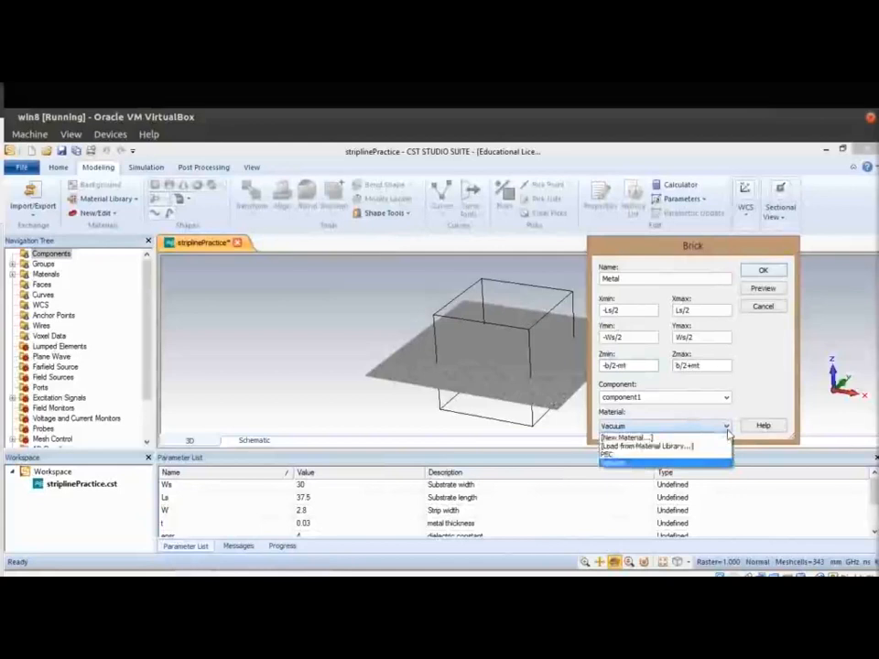
pyautogui.click(661, 447)
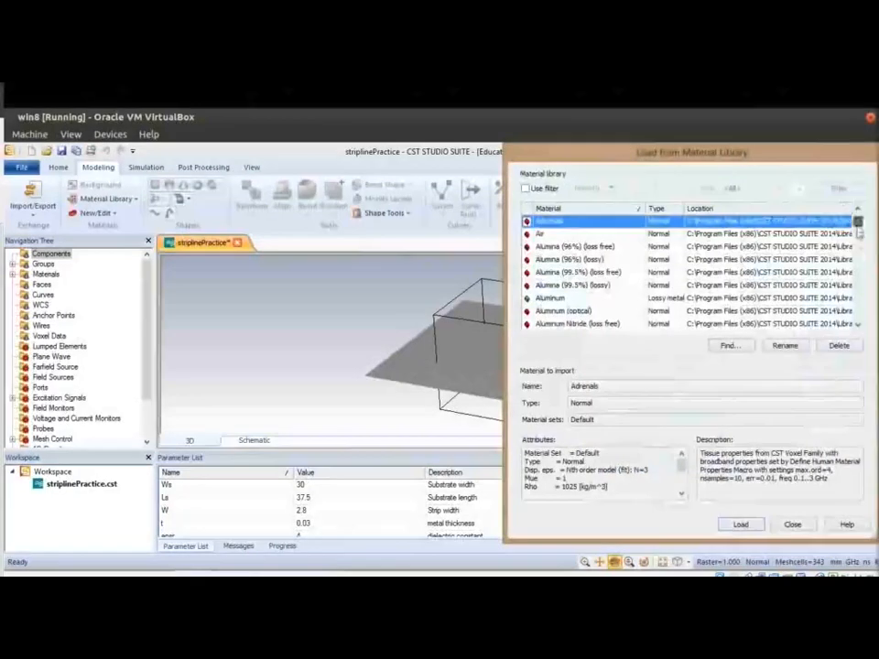
pyautogui.moveTo(857, 222); pyautogui.dragTo(857, 243)
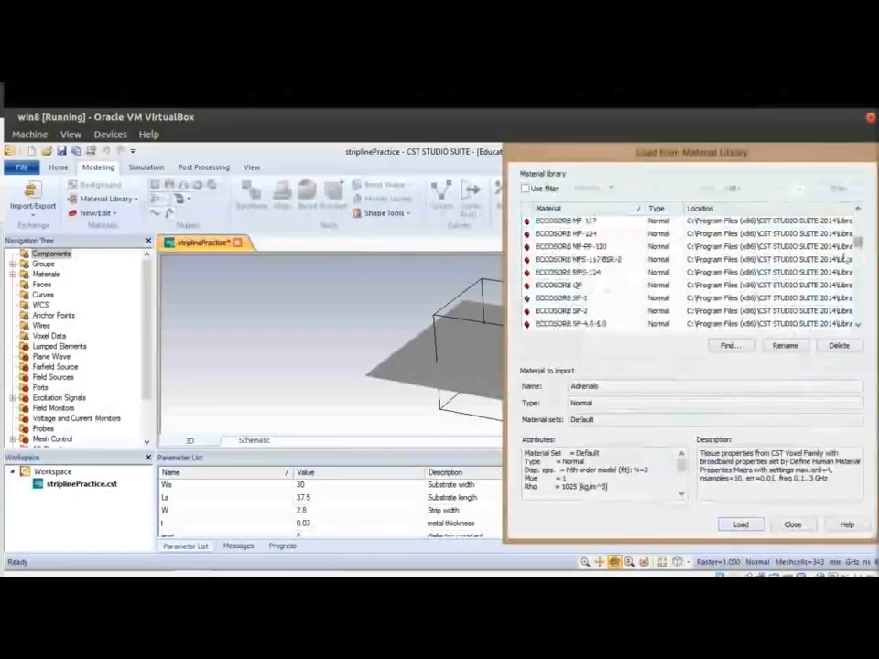
pyautogui.click(858, 325)
pyautogui.click(858, 325)
pyautogui.click(858, 324)
pyautogui.click(857, 325)
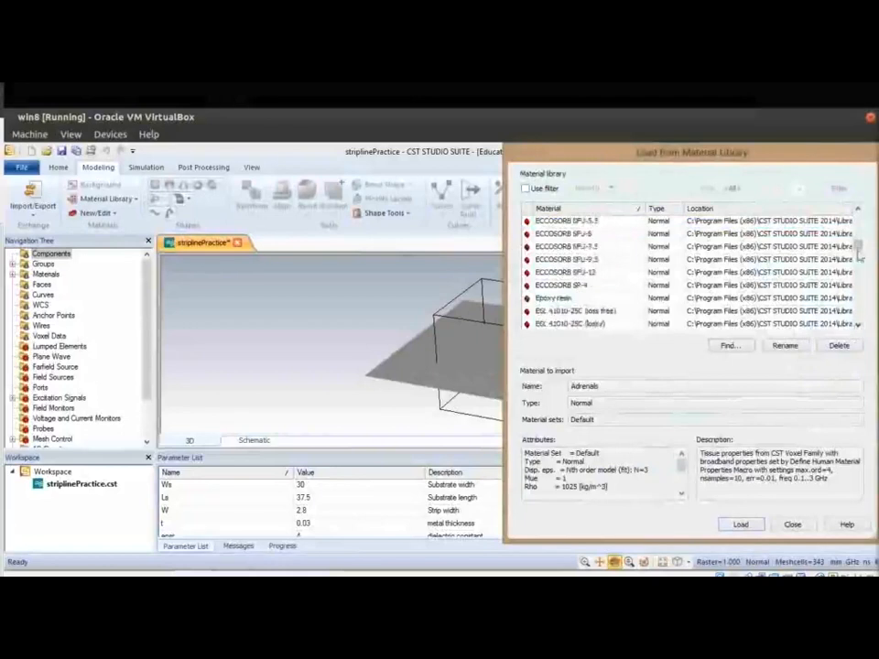
pyautogui.click(727, 345)
pyautogui.write('copper')
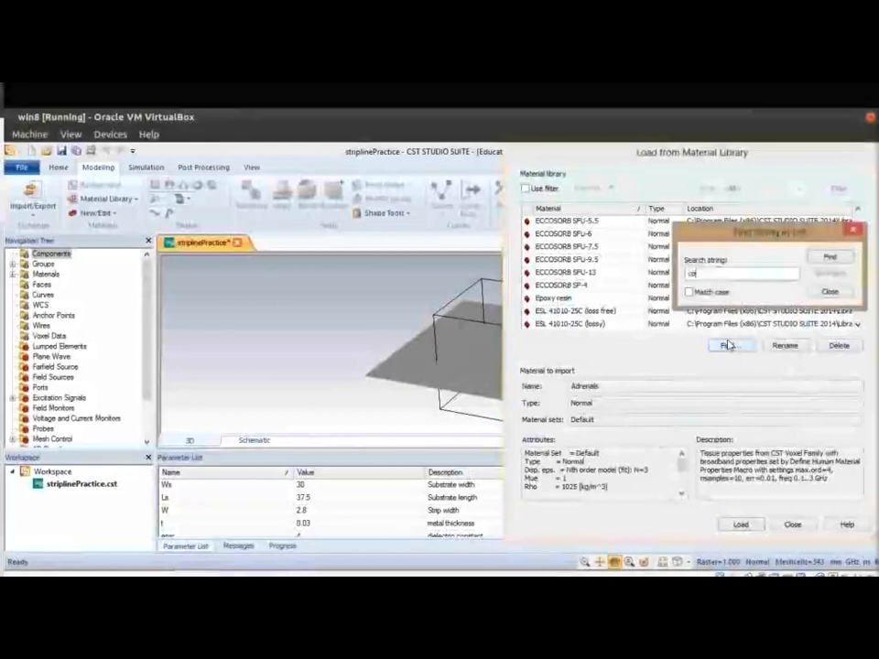
pyautogui.press('Return')
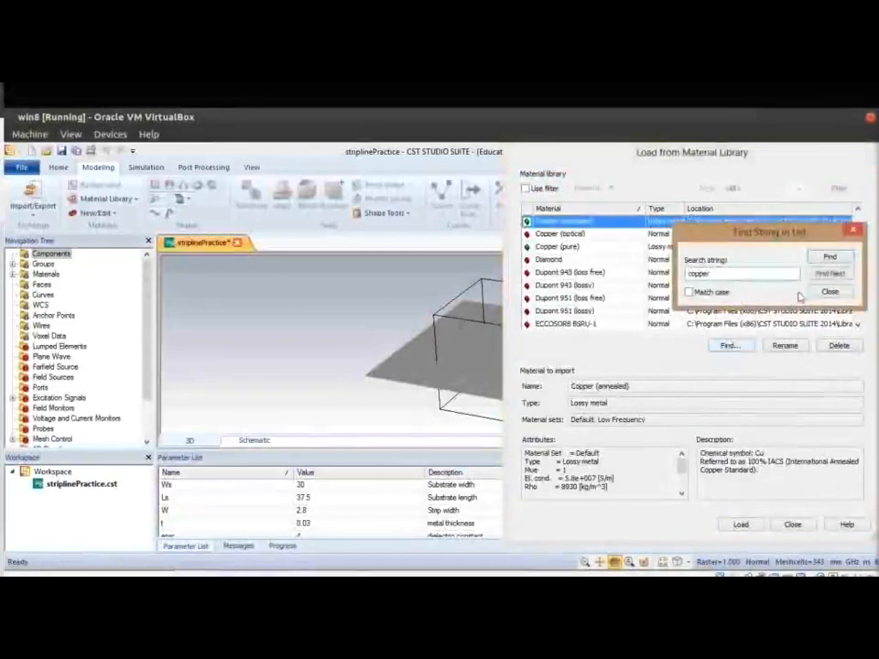
pyautogui.click(828, 291)
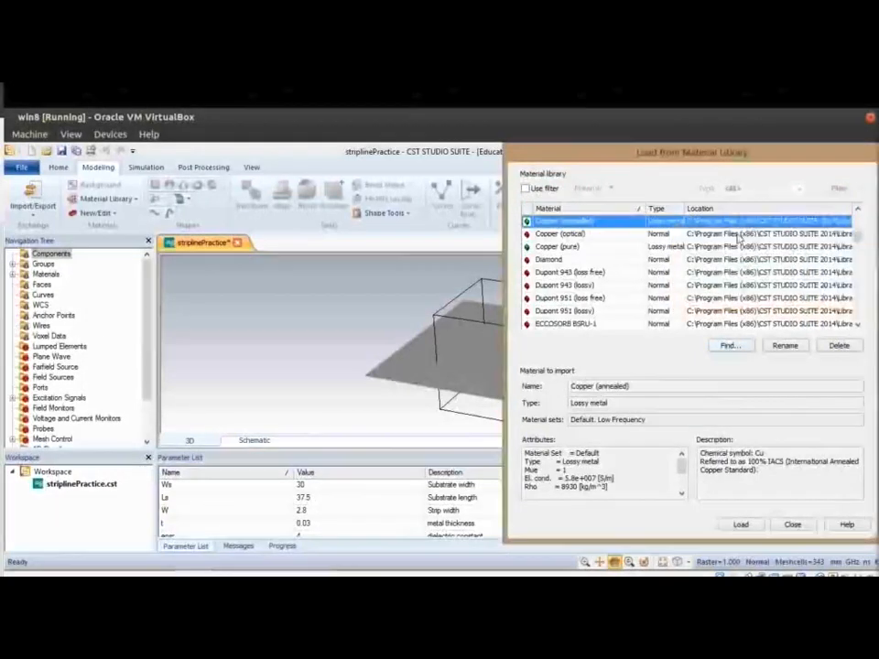
# Step: Check the electrical conductivity of Copper (annealed) and load it as the Metal brick's material
pyautogui.click(858, 208)
pyautogui.click(858, 209)
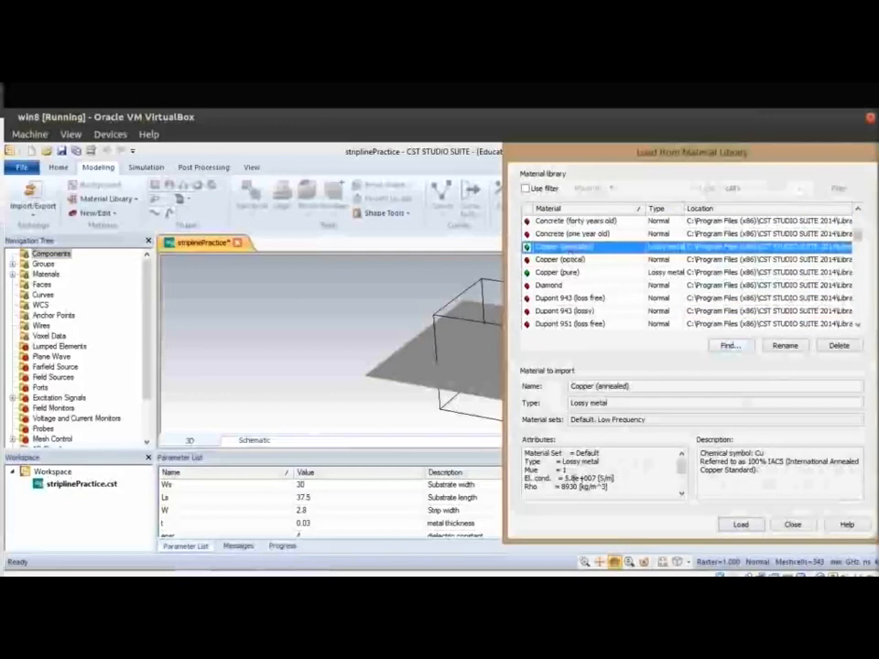
pyautogui.moveTo(565, 478); pyautogui.dragTo(611, 477)
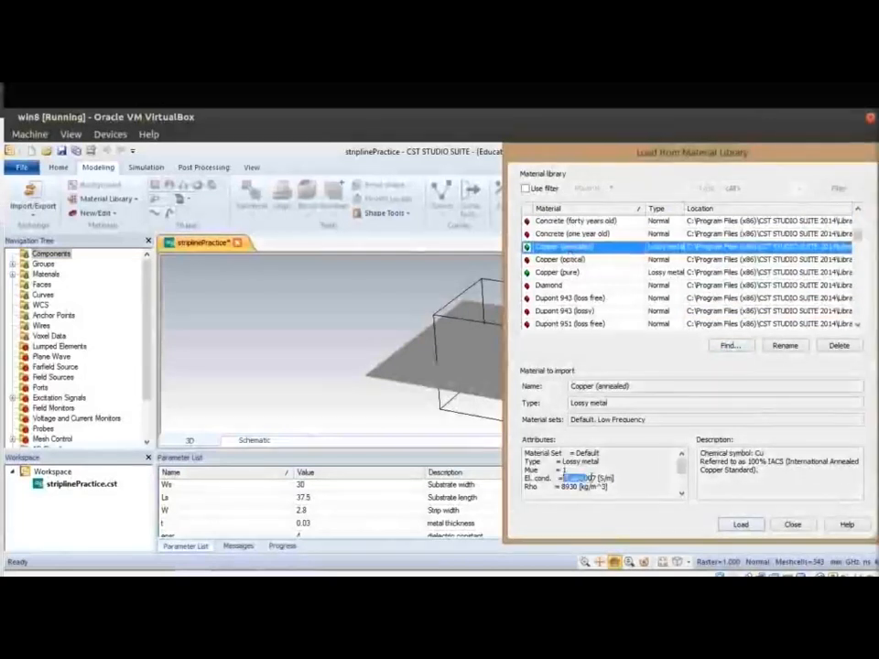
pyautogui.click(596, 477)
pyautogui.click(559, 249)
pyautogui.click(740, 524)
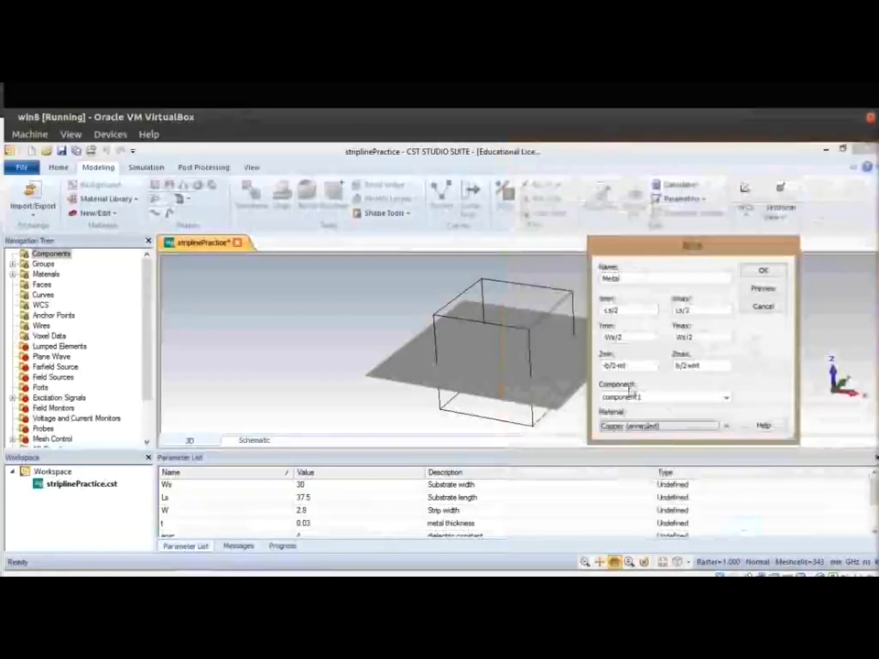
# Step: Preview the brick, cancel defining the missing parameter mt, and correct the Z range to -b/2-t and b/2+t
pyautogui.click(756, 291)
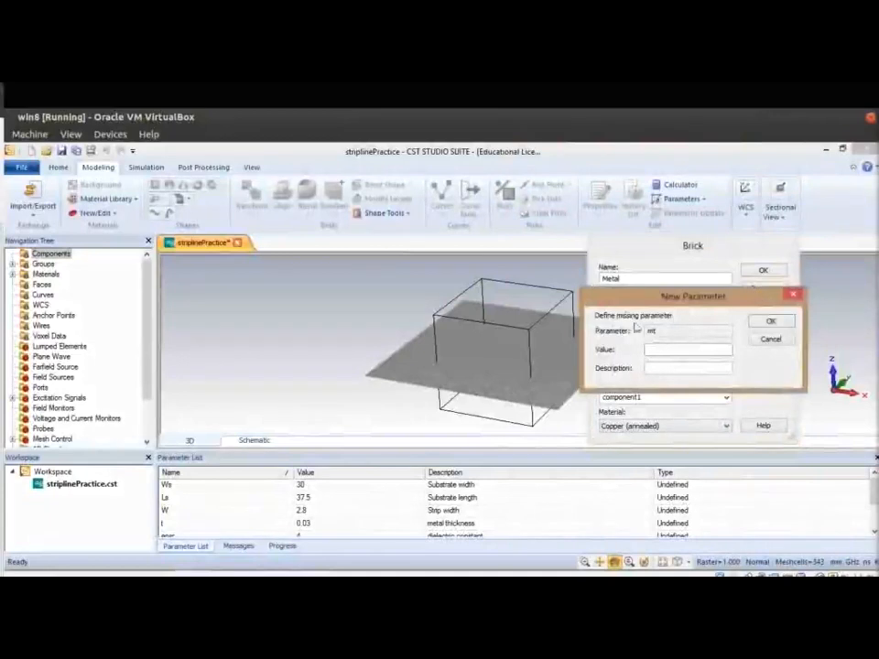
pyautogui.click(771, 339)
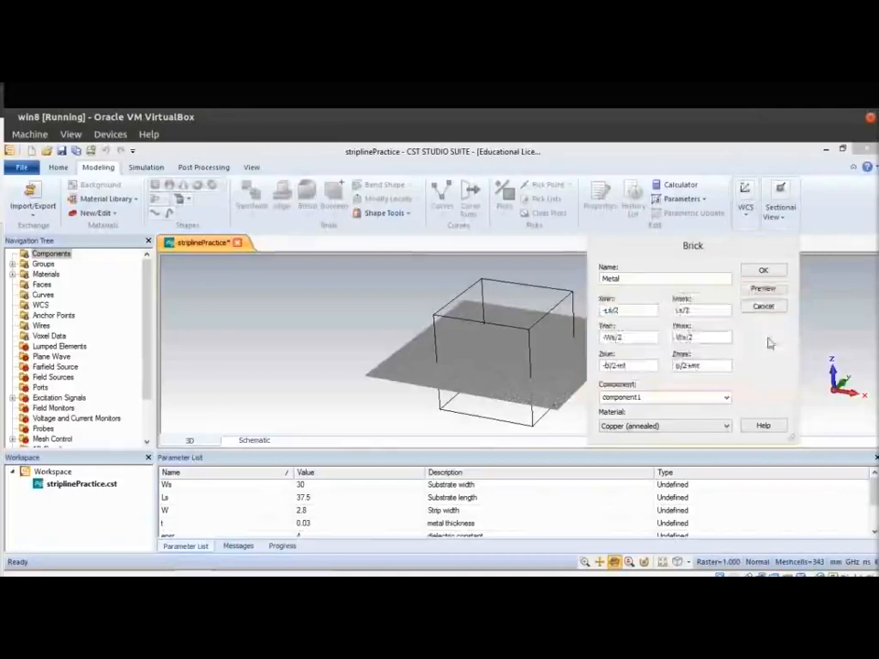
pyautogui.click(742, 375)
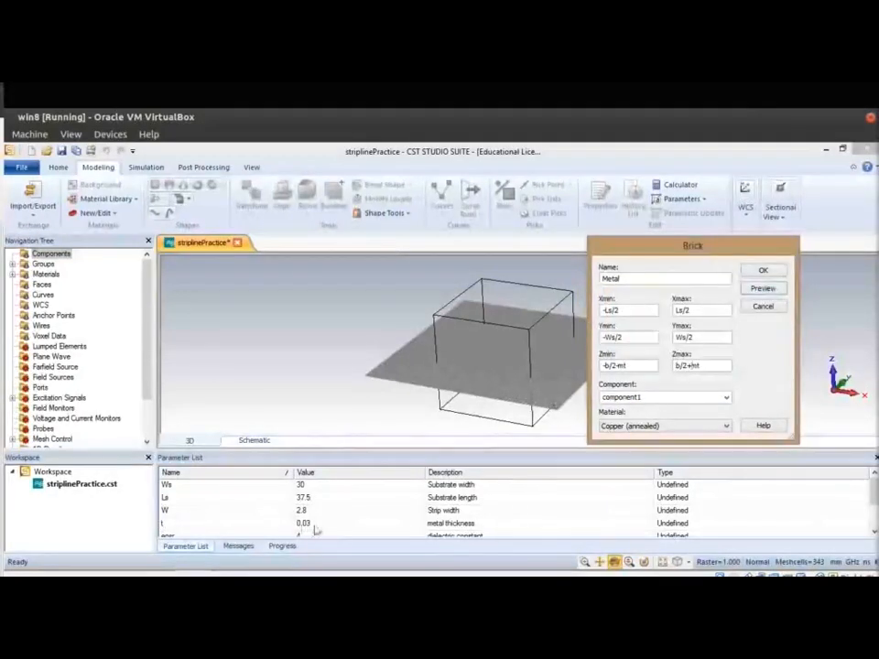
pyautogui.click(695, 366)
pyautogui.press('BackSpace')
pyautogui.click(621, 365)
pyautogui.press('BackSpace')
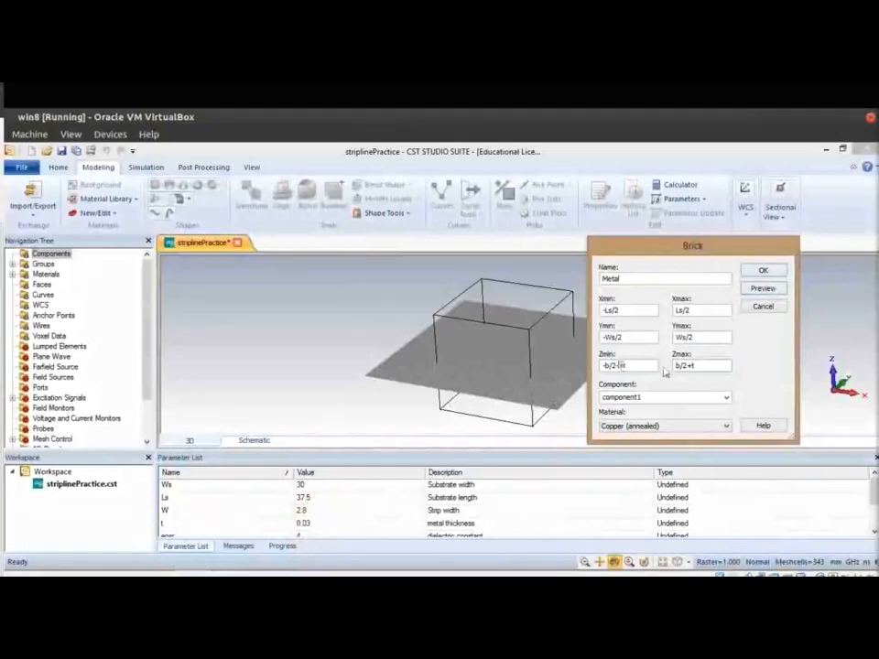
# Step: Preview the corrected Metal brick, inspect it in the 3D view, and create it
pyautogui.click(762, 289)
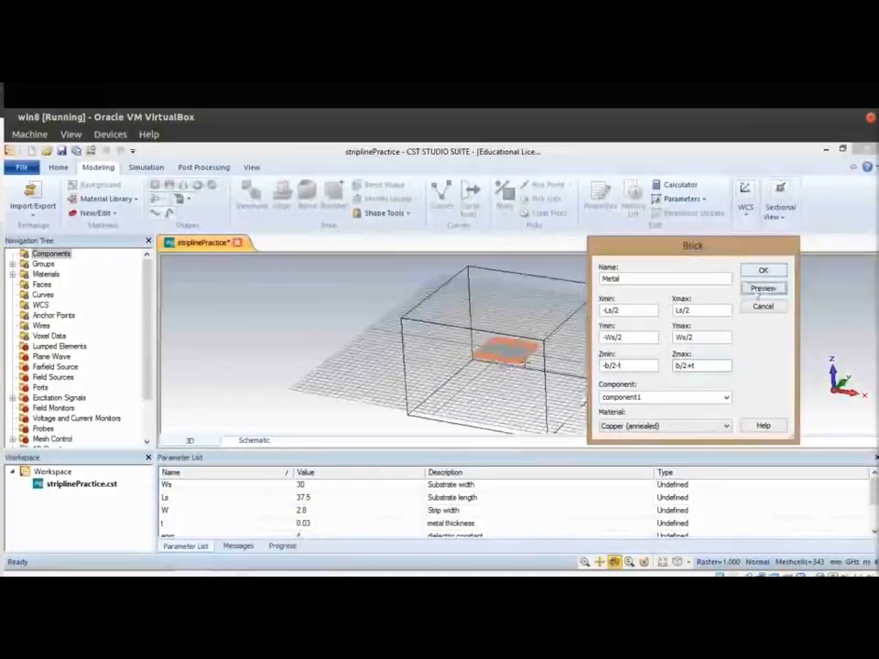
pyautogui.scroll(5, 510, 361)
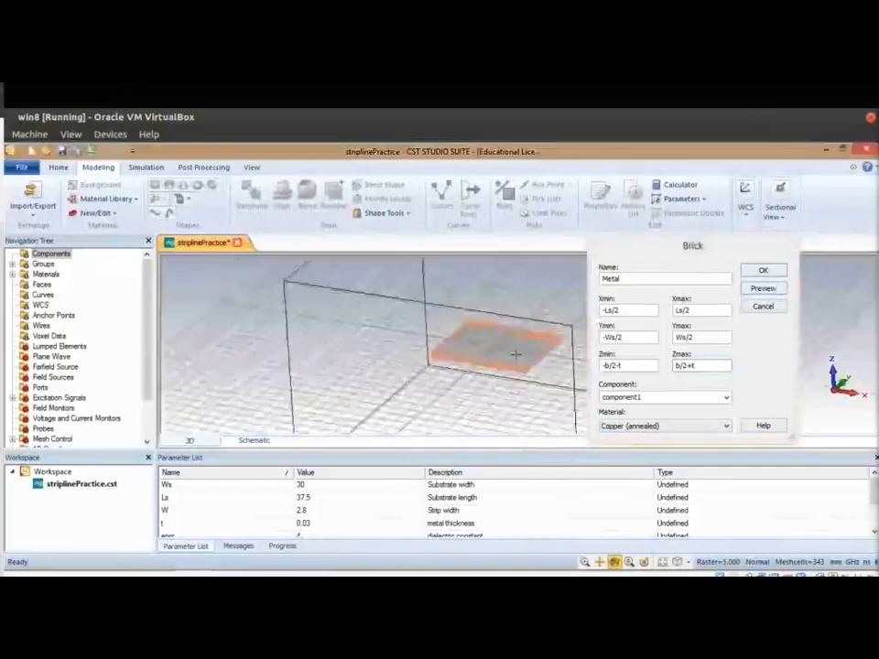
pyautogui.scroll(-5, 455, 365)
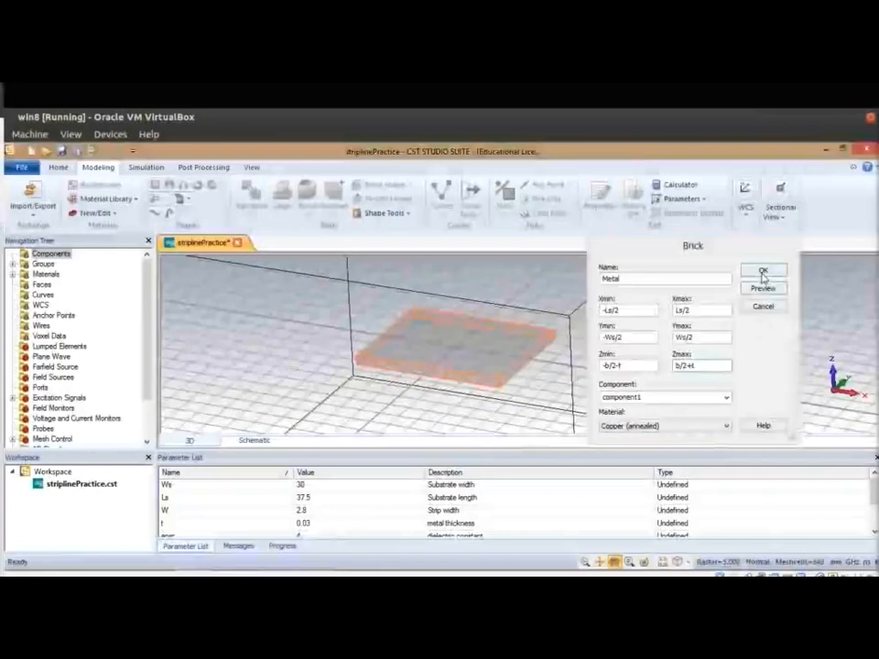
pyautogui.click(762, 272)
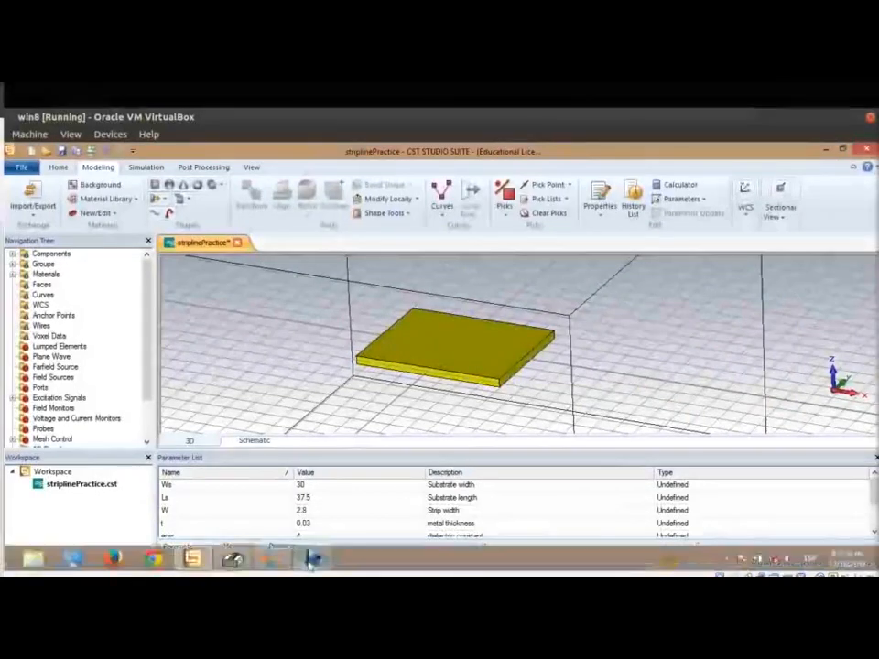
# Step: Consult the Windows Journal sketch, enter 2 GHz in the TXLINE stripline calculator, check the loss tangent there, and return to CST
pyautogui.click(311, 560)
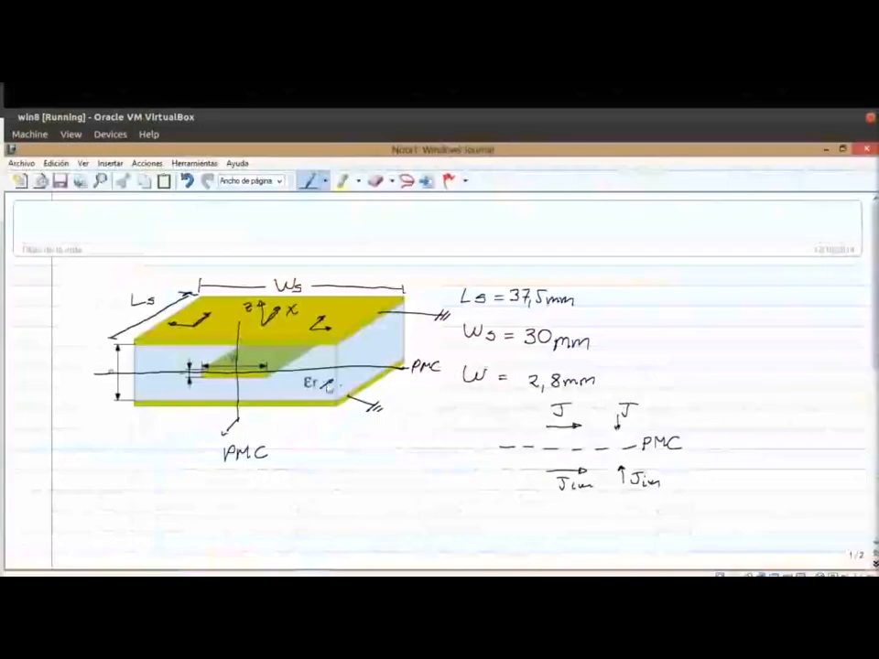
pyautogui.moveTo(301, 552)
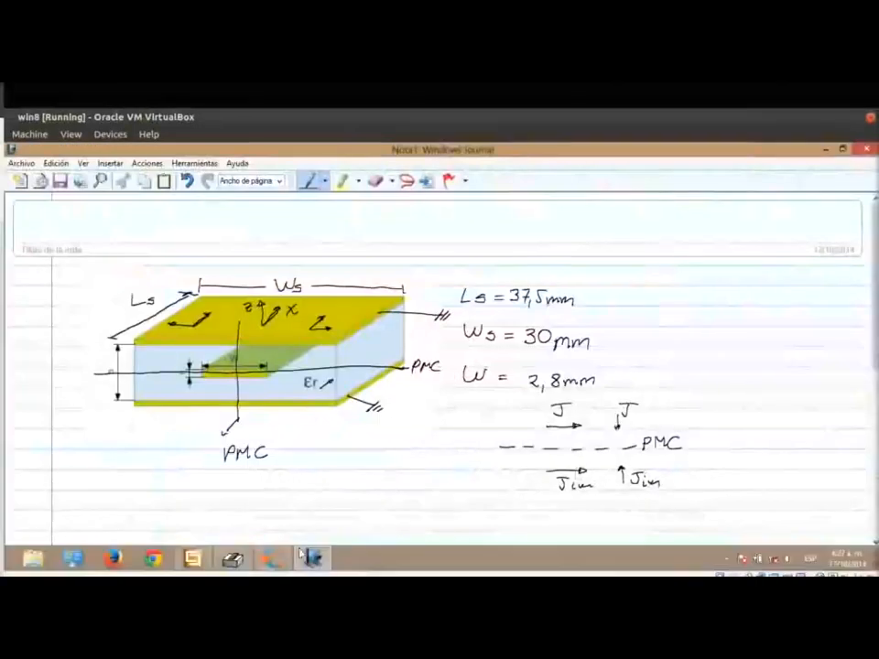
pyautogui.click(271, 558)
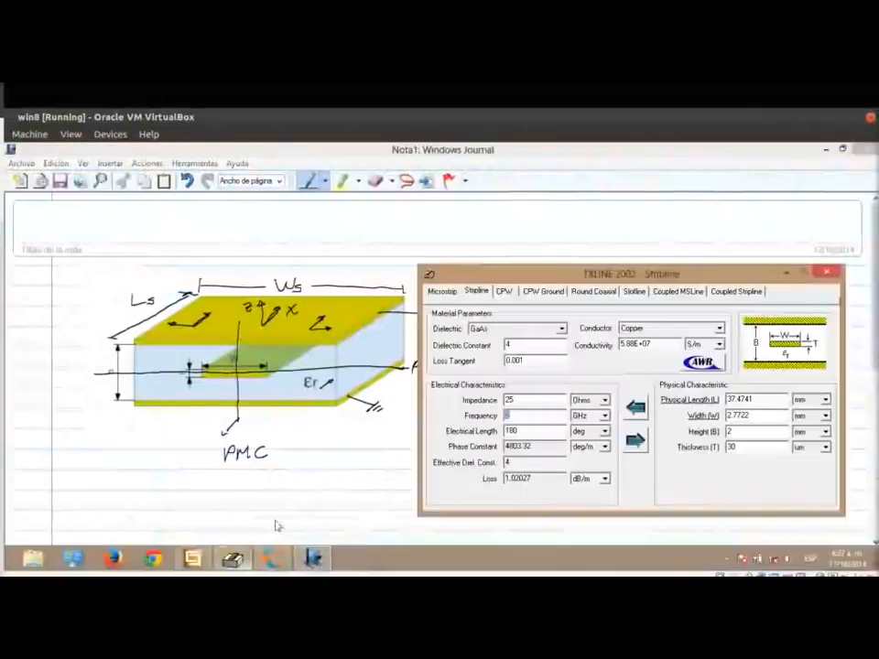
pyautogui.write('2')
pyautogui.doubleClick(527, 361)
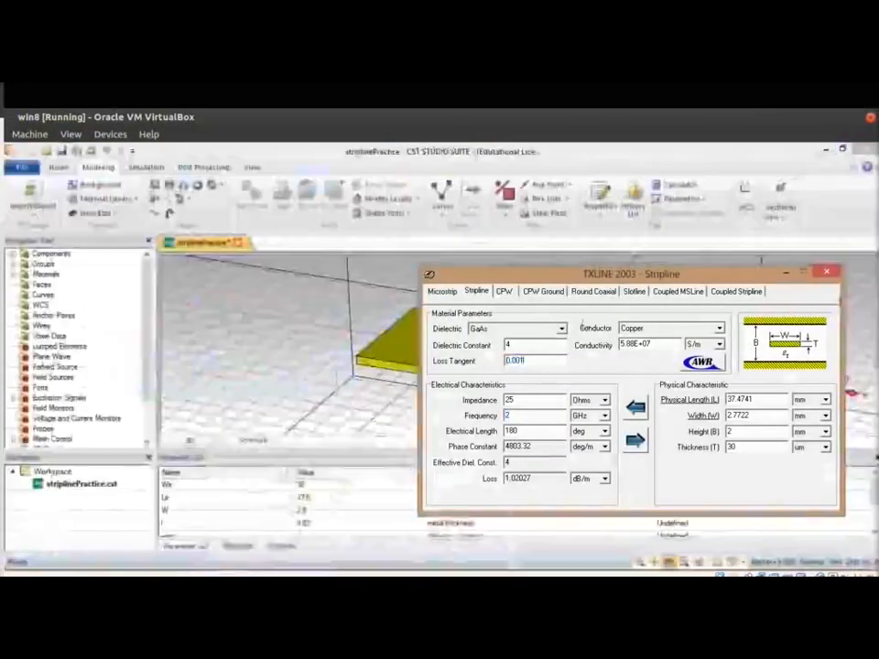
pyautogui.click(785, 272)
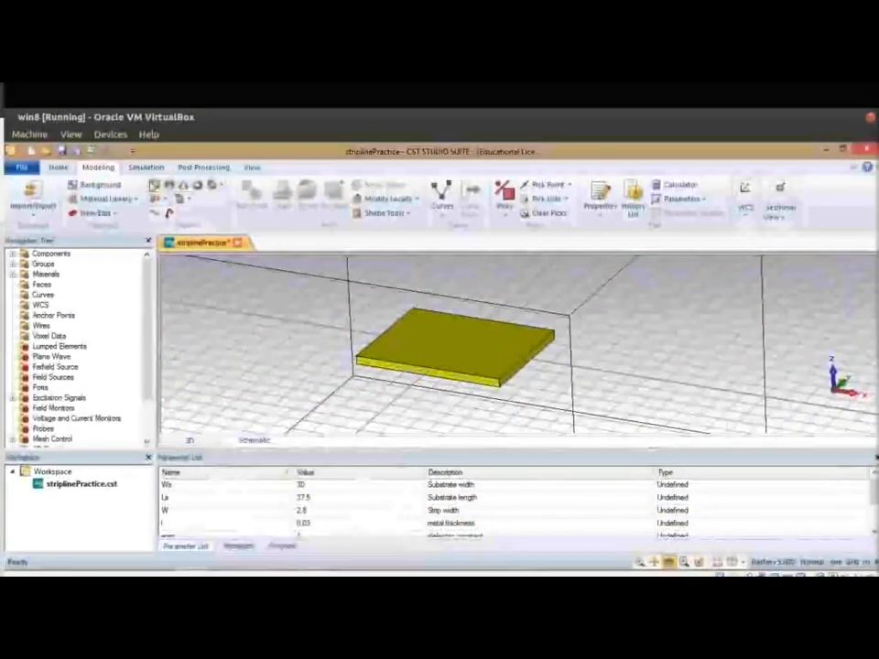
# Step: Start a new brick named substrate and set its X range from -Ls/2 to Ls/2
pyautogui.click(153, 185)
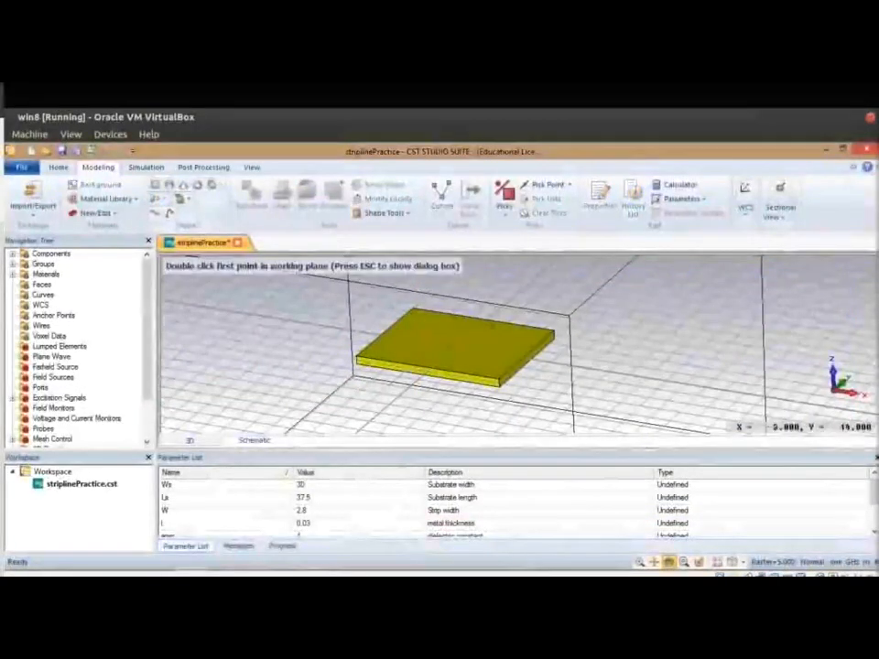
pyautogui.press('Escape')
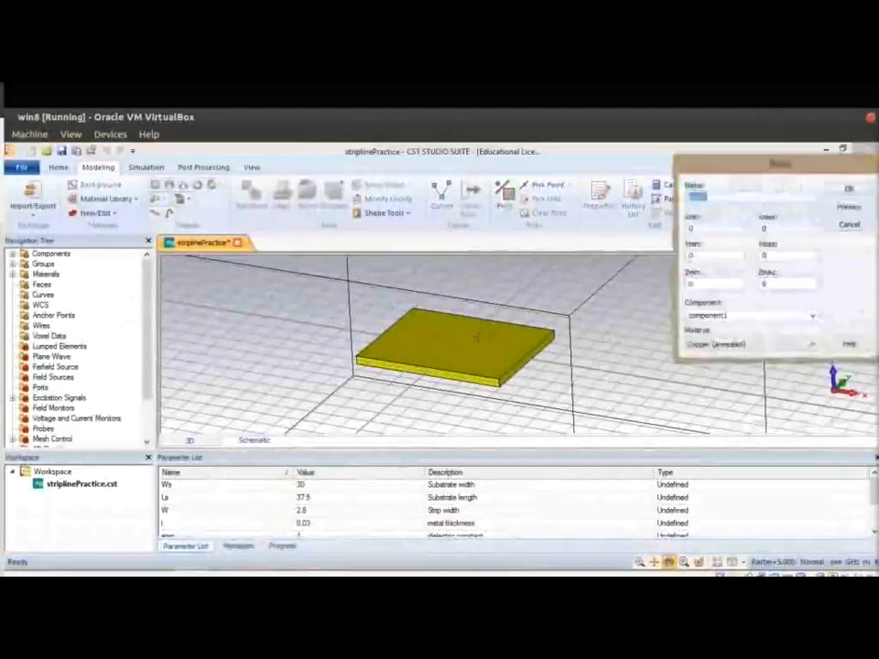
pyautogui.write('su')
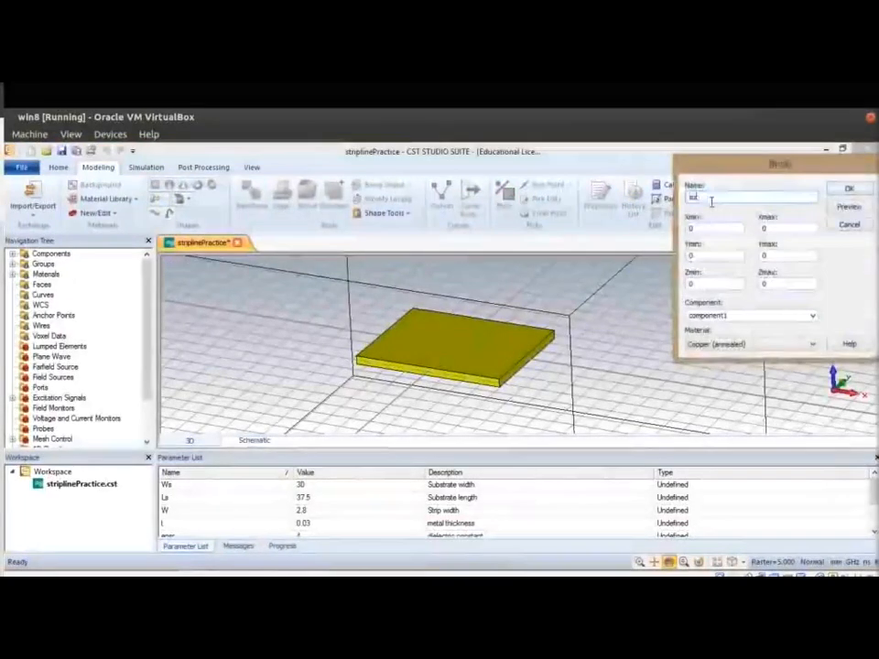
pyautogui.write('bstrate')
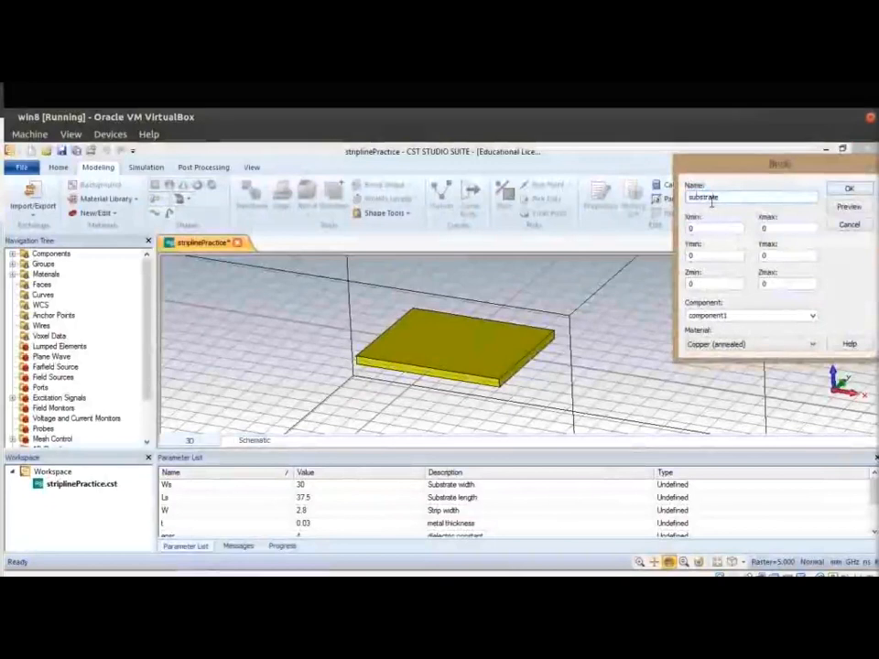
pyautogui.press('Tab')
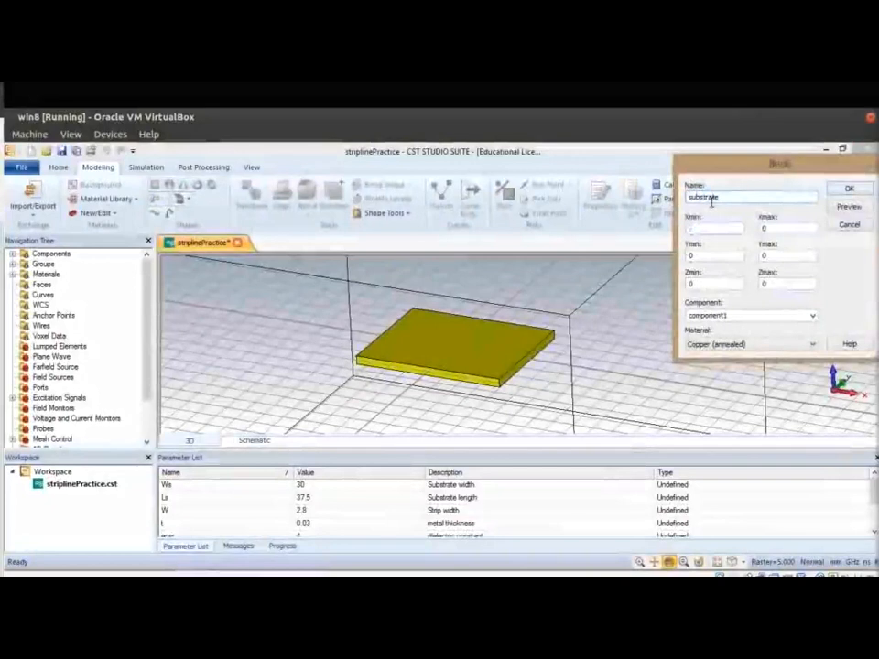
pyautogui.write('-Ws/')
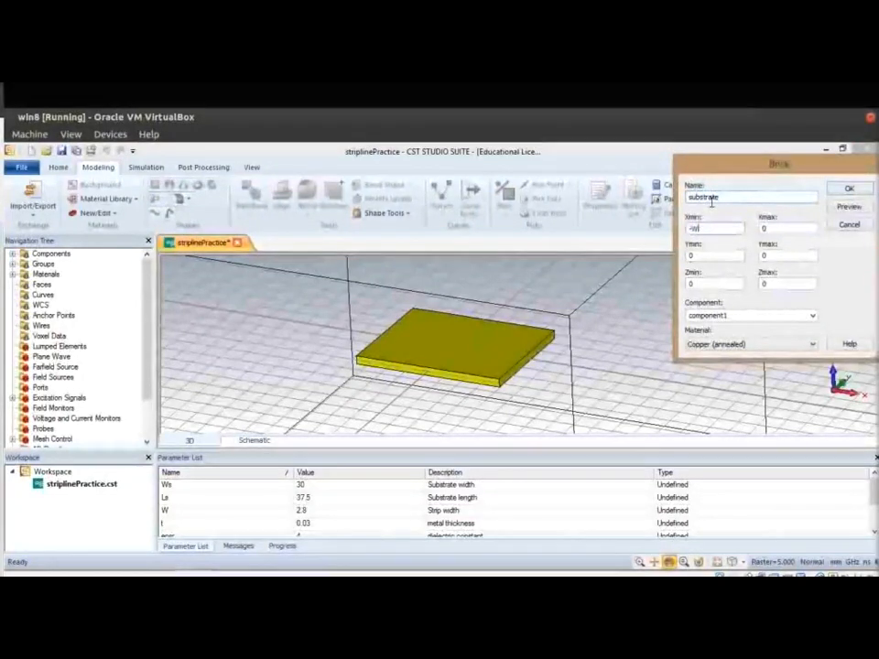
pyautogui.write('2')
pyautogui.press('Tab')
pyautogui.click(693, 229)
pyautogui.press('Delete')
pyautogui.write('L')
pyautogui.press('Tab')
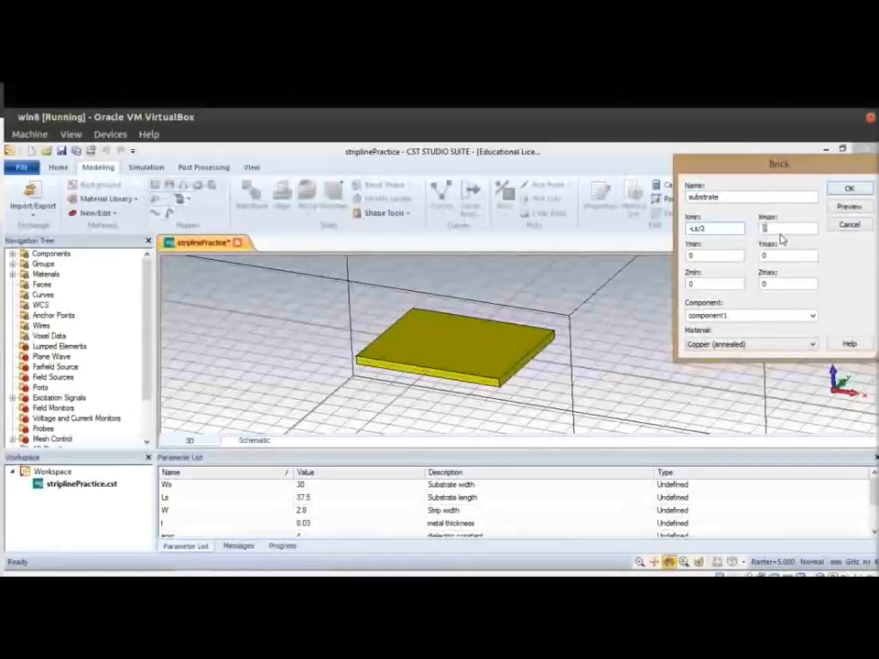
pyautogui.write('Ls/2')
# Step: Set the substrate brick's Y range from -Ws/2 to Ws/2 and its Z range from -b/2 to b/2
pyautogui.press('Tab')
pyautogui.write('-Ws/2')
pyautogui.press('Tab')
pyautogui.write('Ws/2')
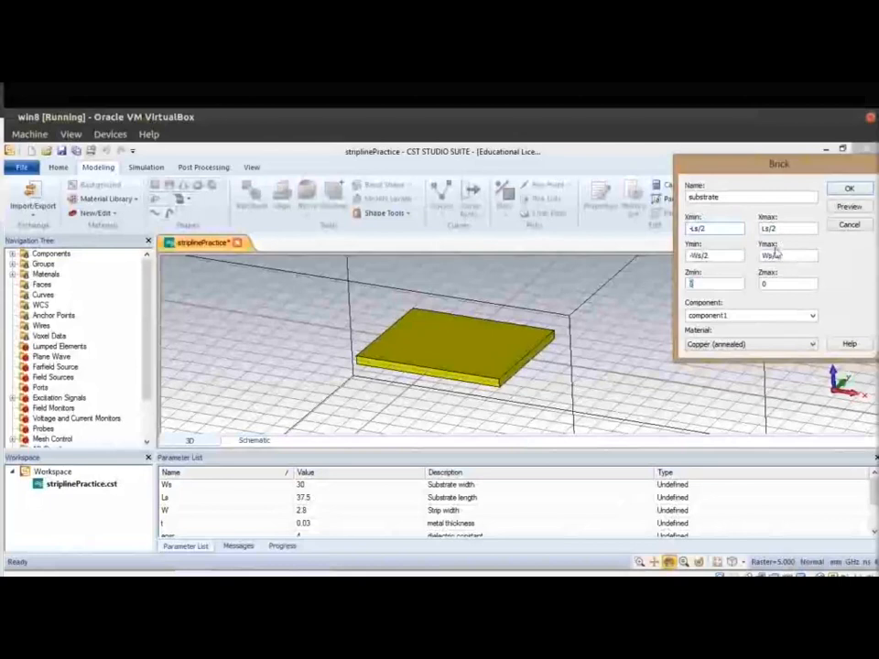
pyautogui.press('Tab')
pyautogui.write('-t/2')
pyautogui.press('Tab')
pyautogui.write('b/2')
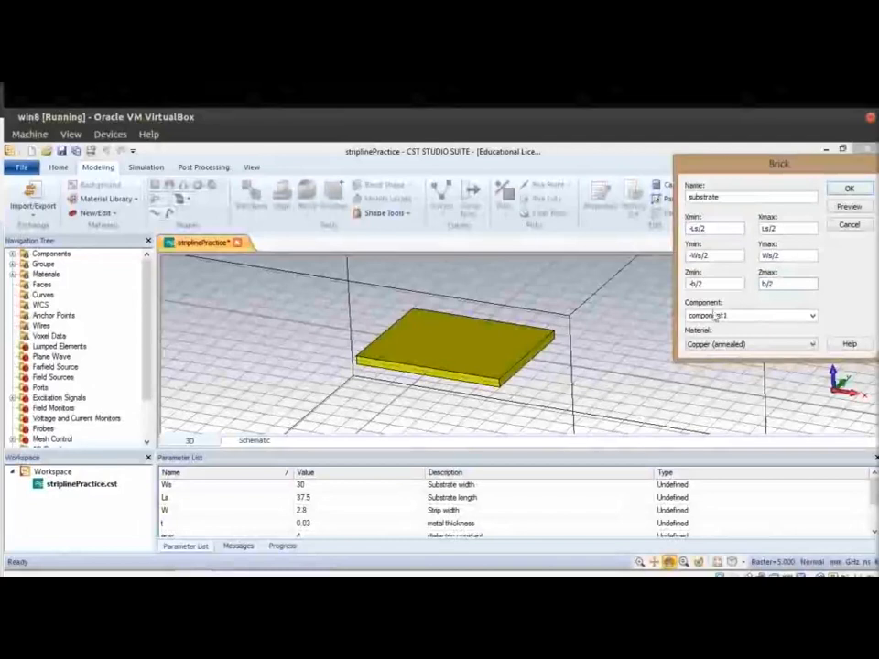
# Step: Start defining a new material for the substrate brick, with its epsilon set to the parameter epsr
pyautogui.click(719, 345)
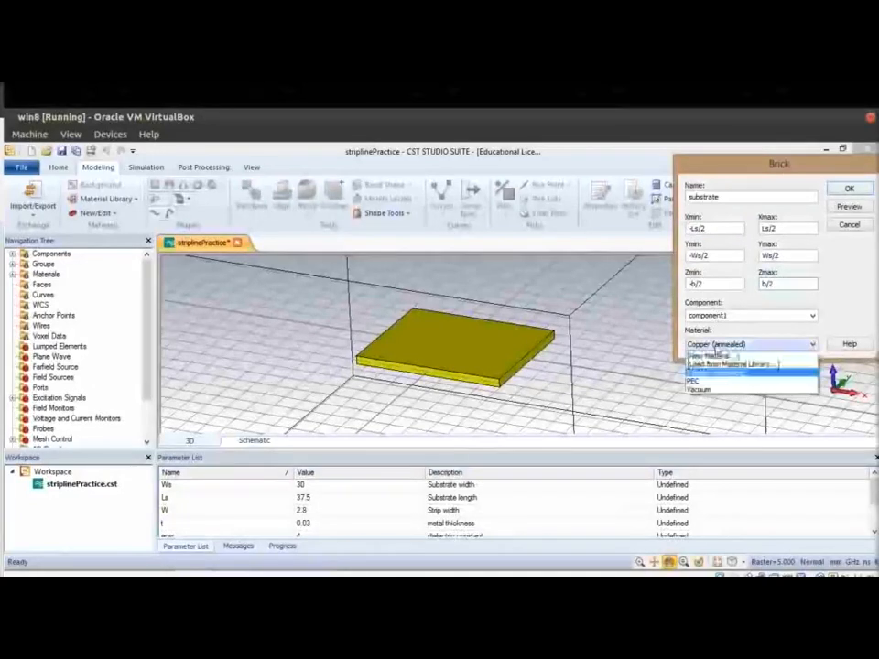
pyautogui.click(717, 356)
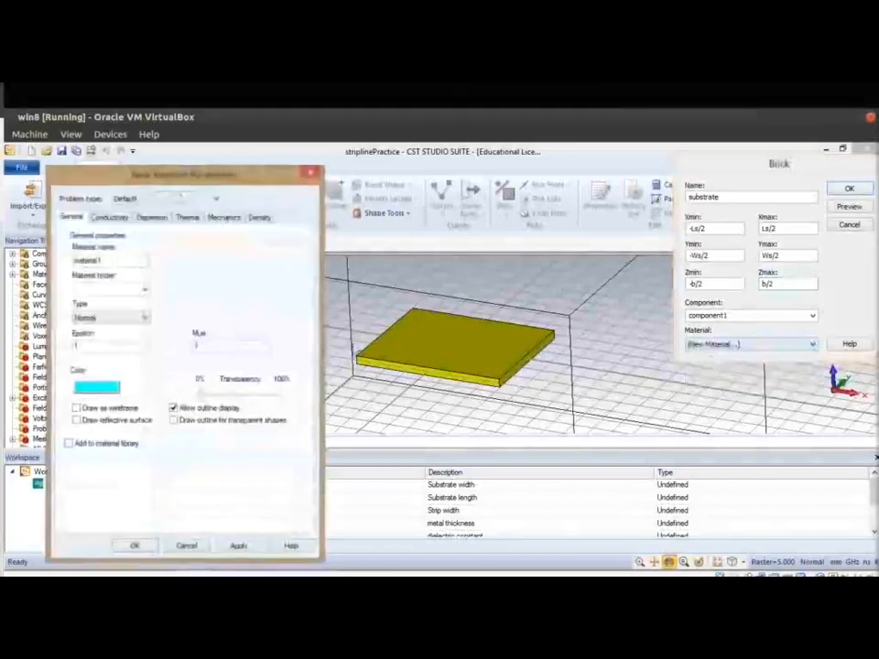
pyautogui.doubleClick(92, 347)
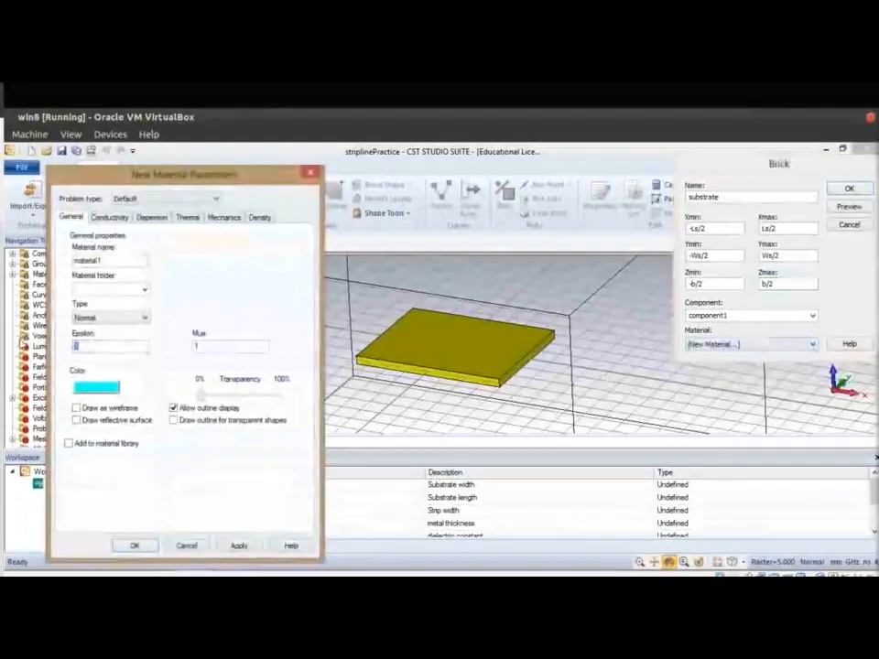
pyautogui.write('epsr')
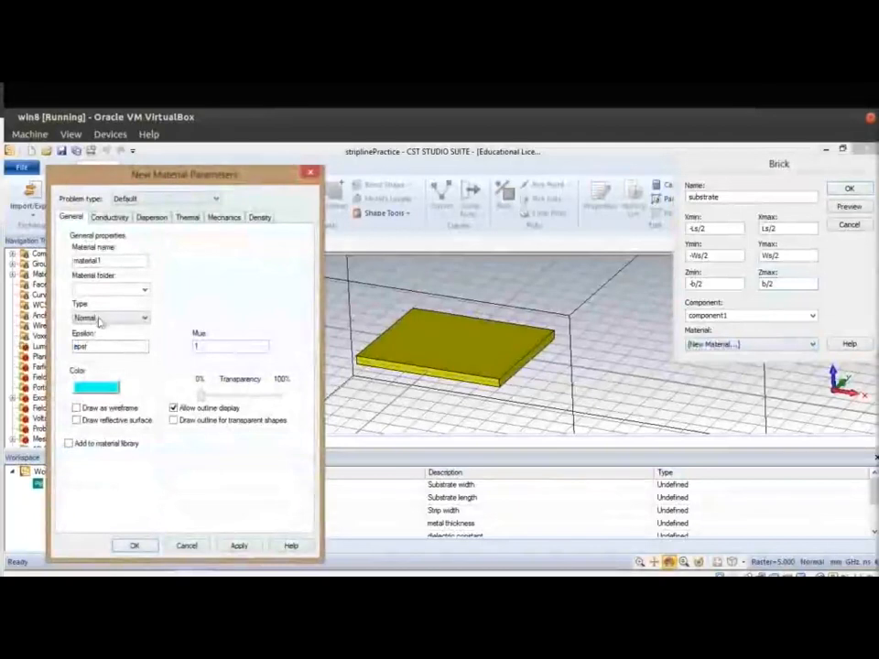
# Step: Give the new material an electric tangent delta of 0.001 at 2 GHz and accept it as the substrate's material
pyautogui.click(109, 219)
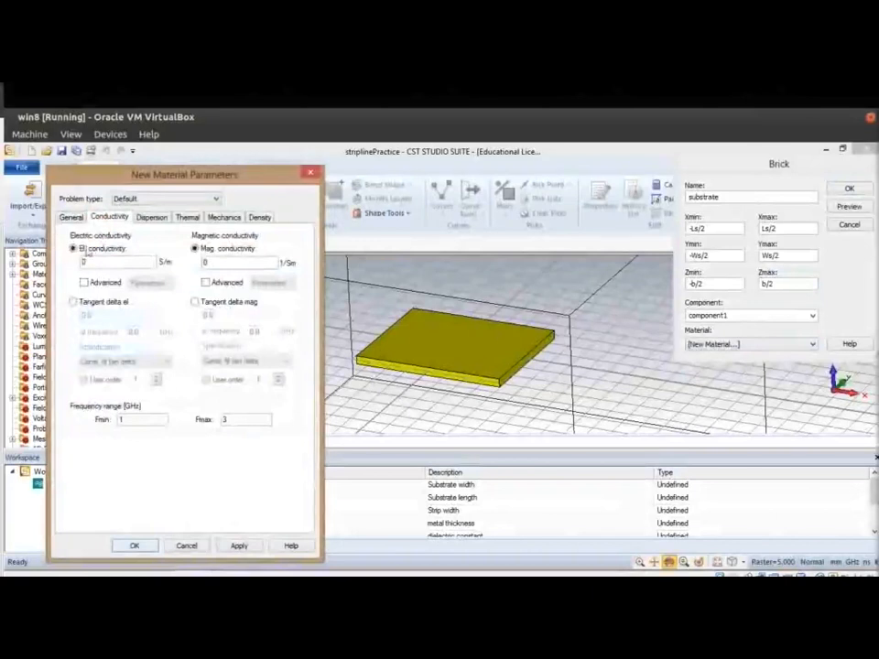
pyautogui.click(73, 301)
pyautogui.write('01')
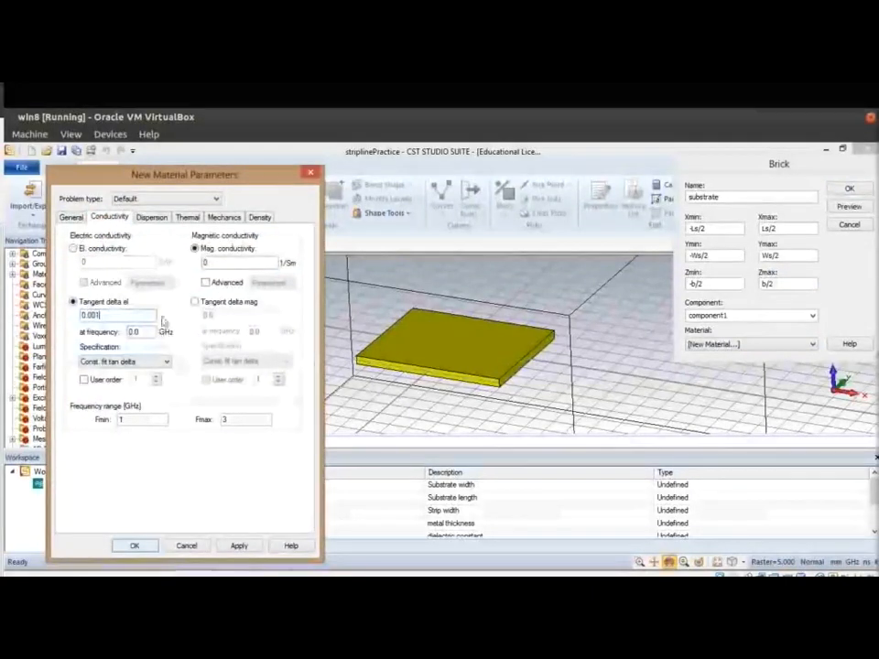
pyautogui.press('Tab')
pyautogui.write('2')
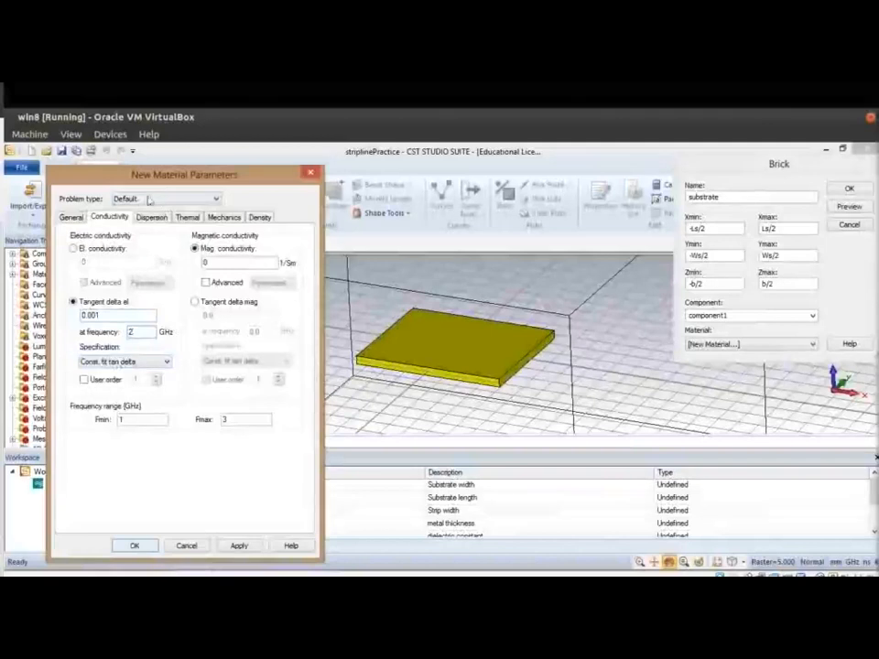
pyautogui.click(84, 221)
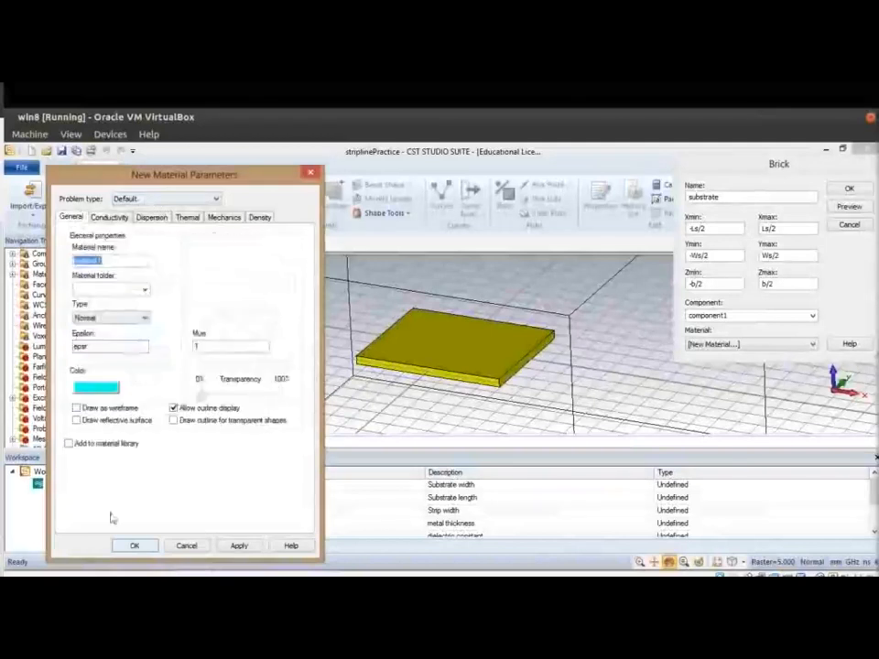
pyautogui.click(146, 546)
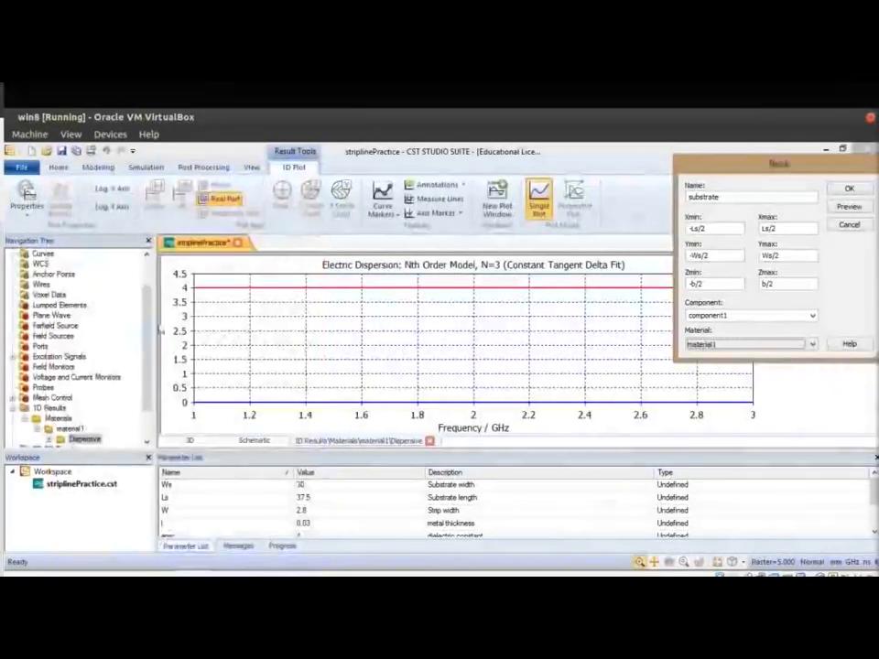
# Step: Return to the 3D model, preview the substrate brick, and examine its fit inside the metal block
pyautogui.moveTo(148, 337); pyautogui.dragTo(148, 295)
pyautogui.click(38, 255)
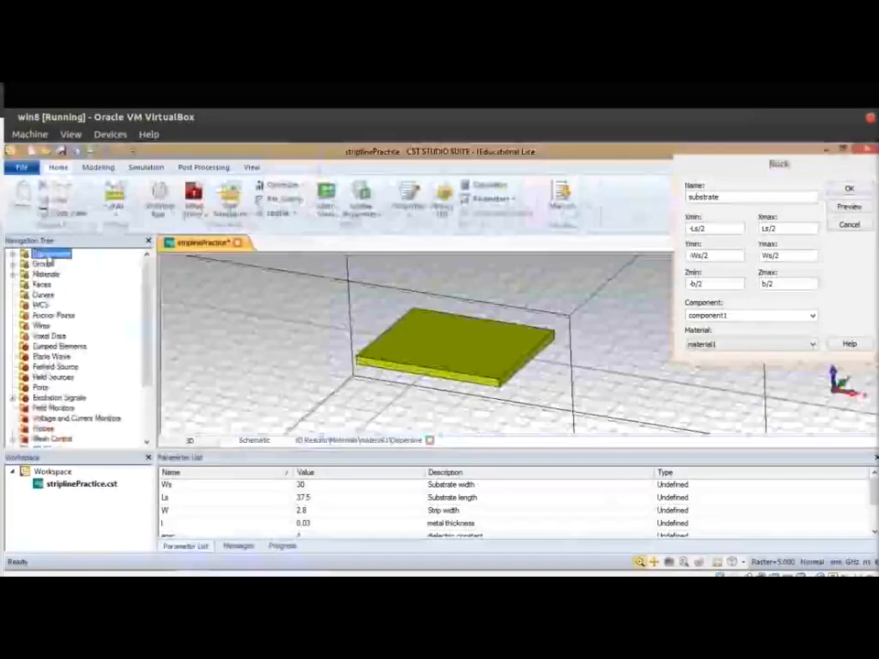
pyautogui.click(848, 206)
pyautogui.scroll(6, 461, 371)
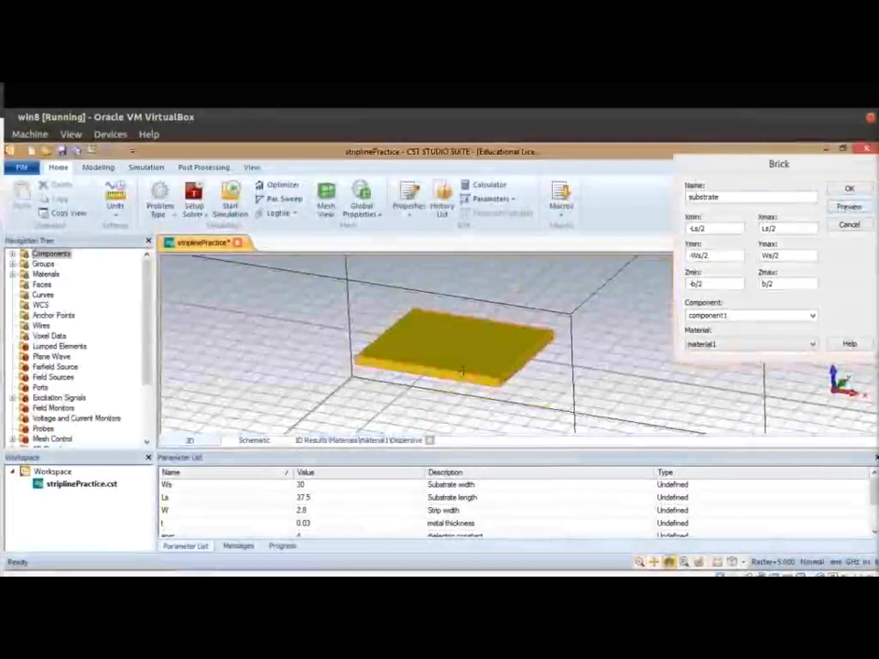
pyautogui.scroll(6, 461, 396)
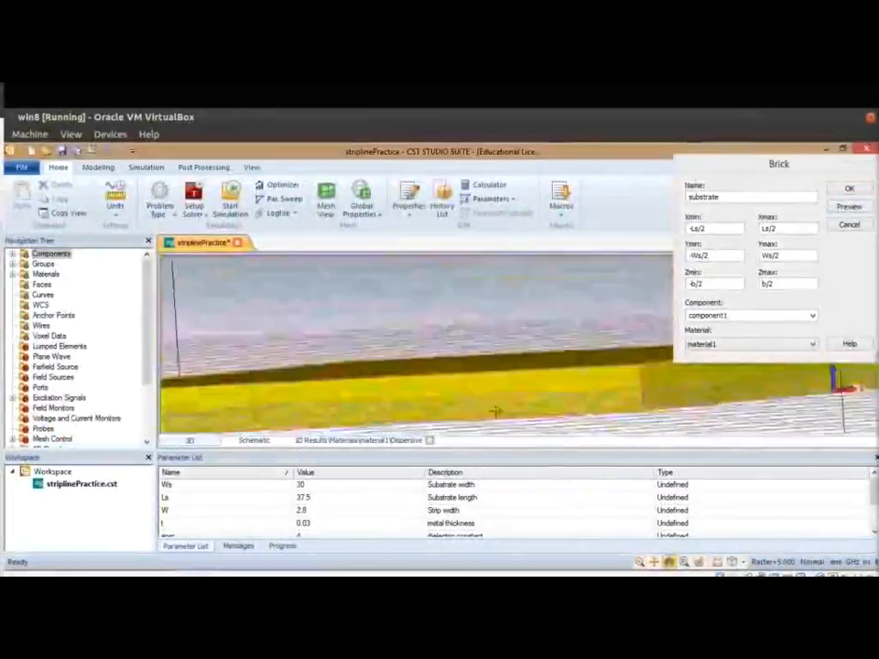
pyautogui.scroll(-3, 403, 306)
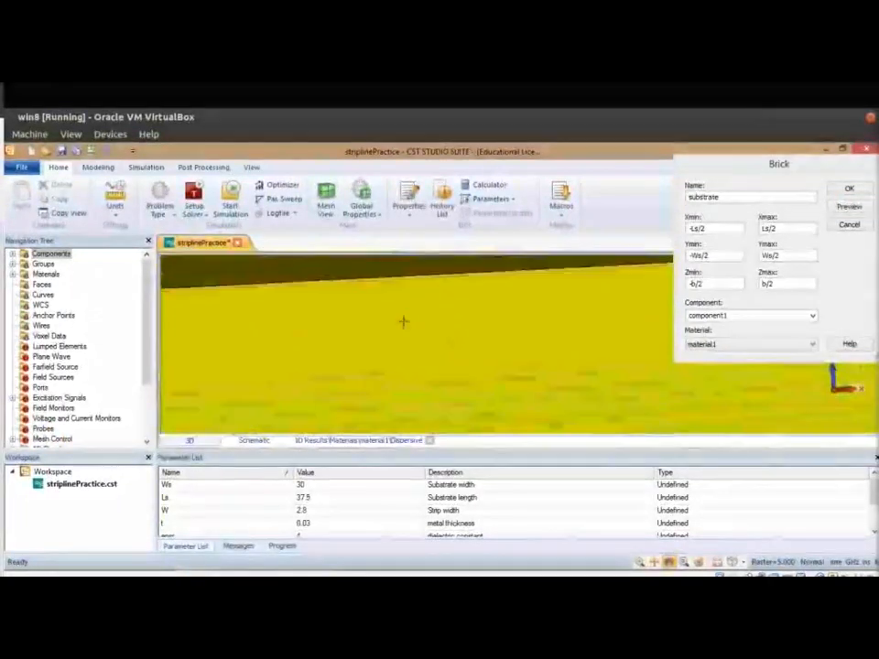
pyautogui.scroll(-6, 393, 302)
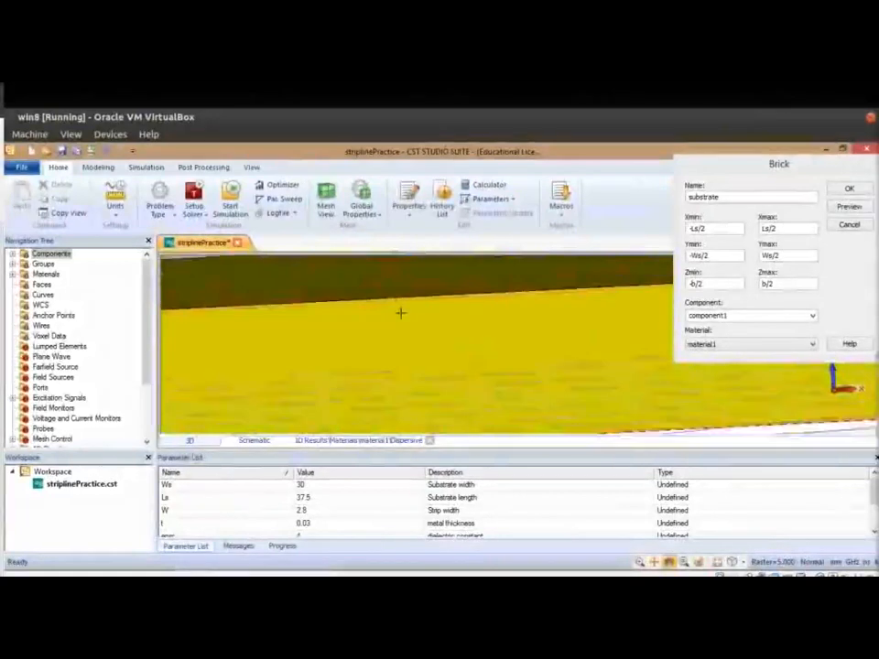
pyautogui.scroll(-8, 462, 348)
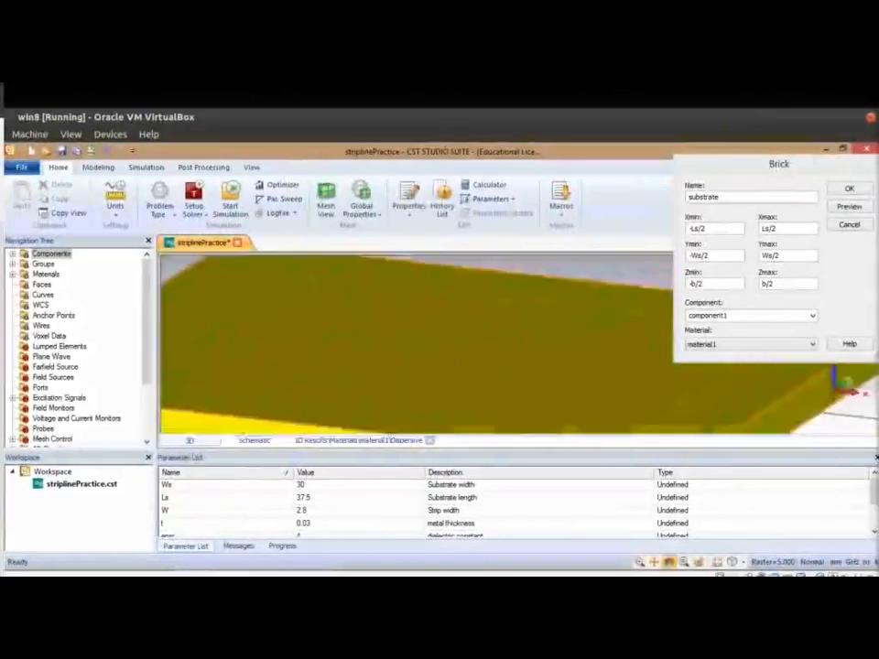
pyautogui.moveTo(453, 384); pyautogui.dragTo(512, 342)
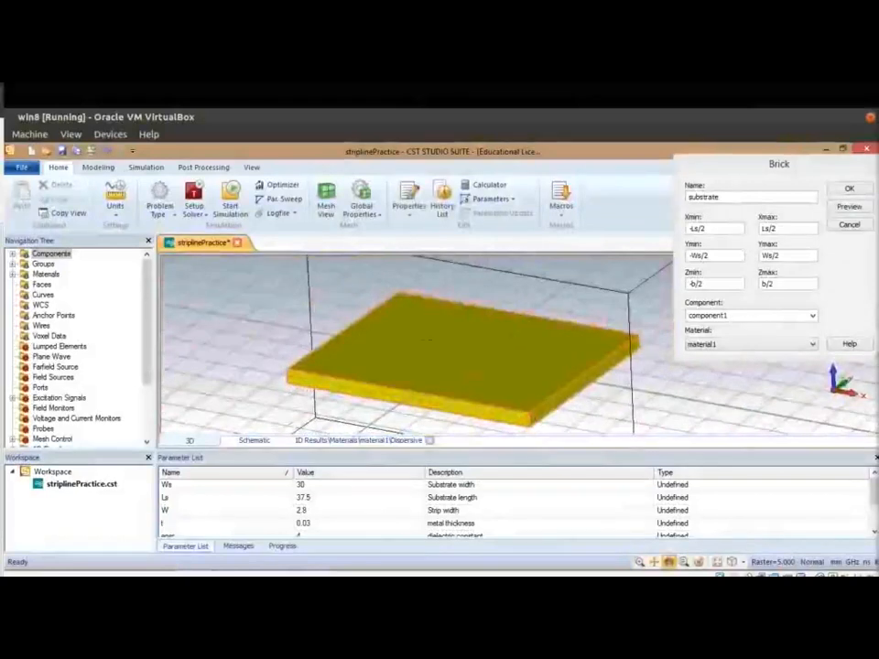
# Step: Create the substrate brick, resolve its intersection with Metal by inserting the highlighted shape, and inspect the layered block
pyautogui.click(848, 190)
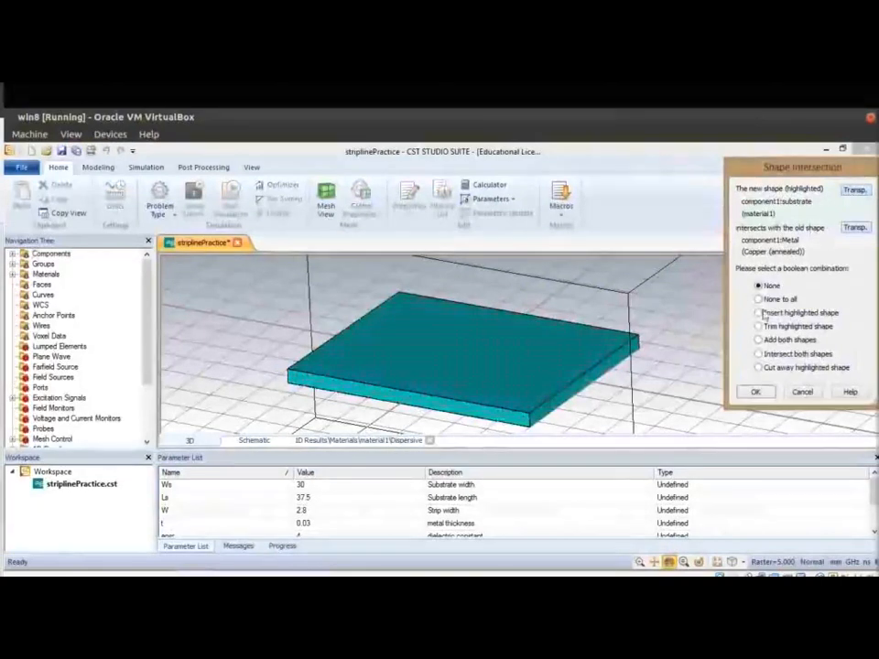
pyautogui.click(760, 313)
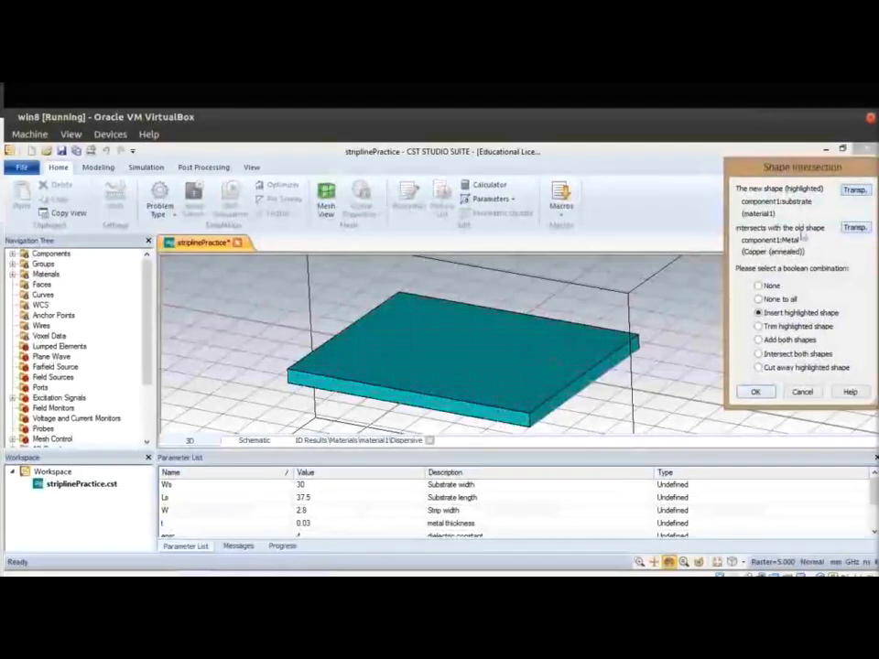
pyautogui.click(756, 392)
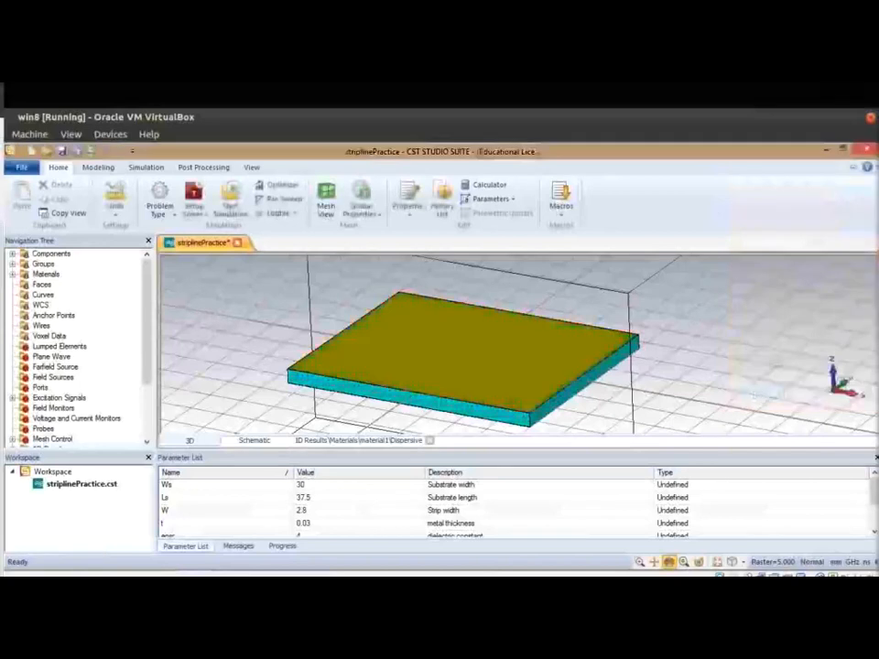
pyautogui.moveTo(567, 294); pyautogui.dragTo(384, 393)
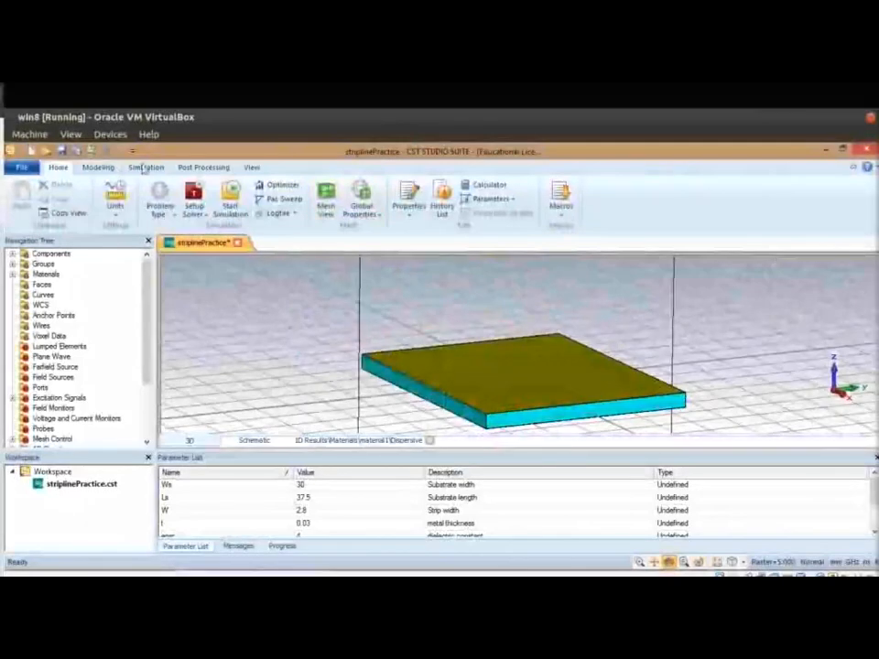
# Step: Start a new brick named strip and set its X range from -Ls/2 to Ls/2
pyautogui.click(98, 167)
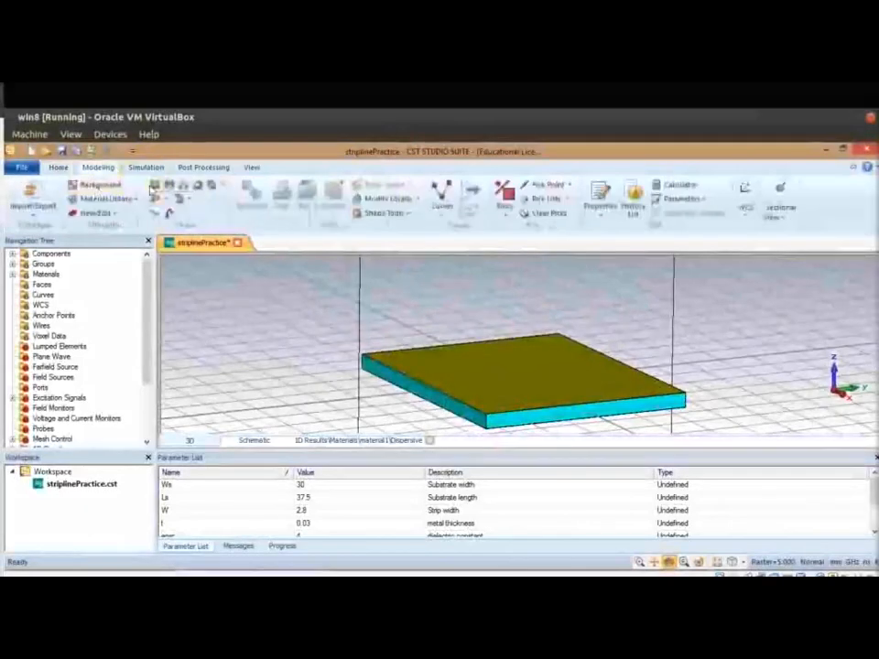
pyautogui.click(156, 185)
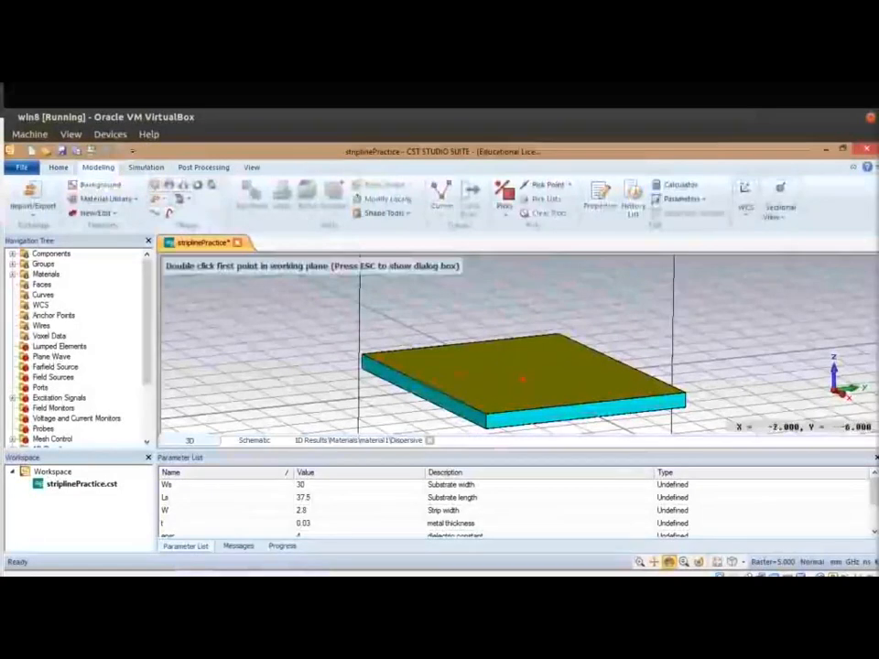
pyautogui.press('Escape')
pyautogui.write('str')
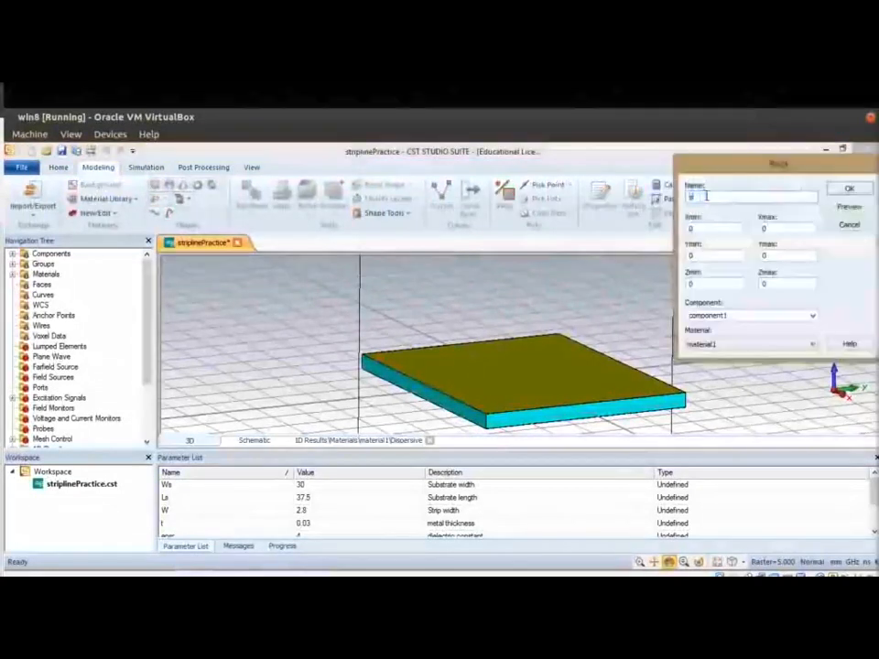
pyautogui.write('ip')
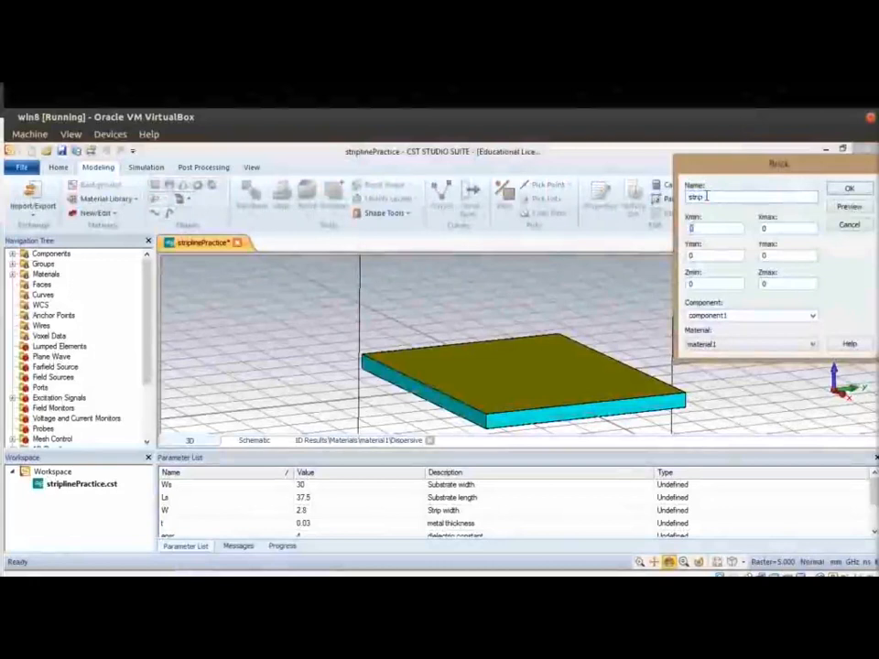
pyautogui.write('-')
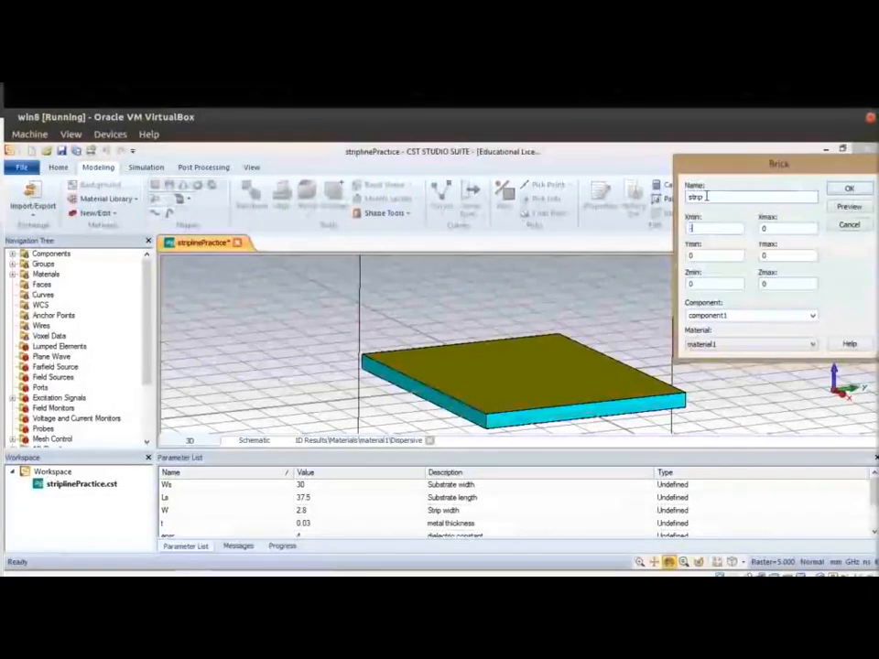
pyautogui.write('Ls/2')
pyautogui.press('Tab')
pyautogui.write('Ls/2')
pyautogui.press('Tab')
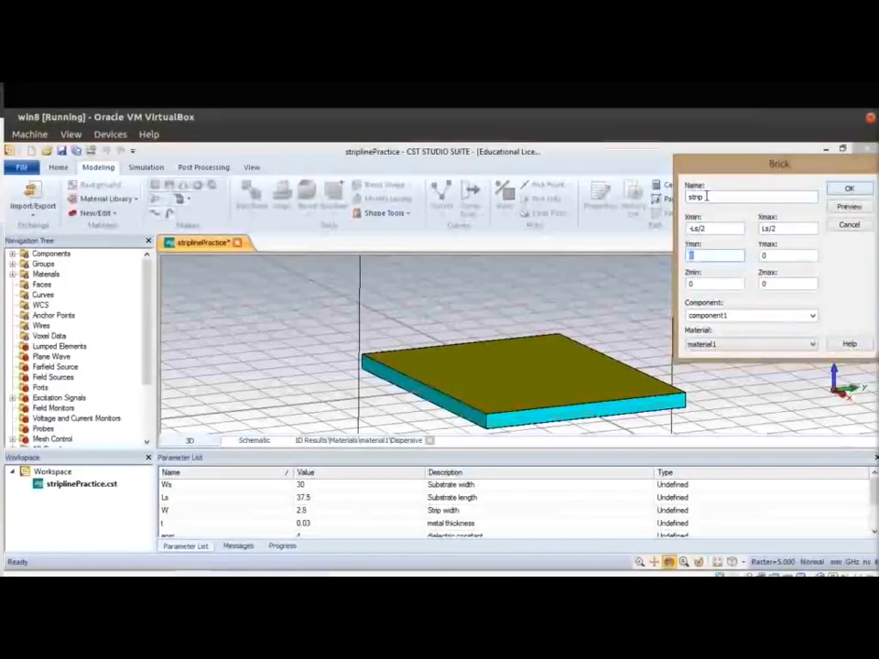
# Step: Set the strip brick's Y range from -W/2 to W/2 and its Z range from -t/2 to t/2
pyautogui.write('-W/2')
pyautogui.press('Tab')
pyautogui.write('W/2')
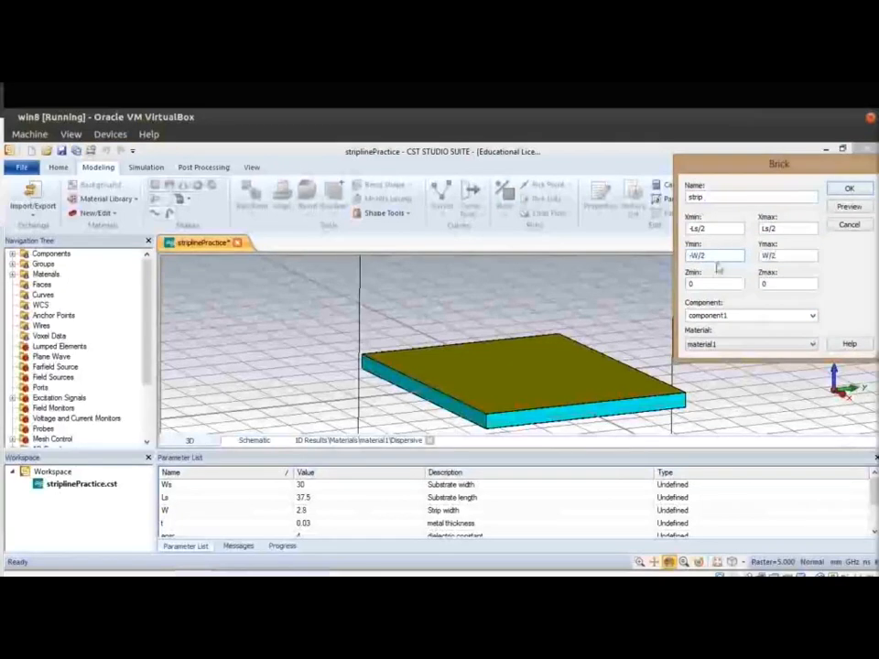
pyautogui.press('Tab')
pyautogui.write('-t/2')
pyautogui.press('Tab')
pyautogui.write('t/2')
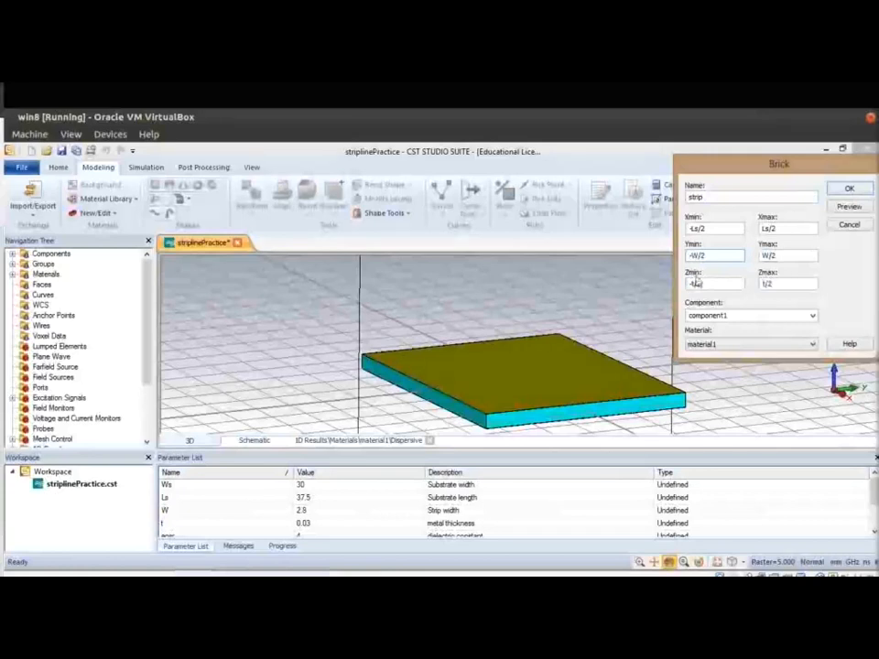
# Step: Assign Copper (annealed) to the strip, preview and create the brick, and inspect its end within the substrate's face
pyautogui.click(768, 346)
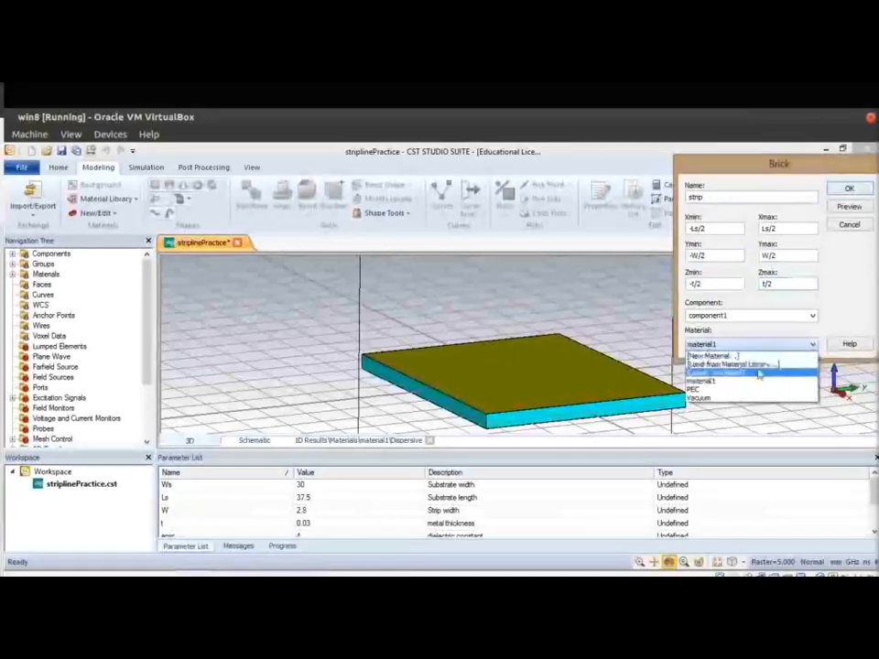
pyautogui.click(749, 373)
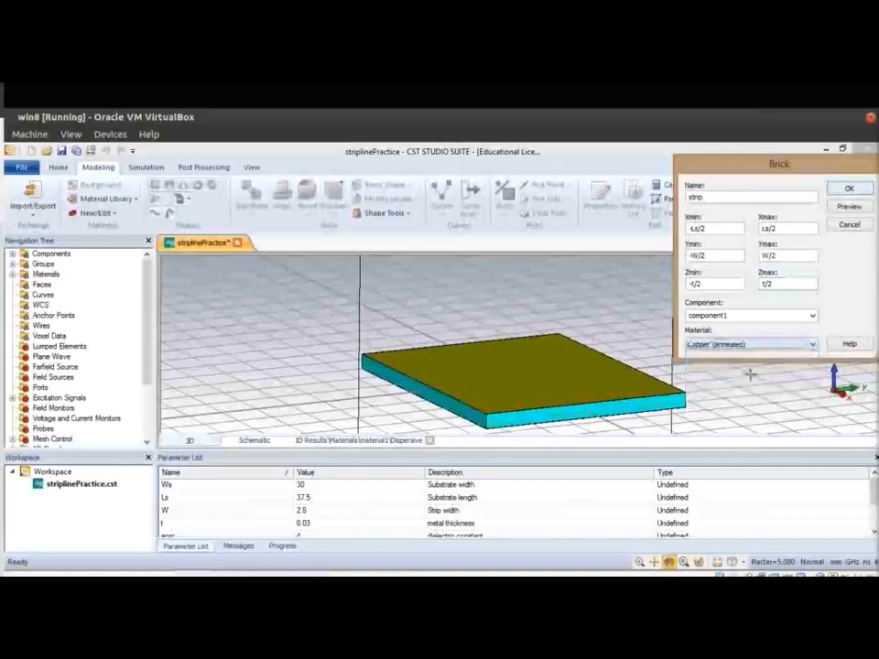
pyautogui.click(849, 208)
pyautogui.moveTo(621, 423); pyautogui.dragTo(452, 393)
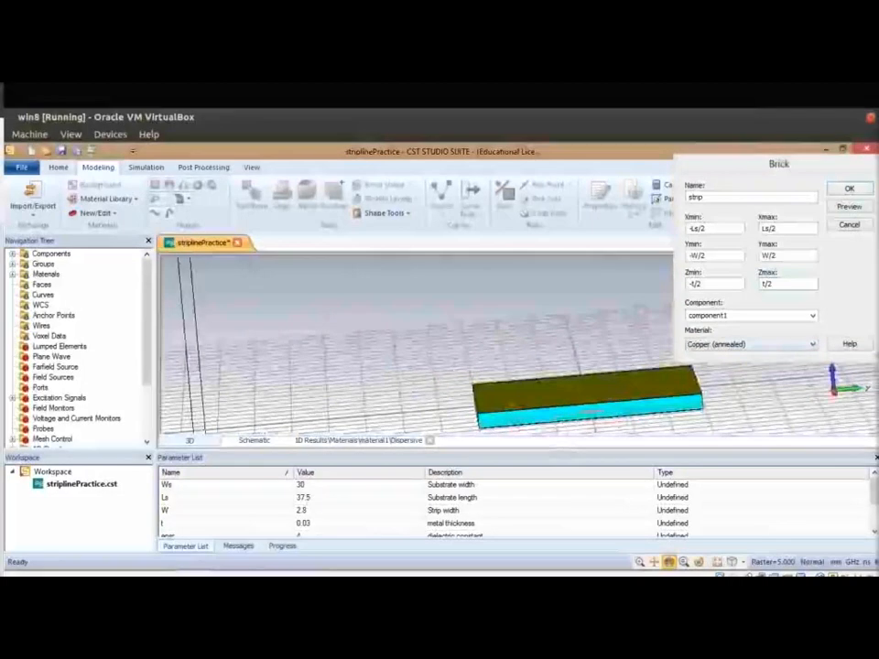
pyautogui.moveTo(590, 412); pyautogui.dragTo(225, 366)
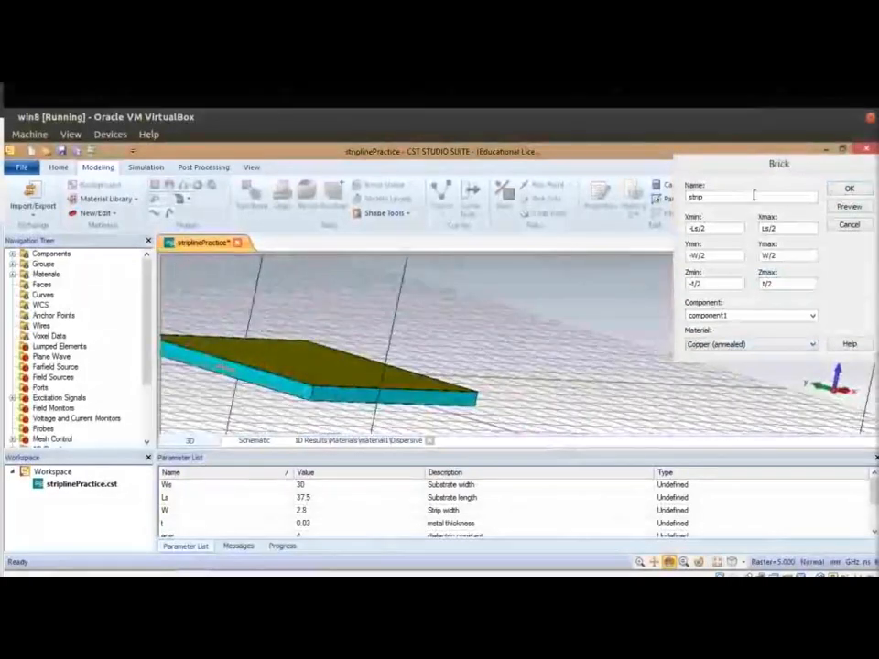
pyautogui.click(846, 190)
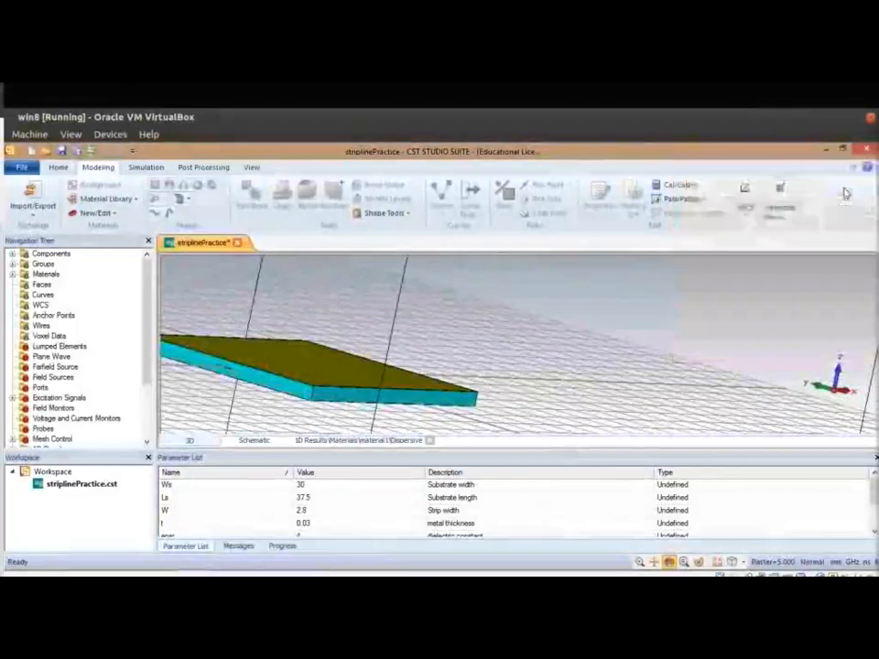
pyautogui.moveTo(209, 371); pyautogui.dragTo(416, 400)
pyautogui.scroll(6, 423, 385)
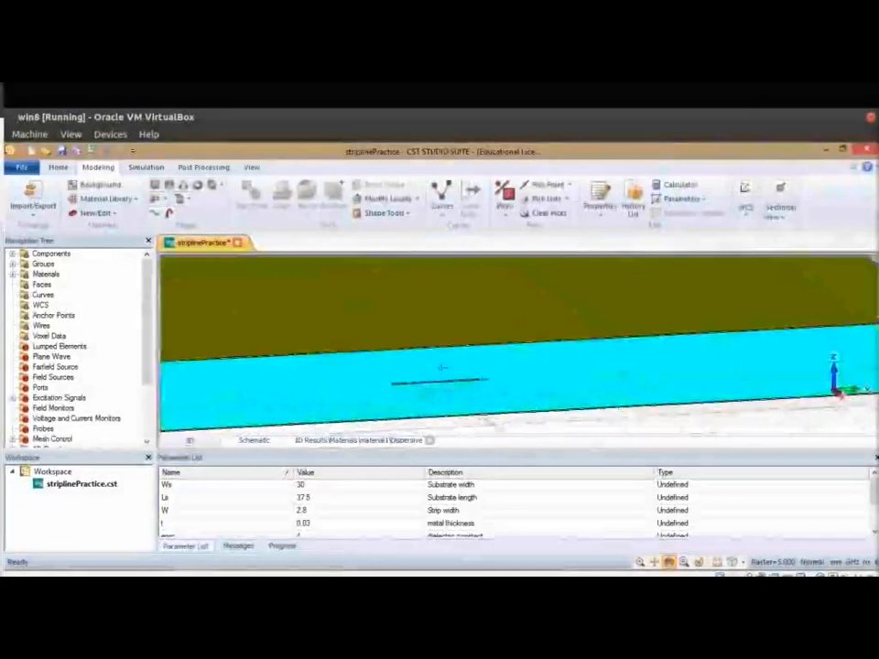
pyautogui.moveTo(429, 366); pyautogui.dragTo(350, 386)
pyautogui.scroll(-6, 454, 388)
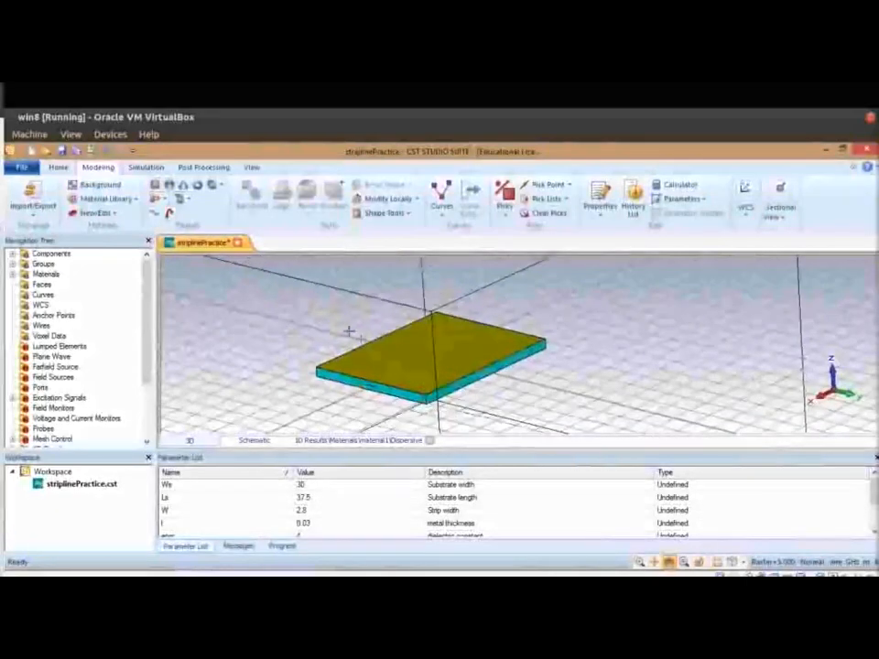
pyautogui.click(143, 169)
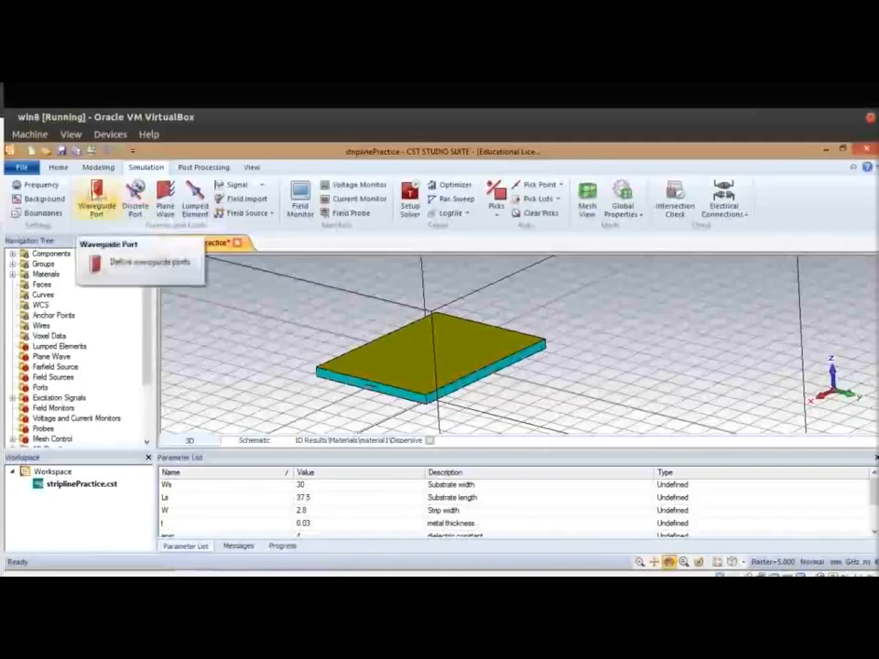
pyautogui.click(101, 198)
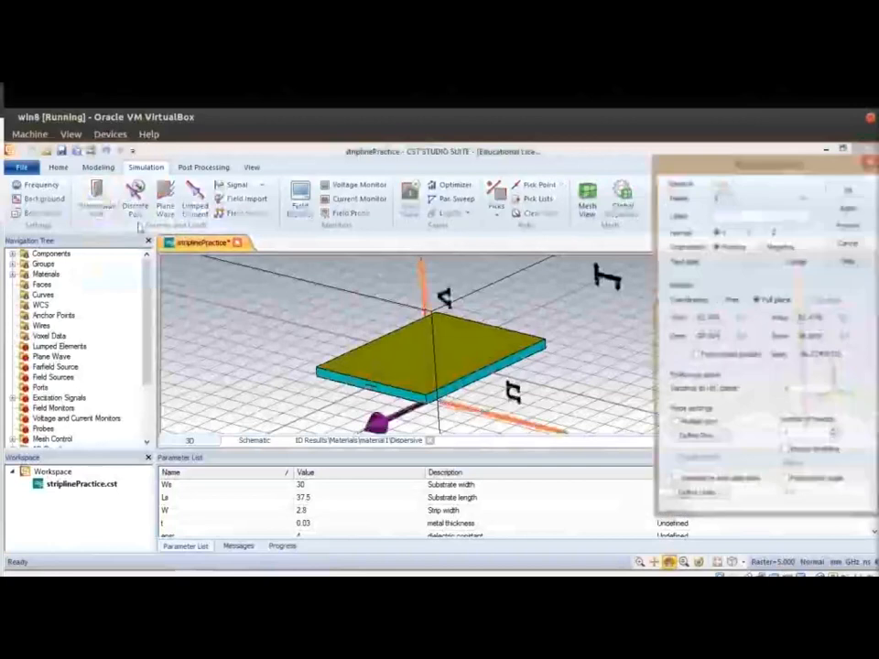
pyautogui.moveTo(400, 363); pyautogui.dragTo(448, 323)
pyautogui.moveTo(334, 374); pyautogui.dragTo(466, 368)
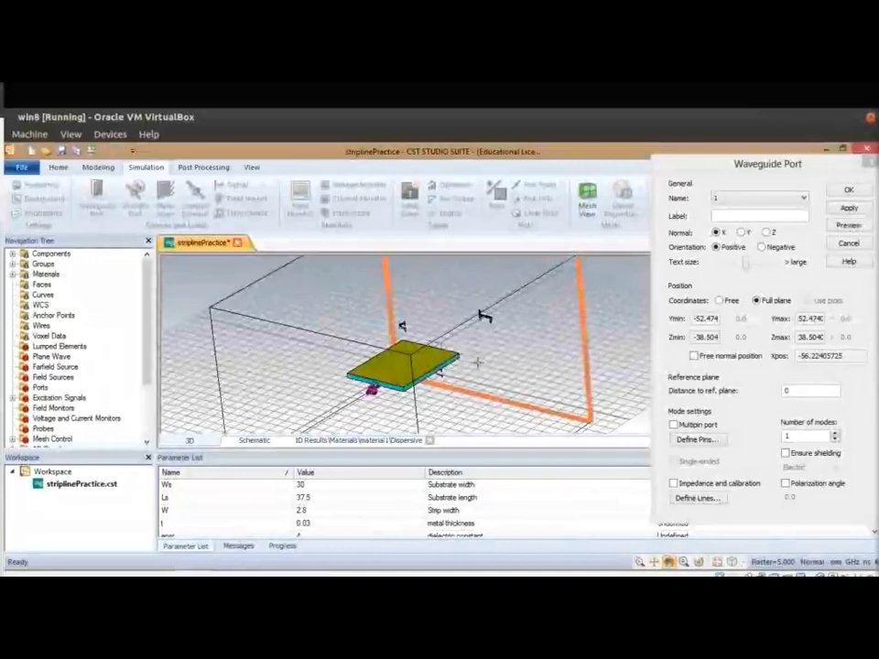
pyautogui.moveTo(477, 364); pyautogui.dragTo(530, 343)
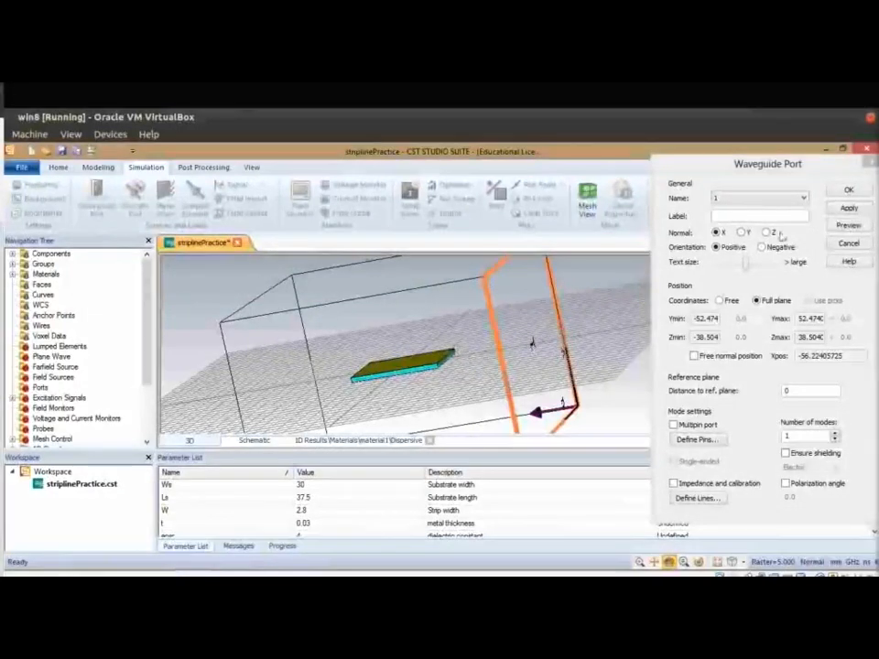
pyautogui.click(847, 245)
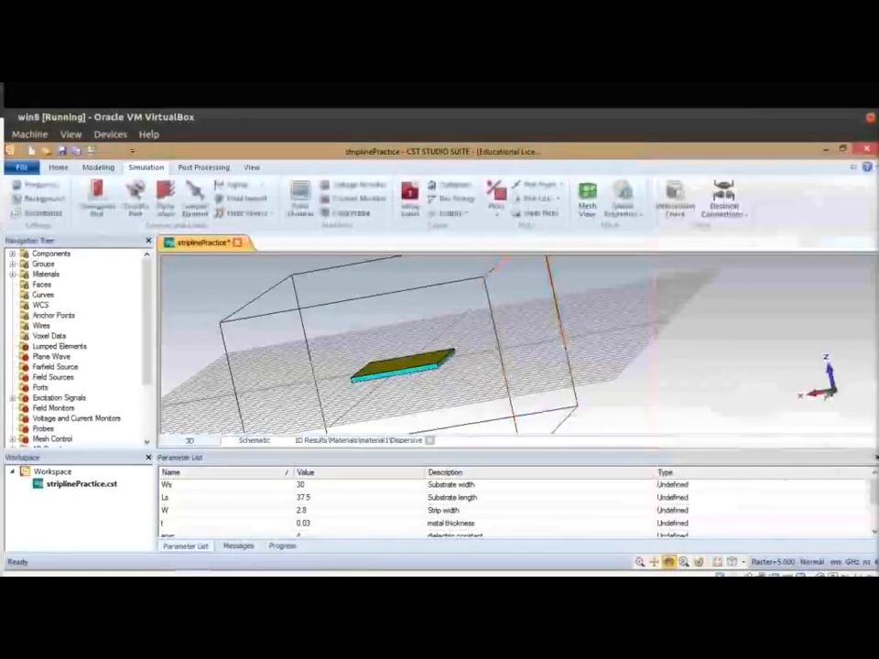
# Step: Set both the Xmin and Xmax boundary conditions to open
pyautogui.moveTo(339, 356); pyautogui.dragTo(460, 382)
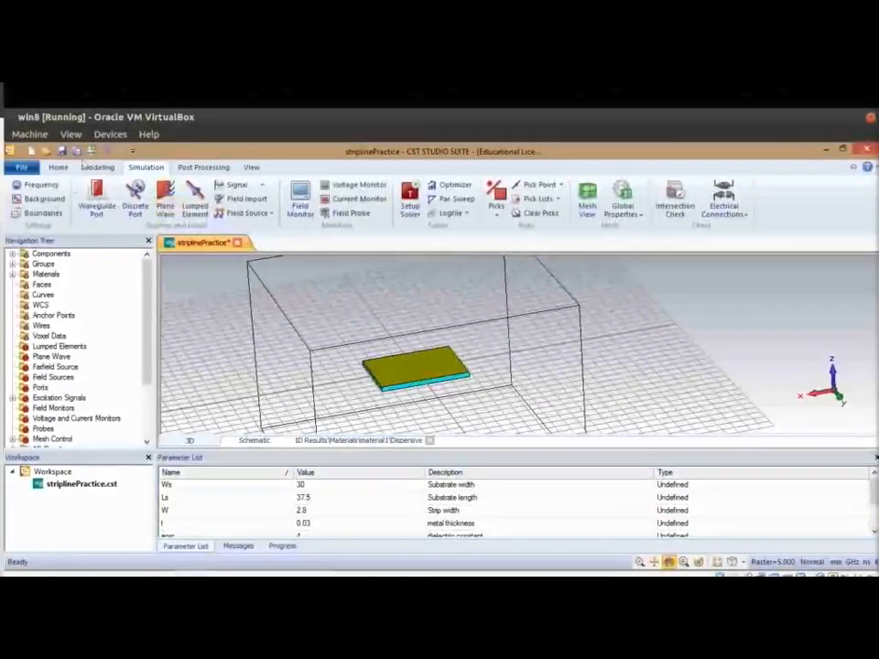
pyautogui.click(42, 213)
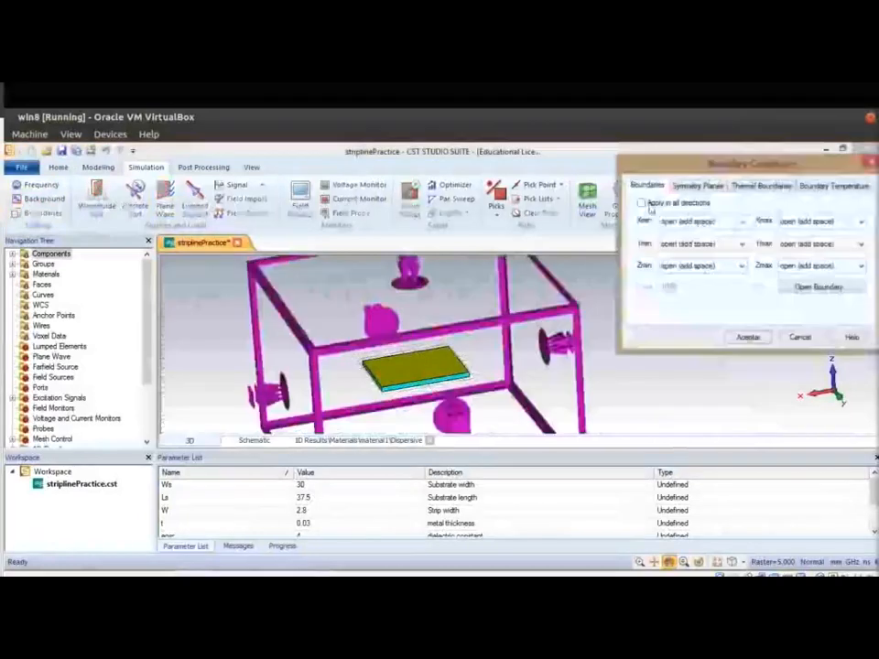
pyautogui.click(740, 222)
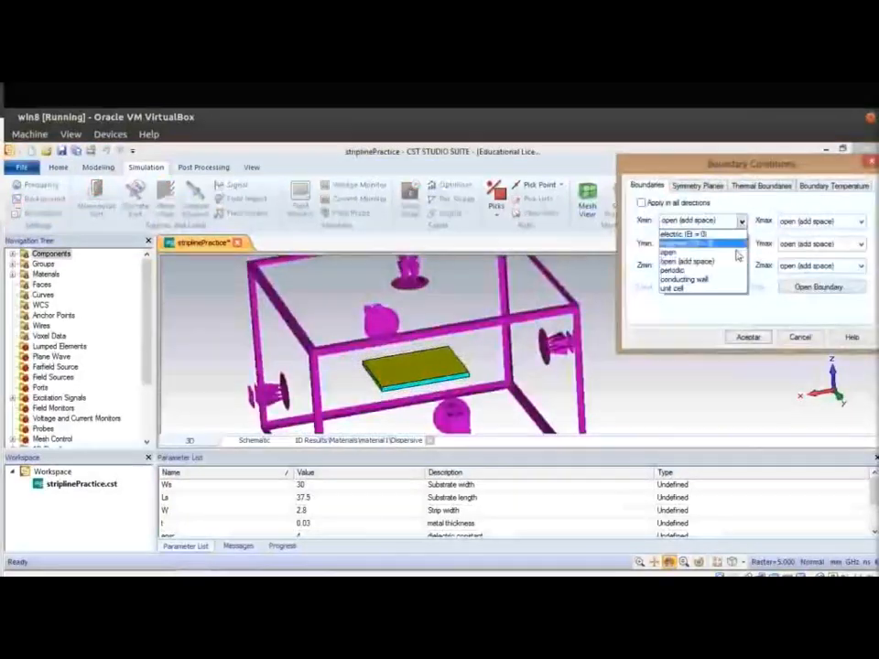
pyautogui.click(682, 253)
pyautogui.click(822, 222)
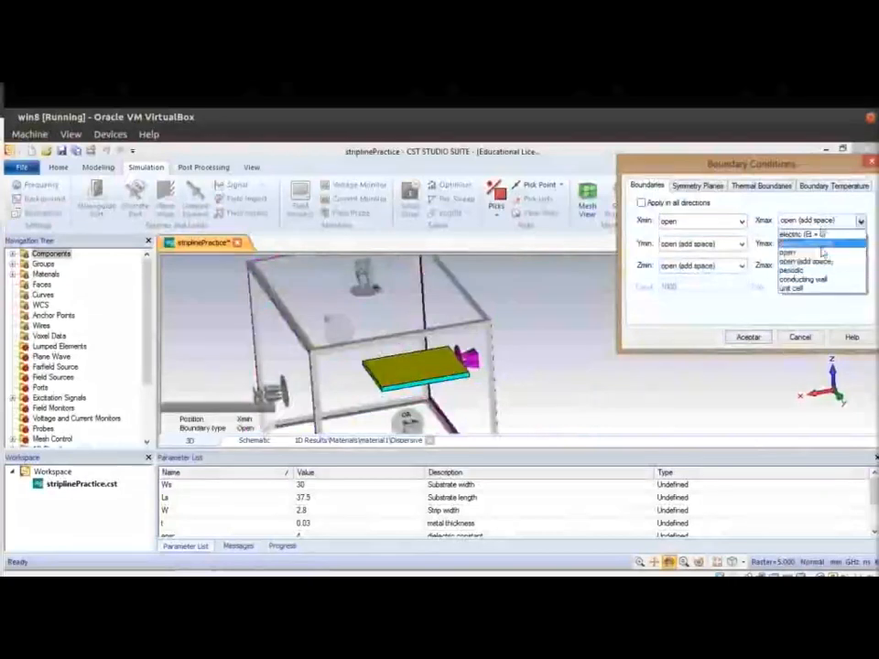
pyautogui.click(794, 253)
# Step: Examine how the boundary box meets the stripline's two X ends and accept the boundary conditions
pyautogui.moveTo(508, 375); pyautogui.dragTo(274, 284)
pyautogui.scroll(10, 412, 366)
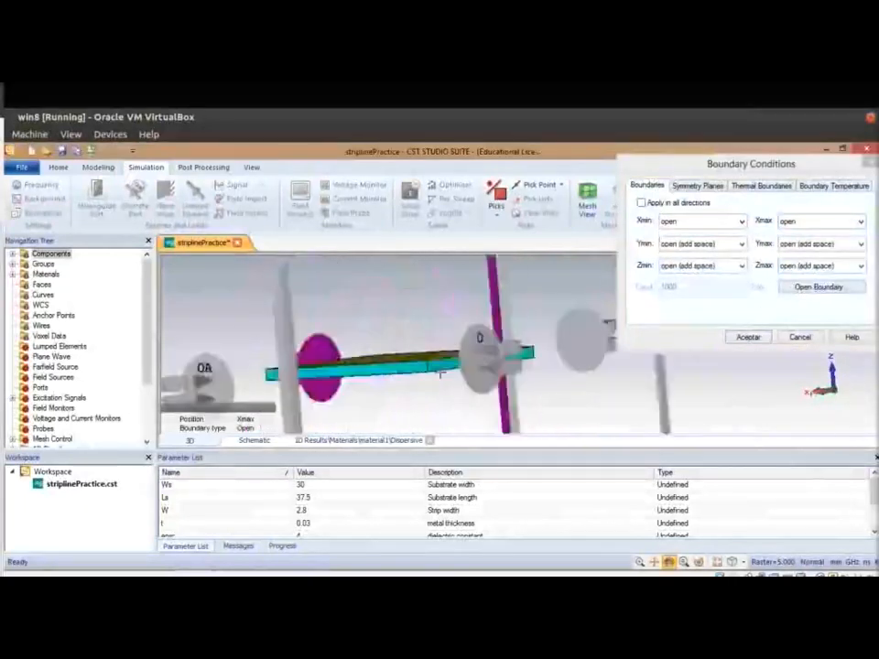
pyautogui.moveTo(388, 326); pyautogui.dragTo(321, 281)
pyautogui.scroll(-1, 451, 338)
pyautogui.scroll(-5, 451, 339)
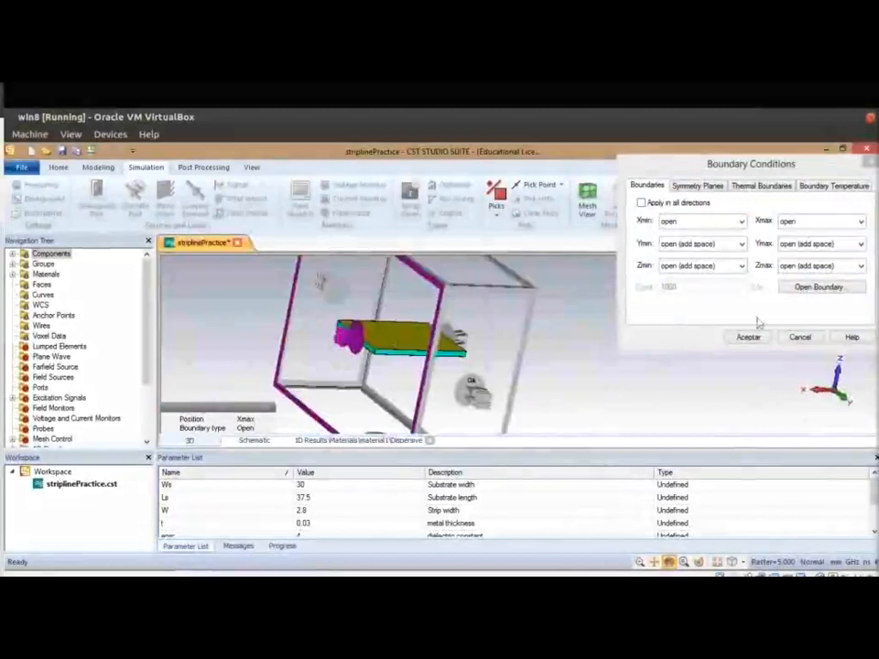
pyautogui.moveTo(458, 319); pyautogui.dragTo(389, 318)
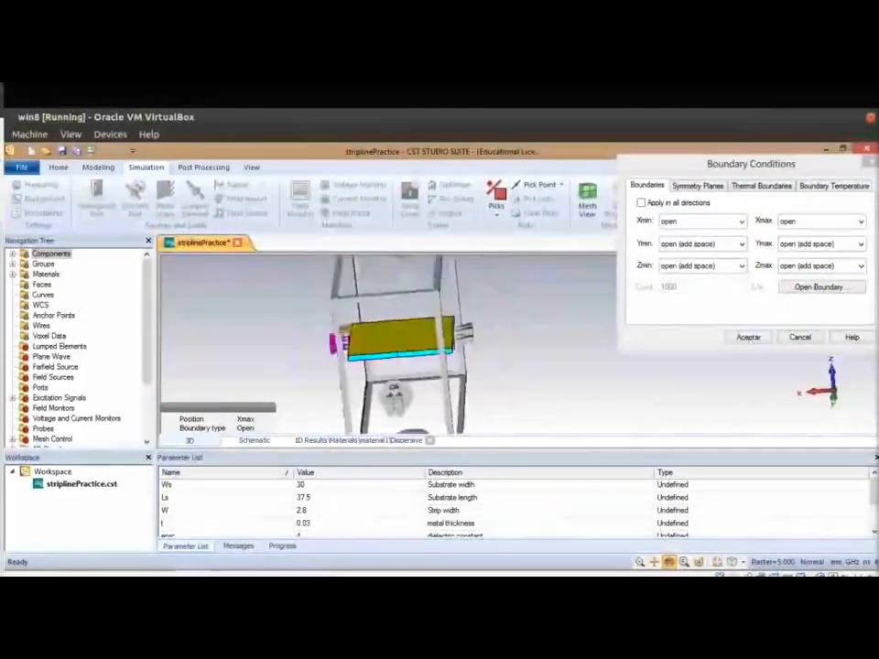
pyautogui.click(747, 337)
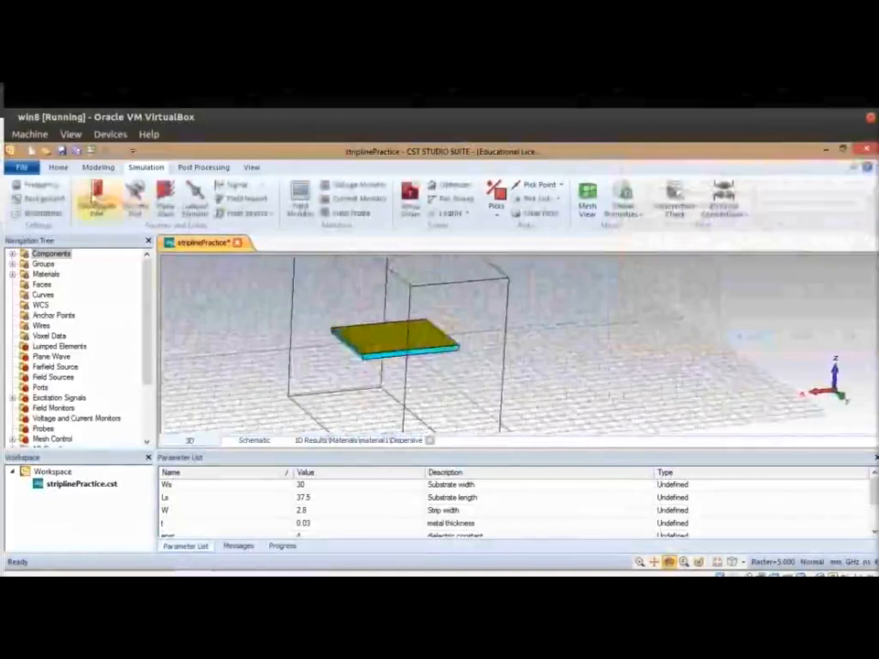
# Step: Start waveguide port 1 with its normal along positive X and examine the port plane at the strip's end face
pyautogui.click(96, 196)
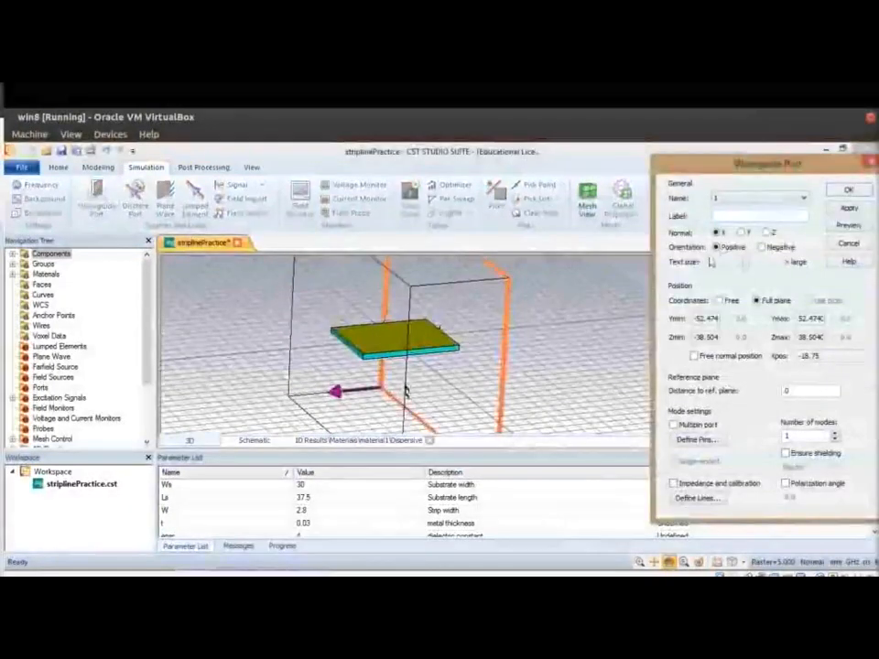
pyautogui.moveTo(406, 391); pyautogui.dragTo(389, 365)
pyautogui.scroll(8, 386, 367)
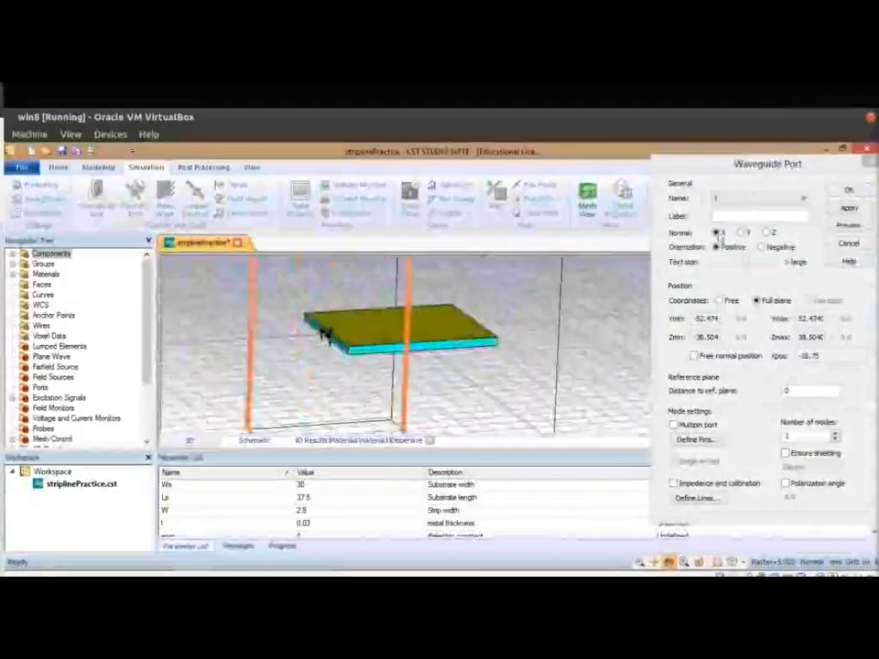
pyautogui.moveTo(412, 359); pyautogui.dragTo(226, 357)
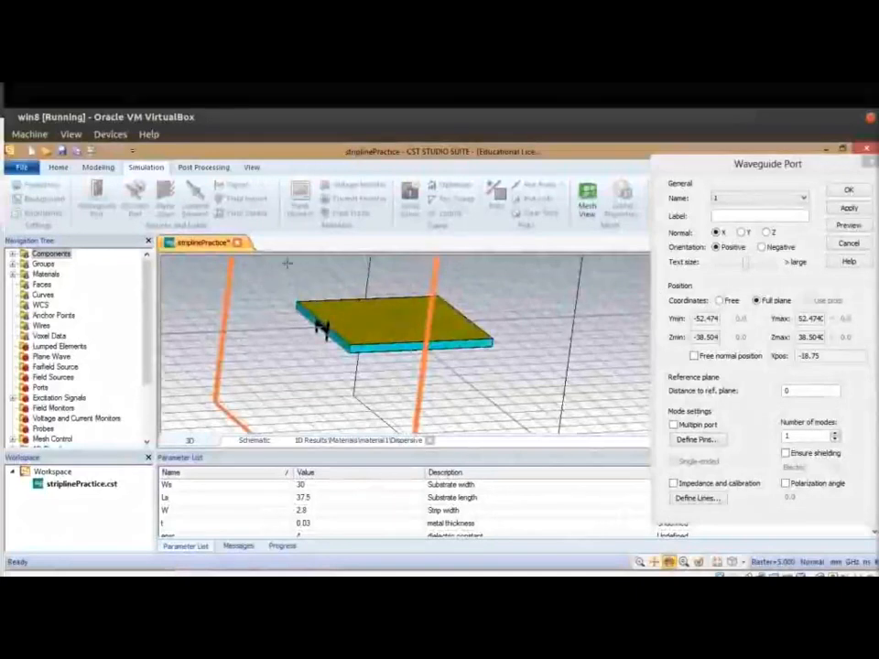
pyautogui.moveTo(283, 261); pyautogui.dragTo(450, 357)
pyautogui.scroll(5, 450, 357)
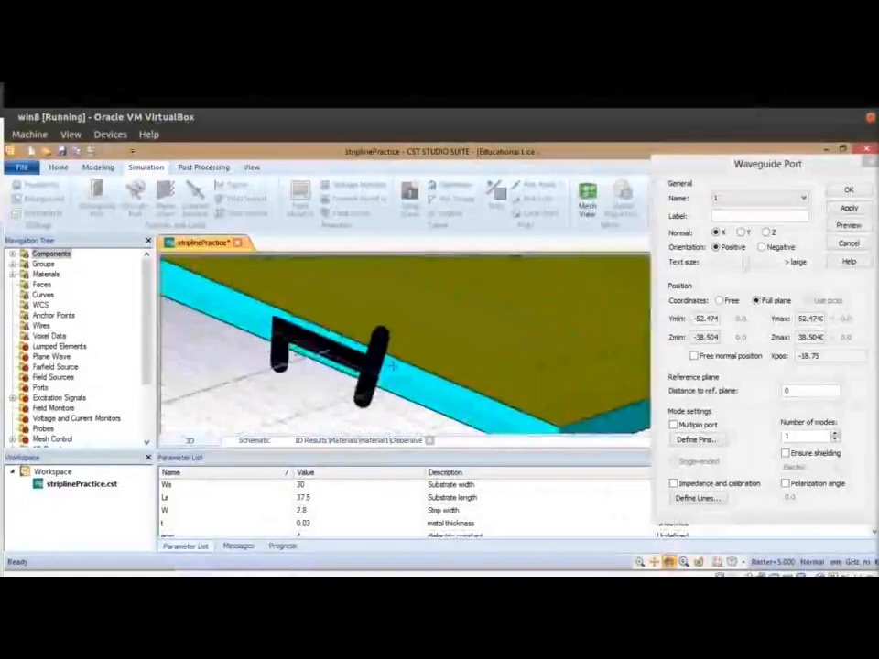
pyautogui.scroll(-5, 259, 326)
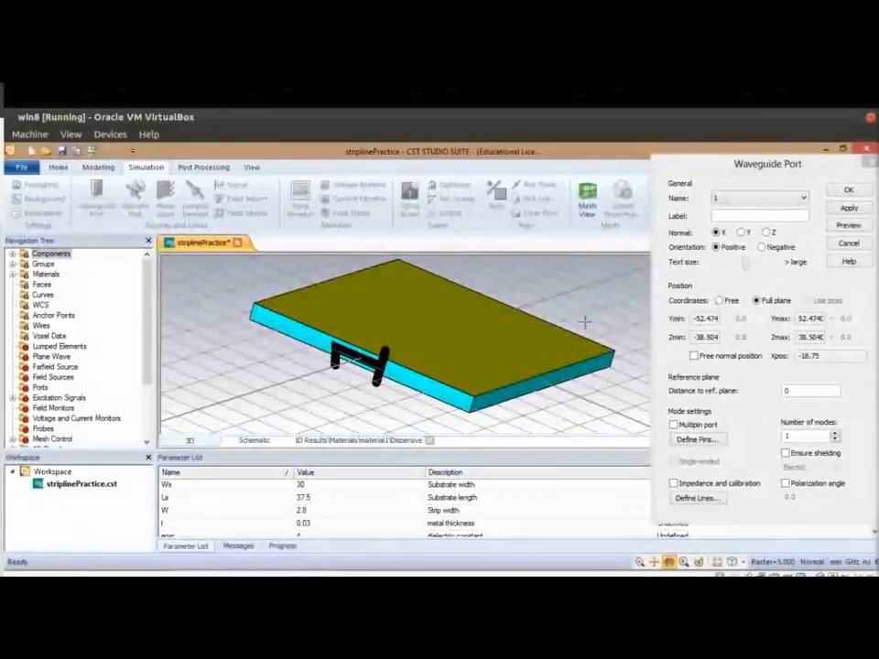
# Step: Switch the port to free coordinates and set its Y range from -Ws/2 to Ws/2
pyautogui.click(720, 302)
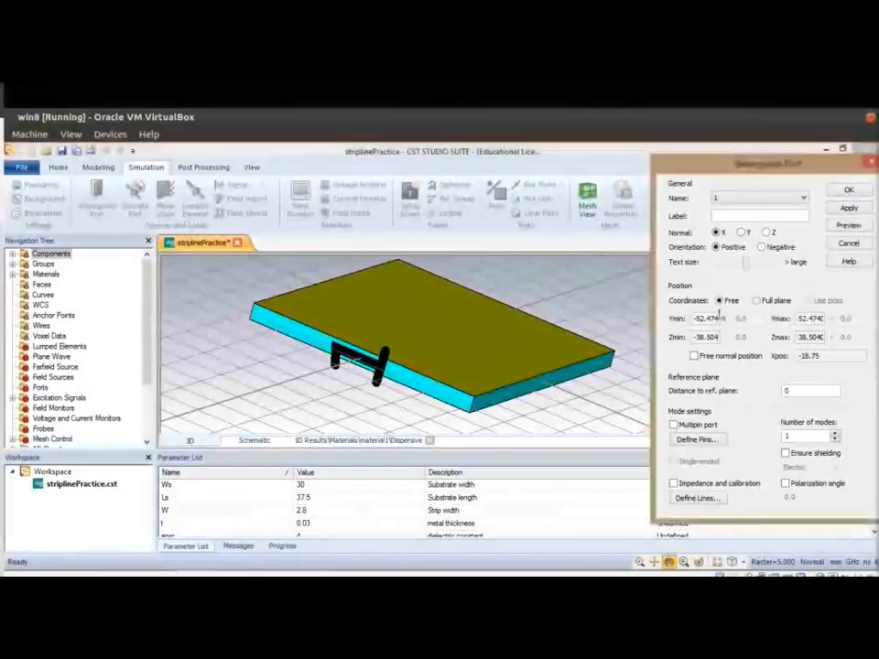
pyautogui.doubleClick(700, 318)
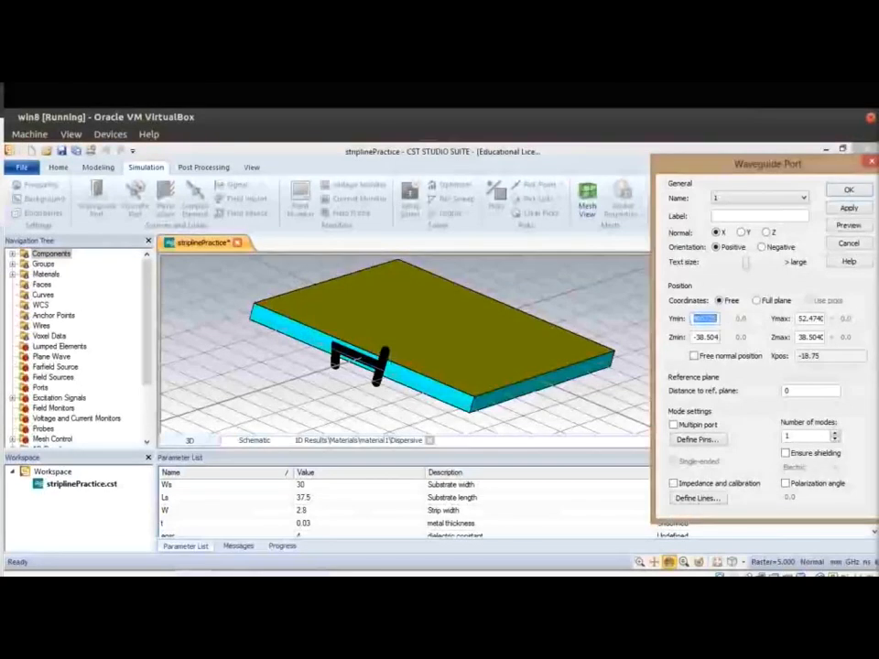
pyautogui.write('-W/2')
pyautogui.press('Left')
pyautogui.press('Left')
pyautogui.write('s')
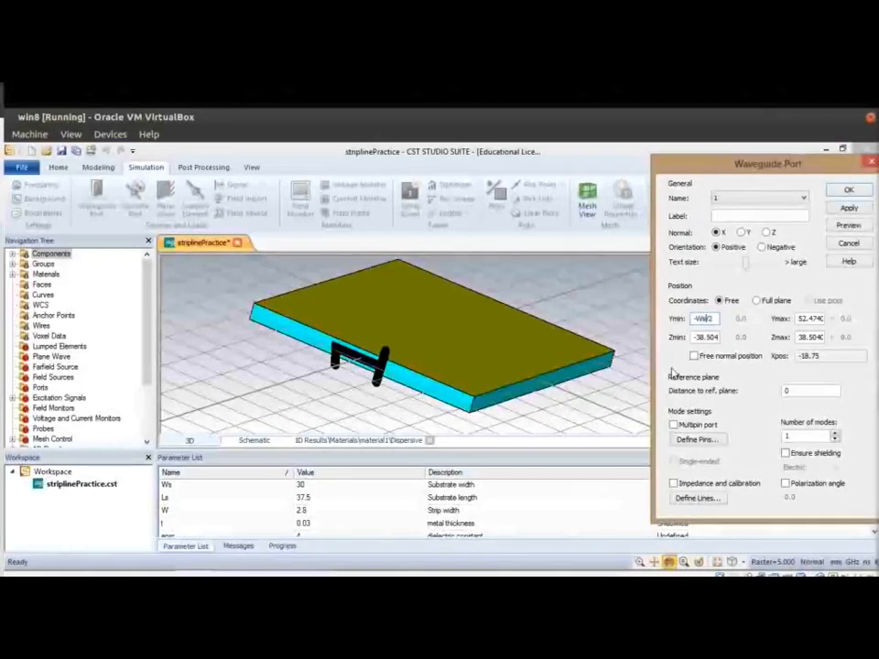
pyautogui.press('Tab')
pyautogui.write('Ws')
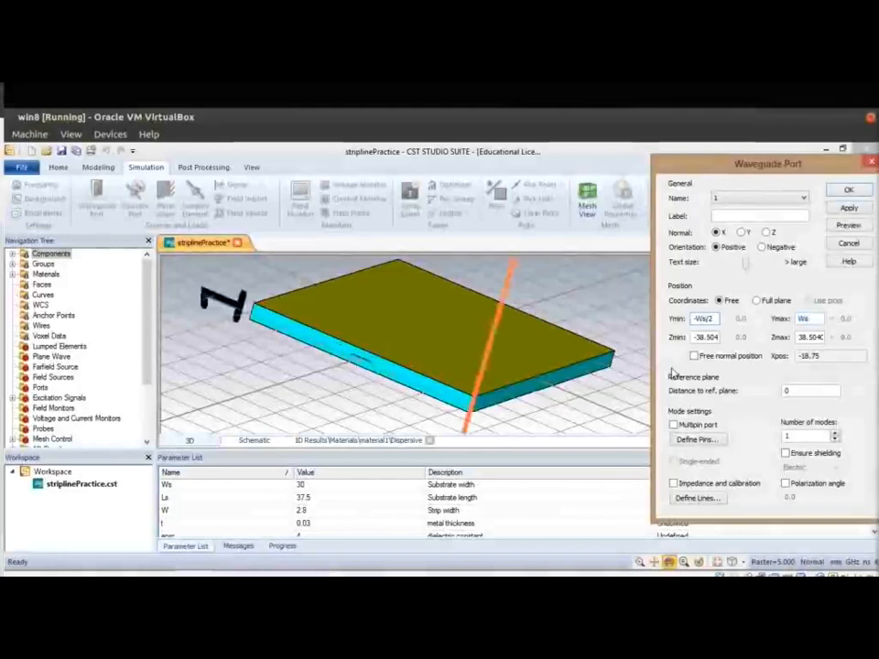
pyautogui.write('/2')
# Step: Set port 1's Z range from -b/2-t to b/2+t so it covers the substrate and both metal planes
pyautogui.press('Tab')
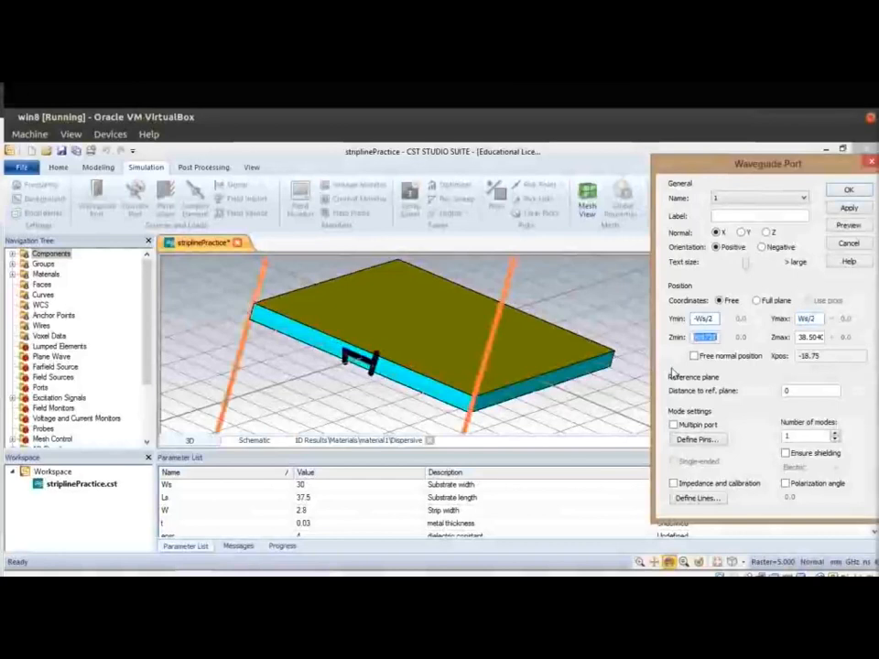
pyautogui.write('-b/2-t')
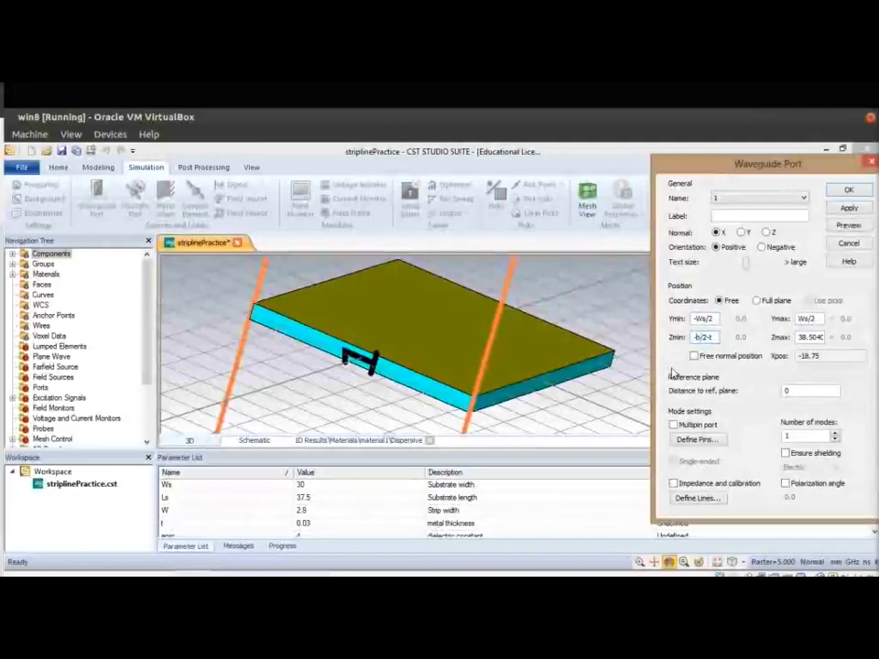
pyautogui.press('Tab')
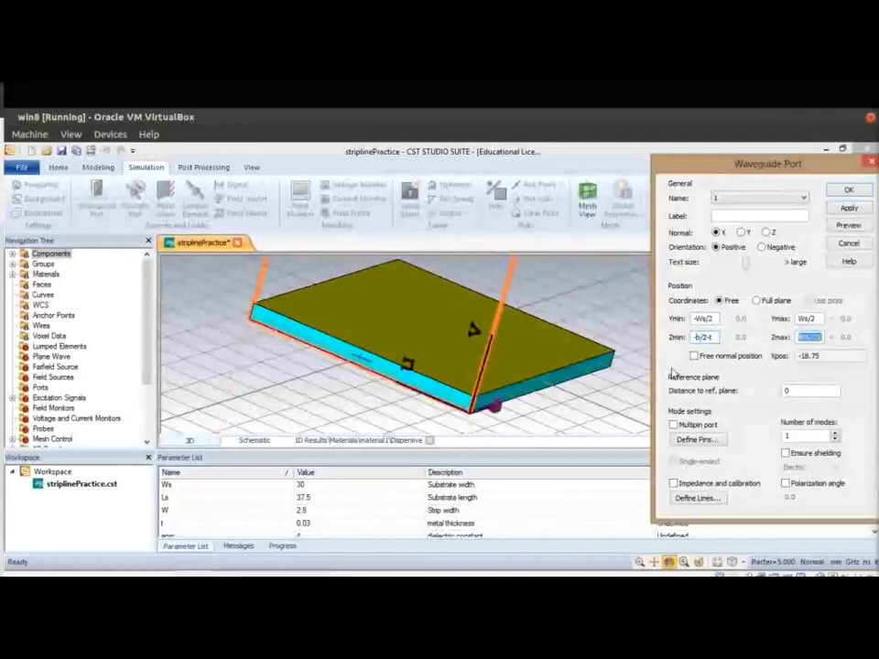
pyautogui.write('b/2')
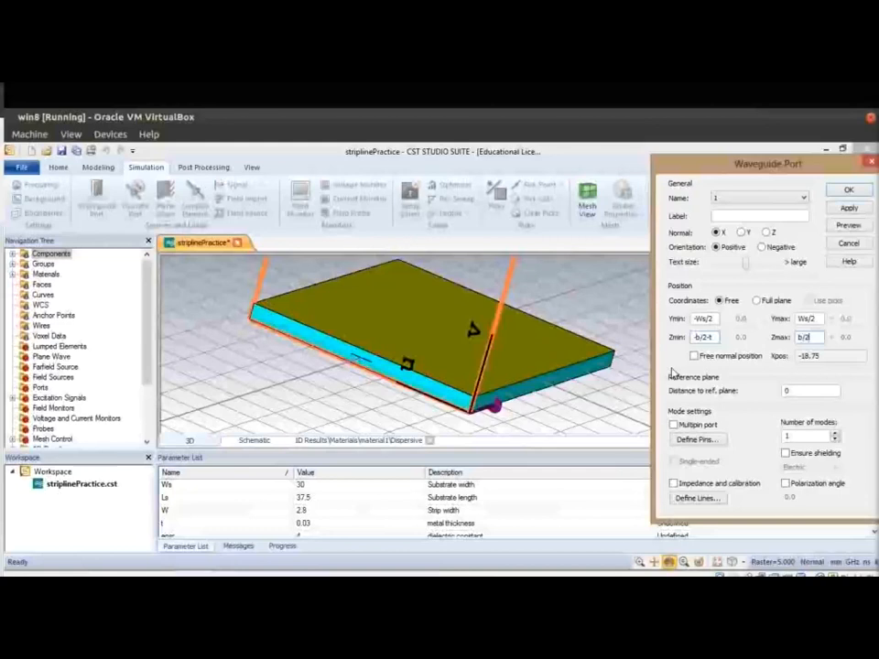
pyautogui.write('+t')
pyautogui.click(804, 319)
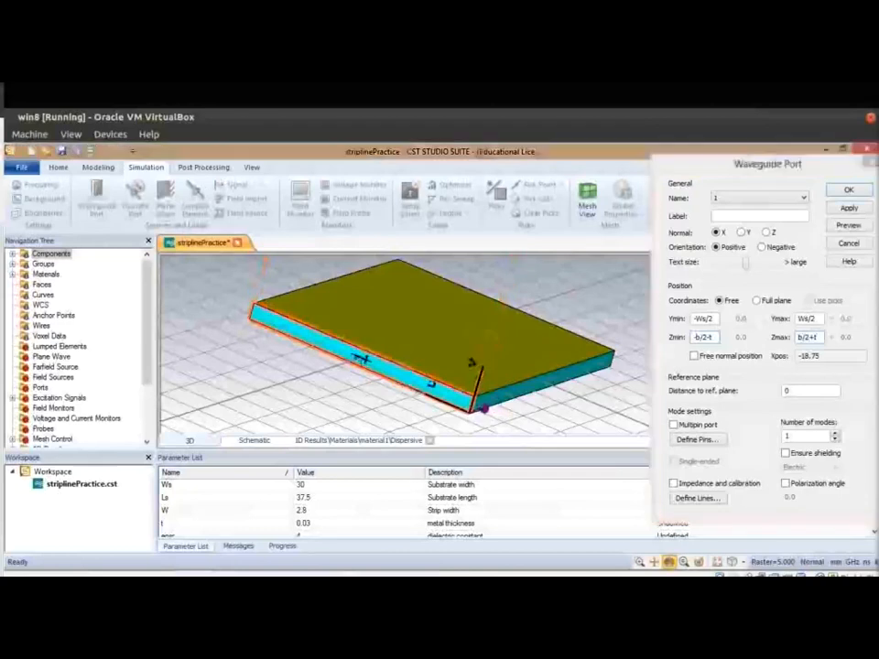
# Step: Examine the port 1 outline against the substrate, strip and metal planes at the stripline's end face
pyautogui.scroll(8, 379, 343)
pyautogui.scroll(2, 549, 331)
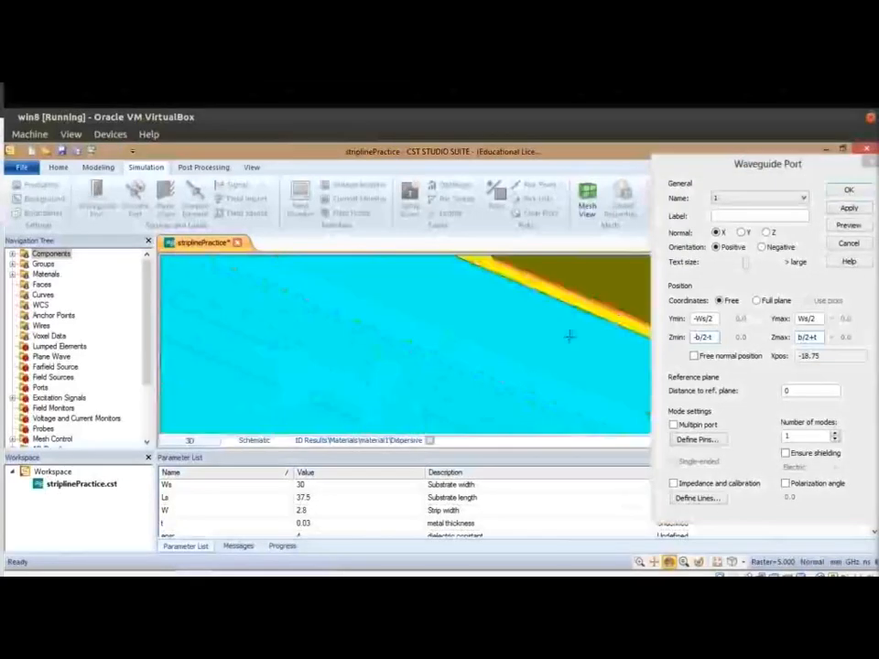
pyautogui.scroll(-3, 545, 334)
pyautogui.scroll(-5, 546, 334)
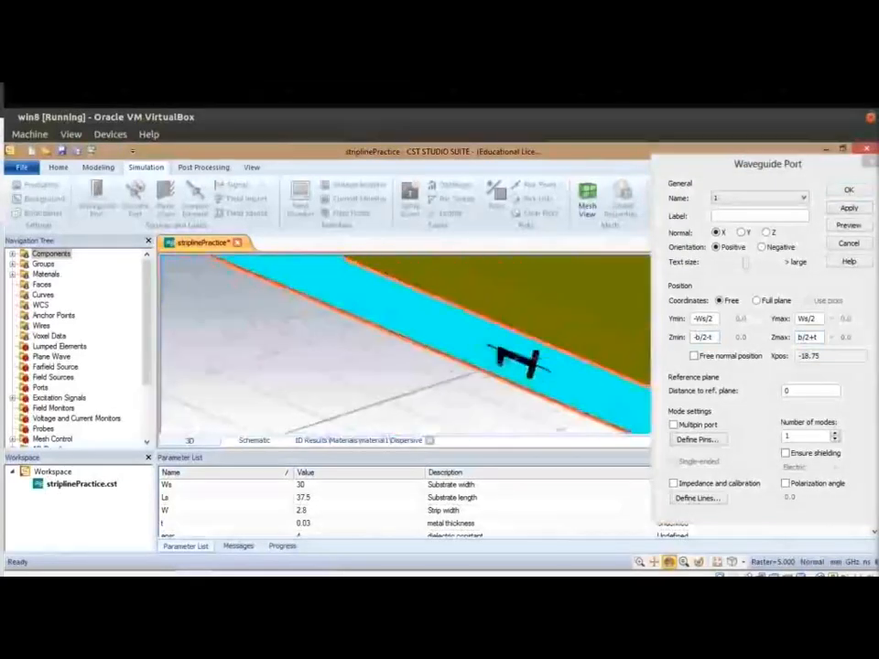
pyautogui.moveTo(533, 363); pyautogui.dragTo(360, 350, button='middle')
pyautogui.scroll(-4, 362, 350)
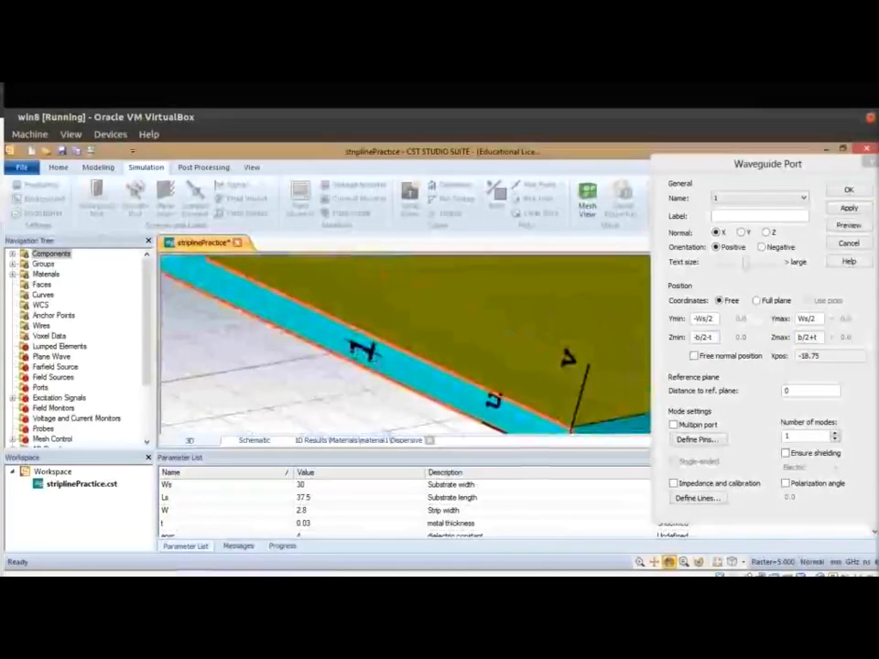
pyautogui.moveTo(362, 351); pyautogui.dragTo(334, 366)
pyautogui.scroll(5, 334, 366)
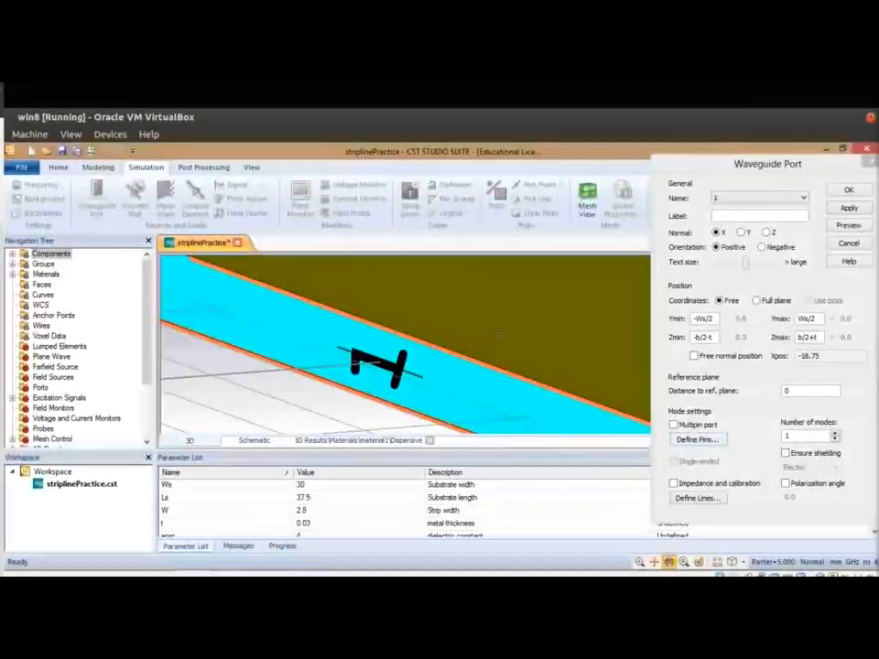
# Step: Make port 1 a multipin port and examine the two ground planes and the centre strip on its face
pyautogui.click(674, 425)
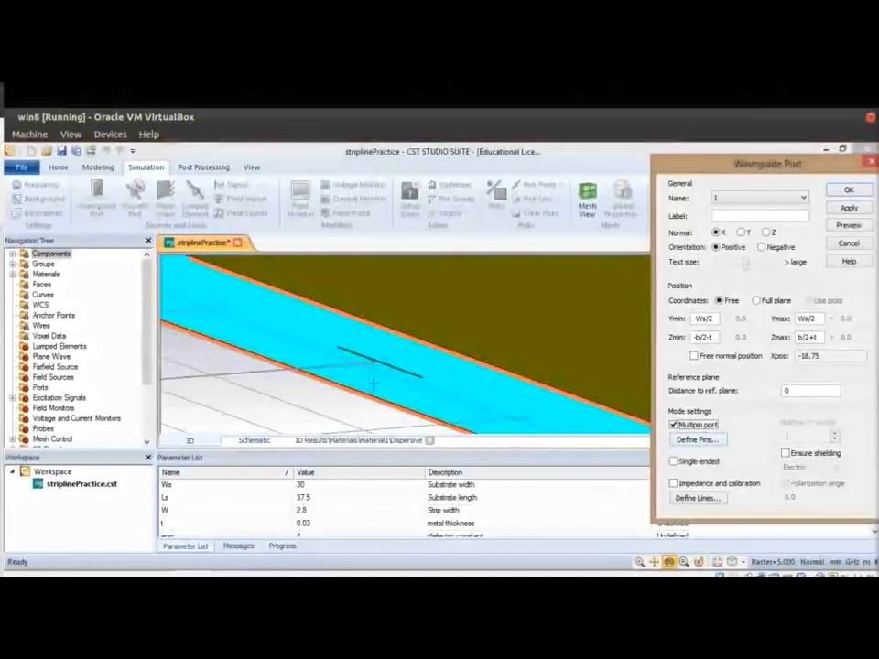
pyautogui.click(394, 331)
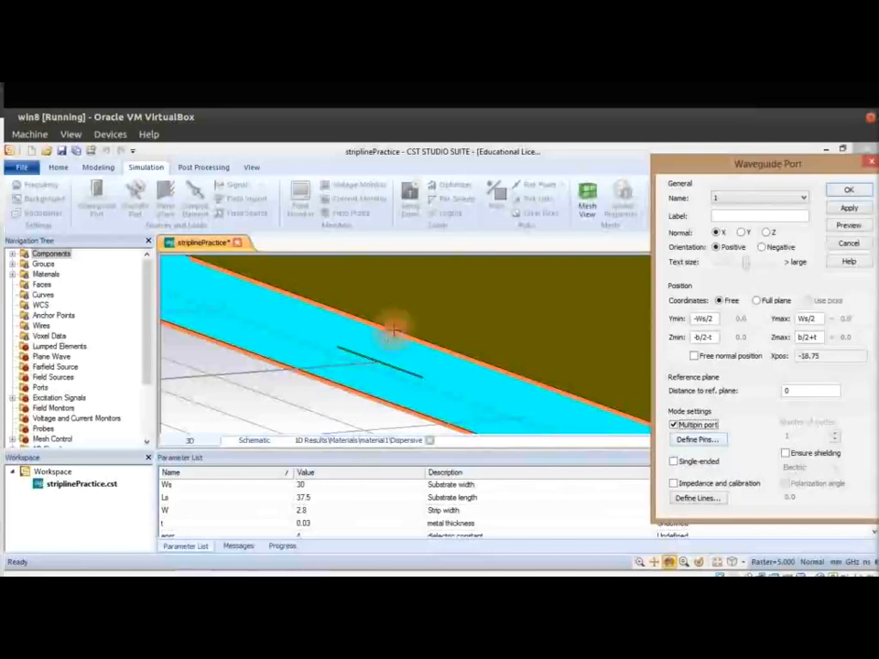
pyautogui.click(364, 396)
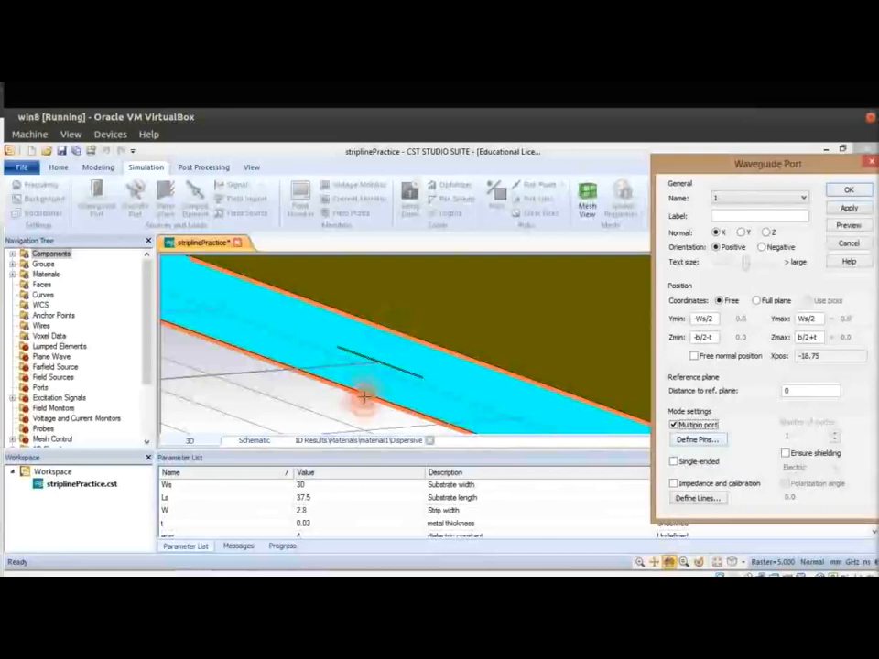
pyautogui.click(393, 326)
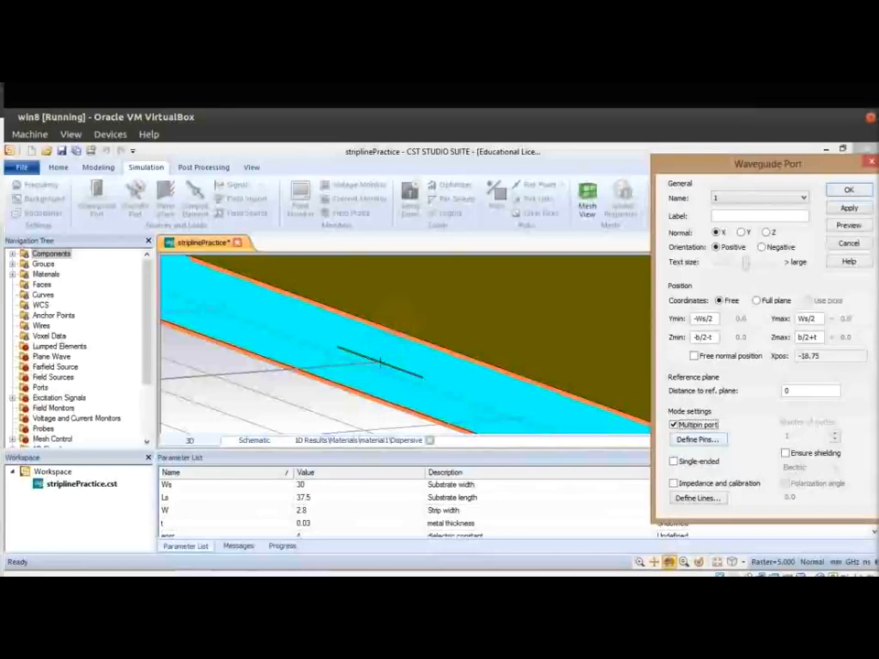
pyautogui.click(377, 361)
# Step: Define a negative set 1 pin on the upper metal plane, located numerically at Y 0 and Z b/2+t/2, previewing its position
pyautogui.click(697, 440)
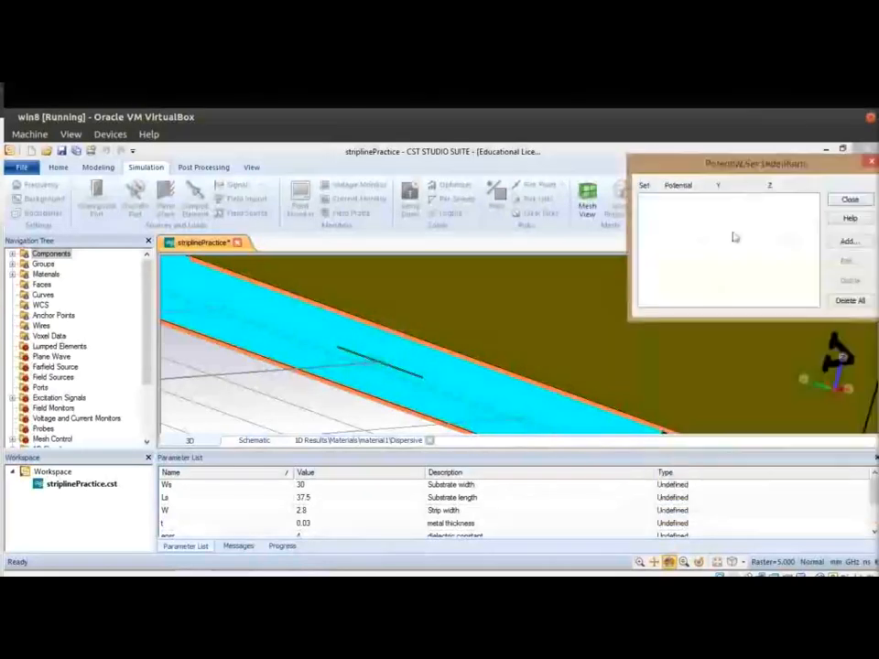
pyautogui.click(846, 242)
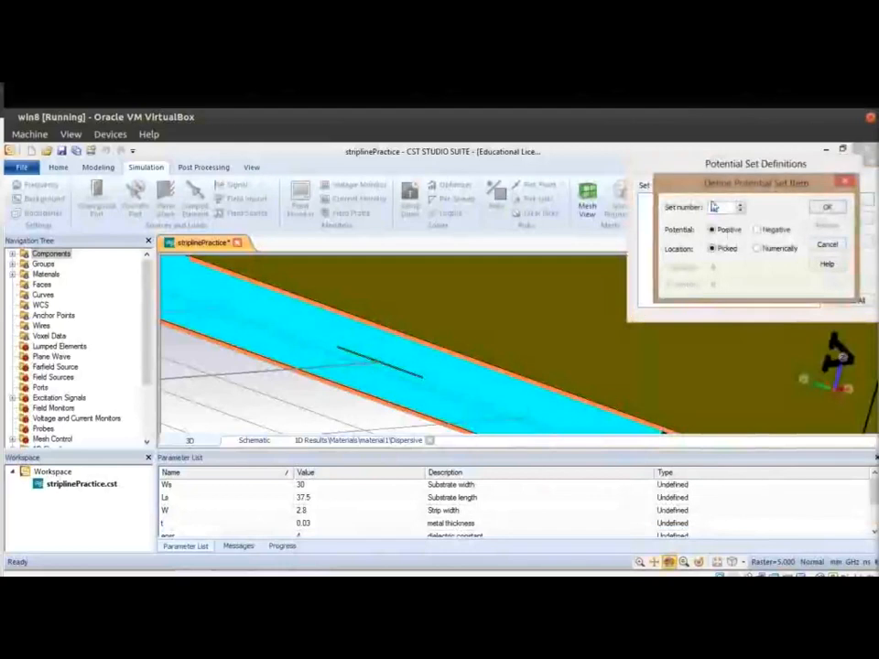
pyautogui.click(757, 231)
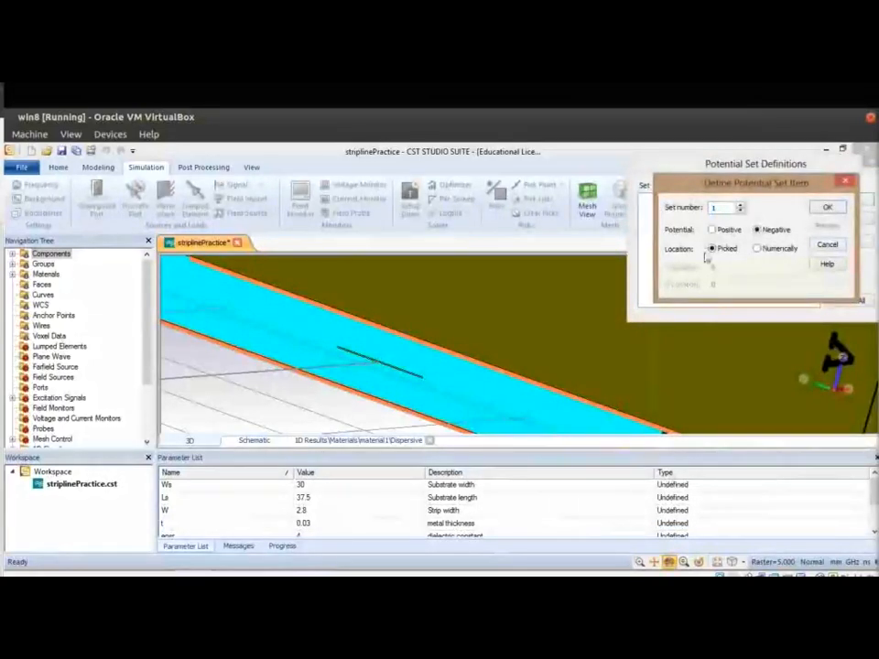
pyautogui.click(763, 249)
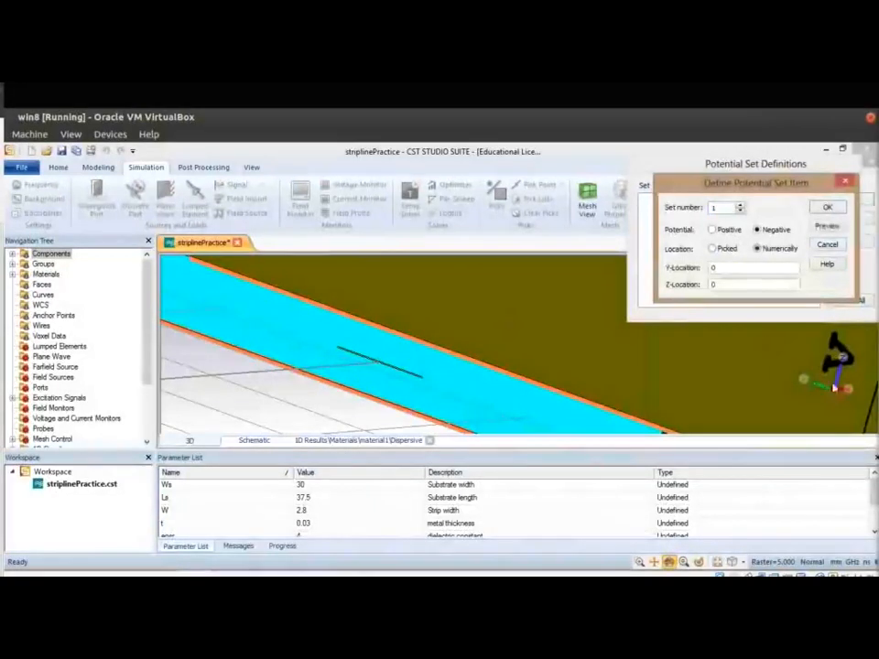
pyautogui.click(763, 267)
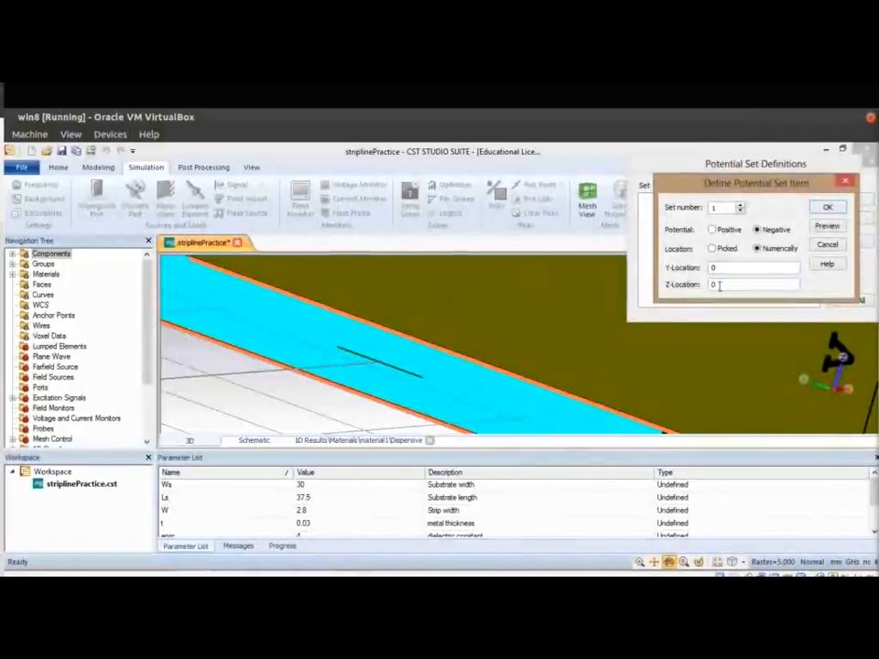
pyautogui.moveTo(718, 286); pyautogui.dragTo(701, 278)
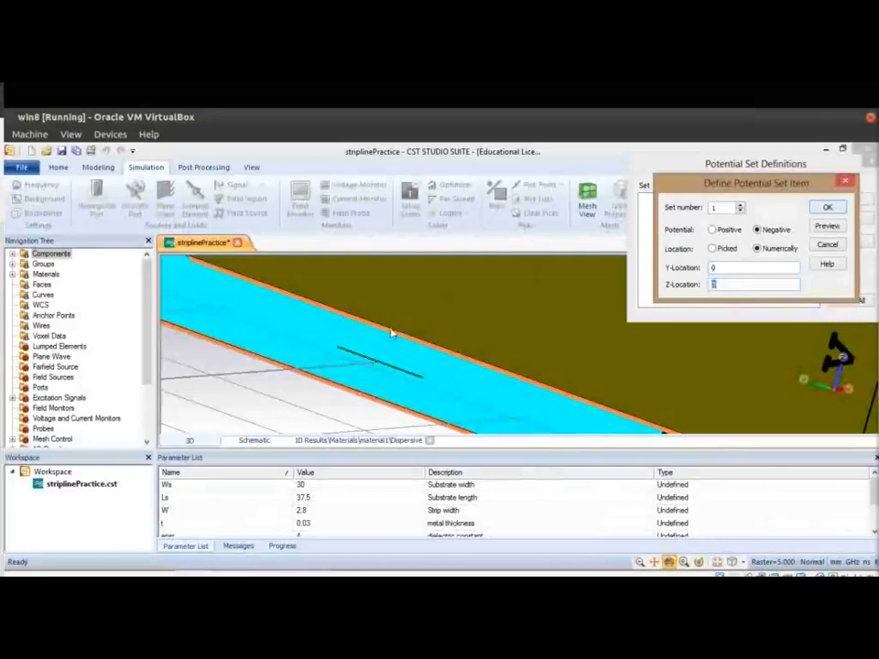
pyautogui.write('b/2+t/2')
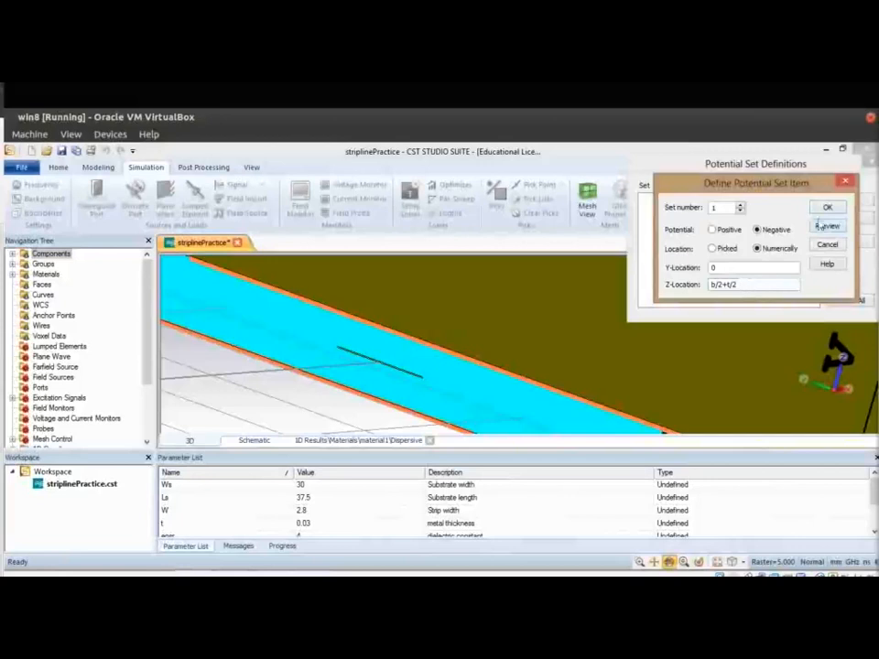
pyautogui.moveTo(739, 187); pyautogui.dragTo(707, 226)
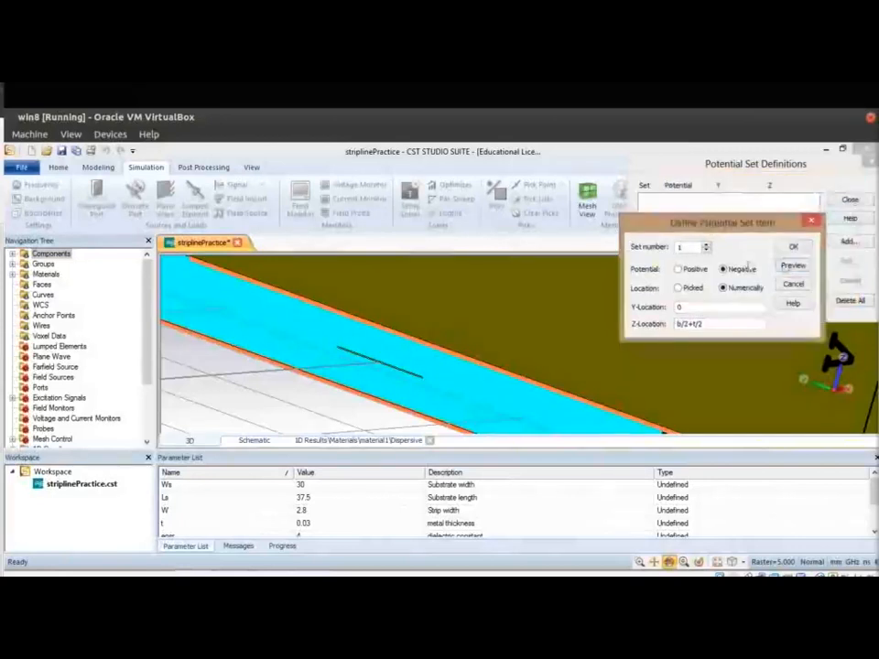
pyautogui.click(791, 264)
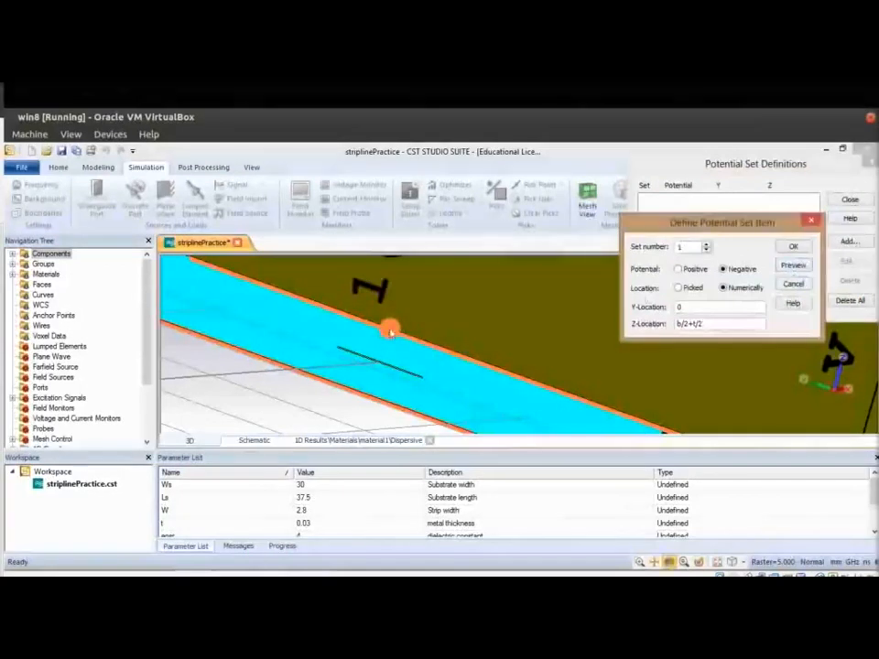
pyautogui.click(794, 249)
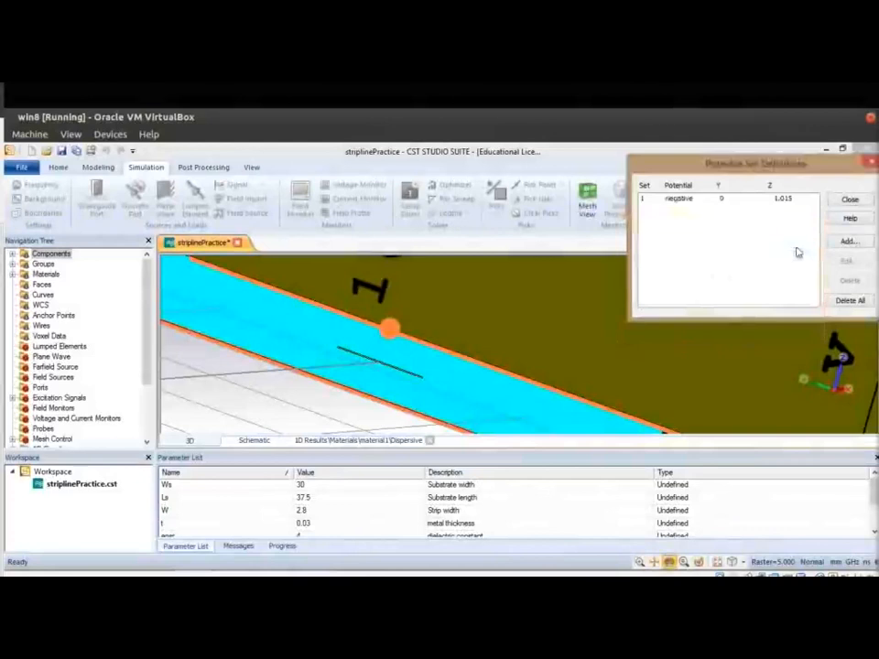
# Step: Add a second negative set 1 pin on the lower metal plane at Y 0 and Z -b/2-t/2, previewing its position
pyautogui.press('Return')
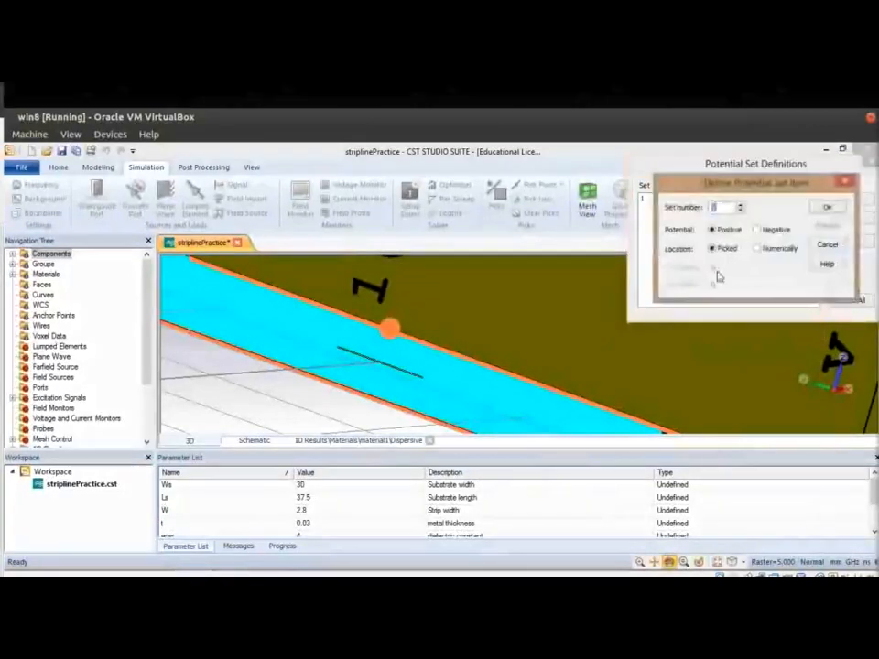
pyautogui.click(769, 231)
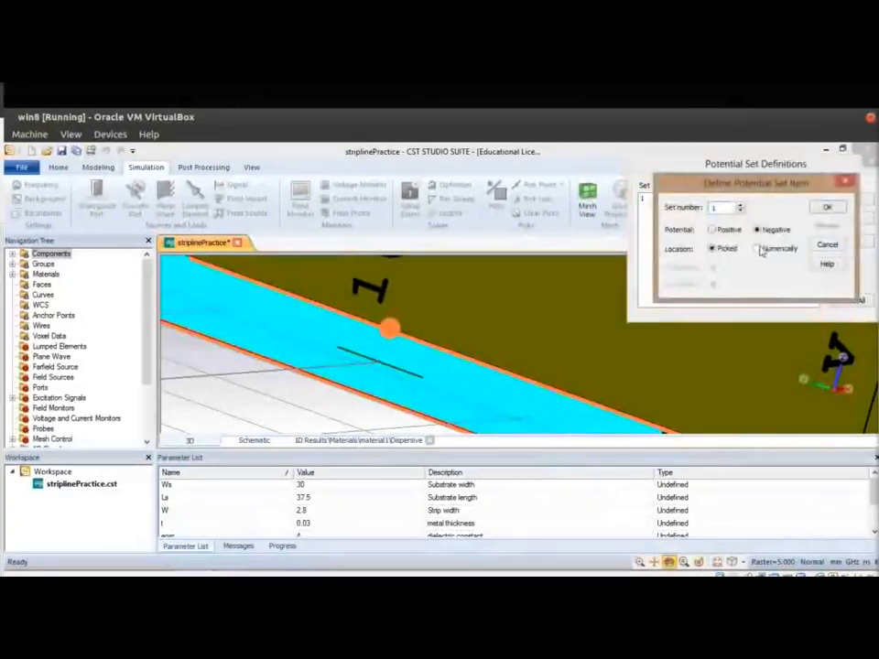
pyautogui.click(764, 248)
pyautogui.write('-b/2-')
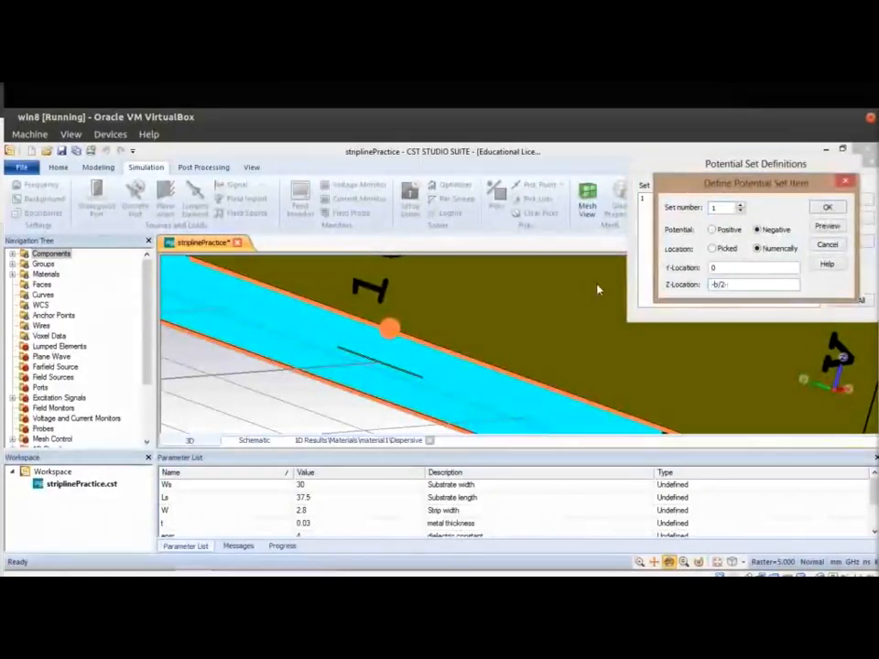
pyautogui.write('t/2')
pyautogui.click(829, 228)
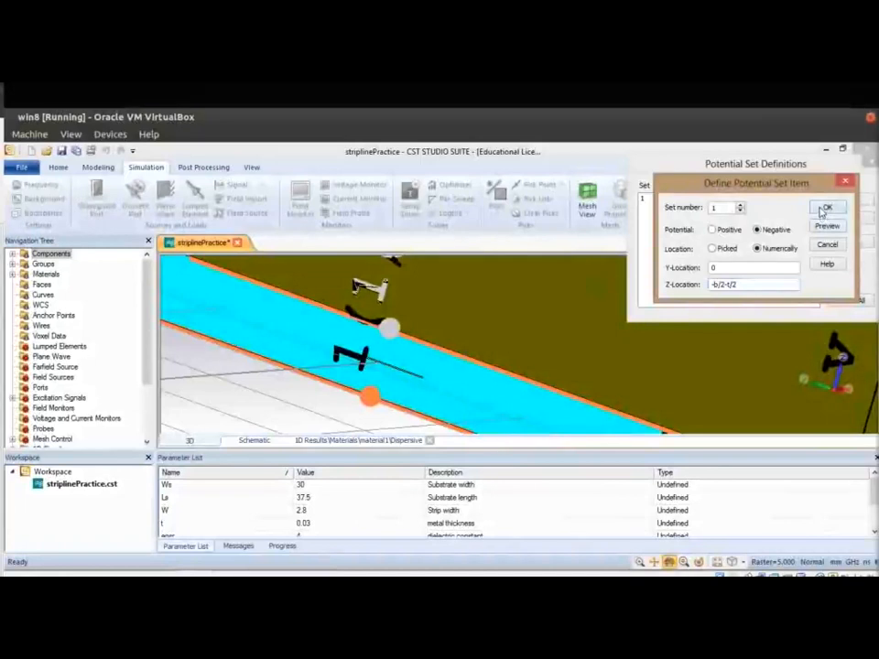
pyautogui.click(824, 208)
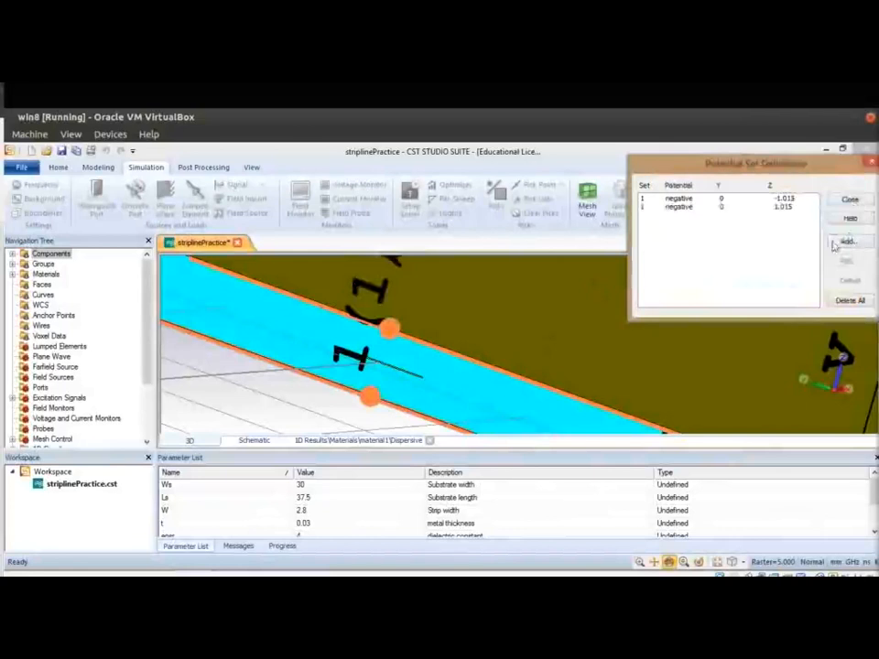
# Step: Add a positive set 1 pin on the centre strip, located numerically at Y 0 and Z 0
pyautogui.click(840, 242)
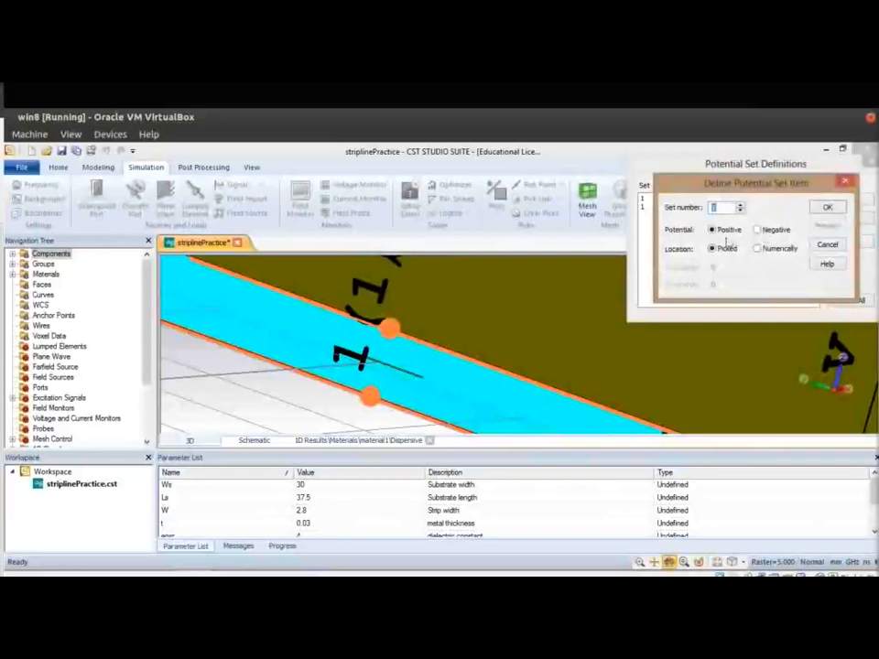
pyautogui.click(757, 250)
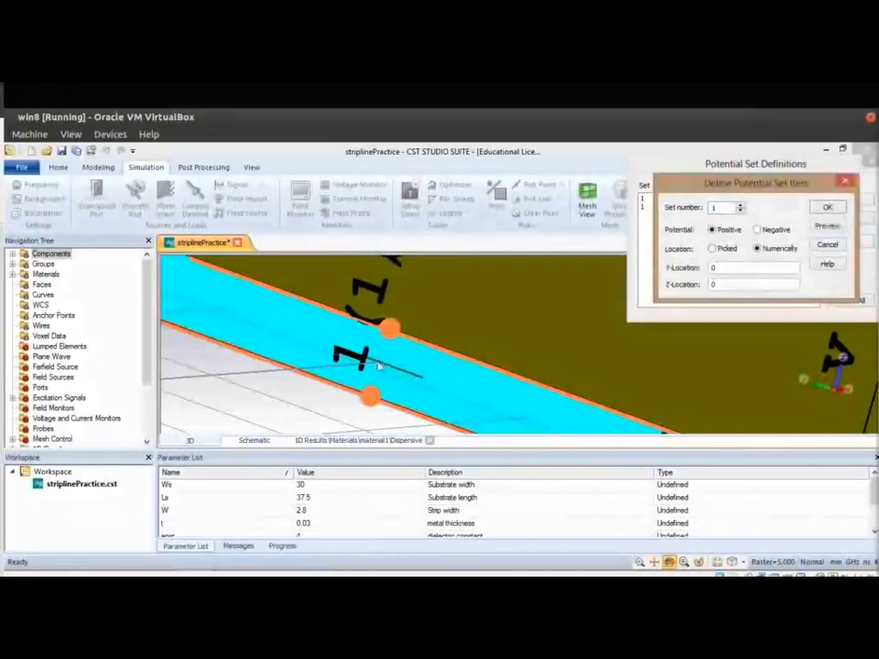
pyautogui.click(827, 226)
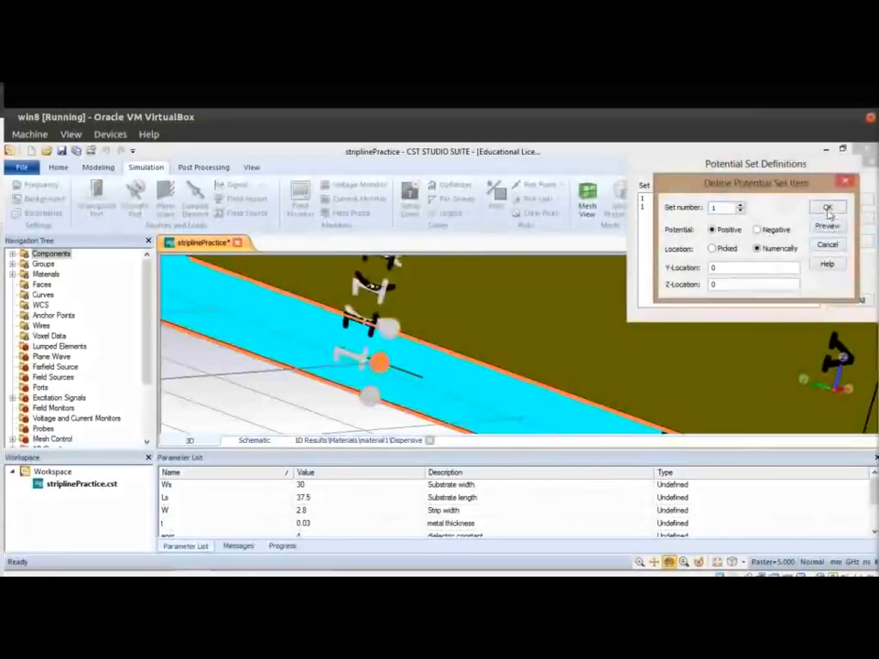
pyautogui.click(828, 209)
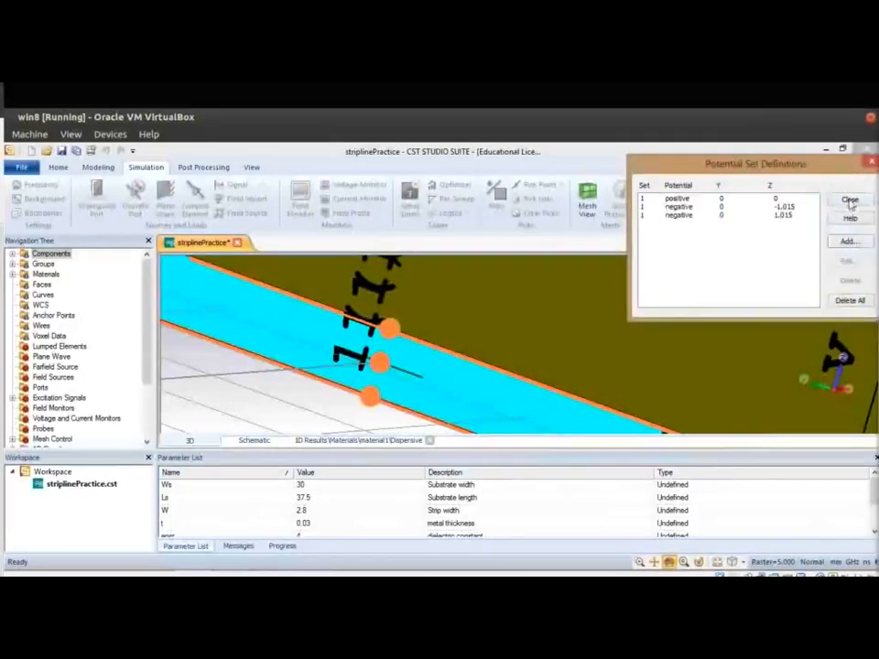
# Step: Finish the pin definitions, create waveguide port 1 and examine it on the whole stripline
pyautogui.click(849, 202)
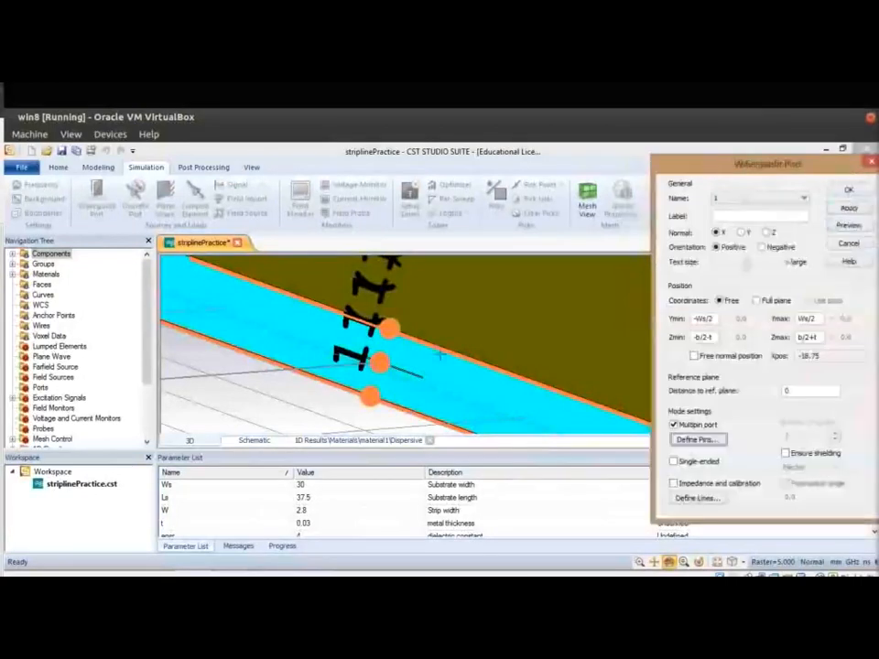
pyautogui.click(846, 193)
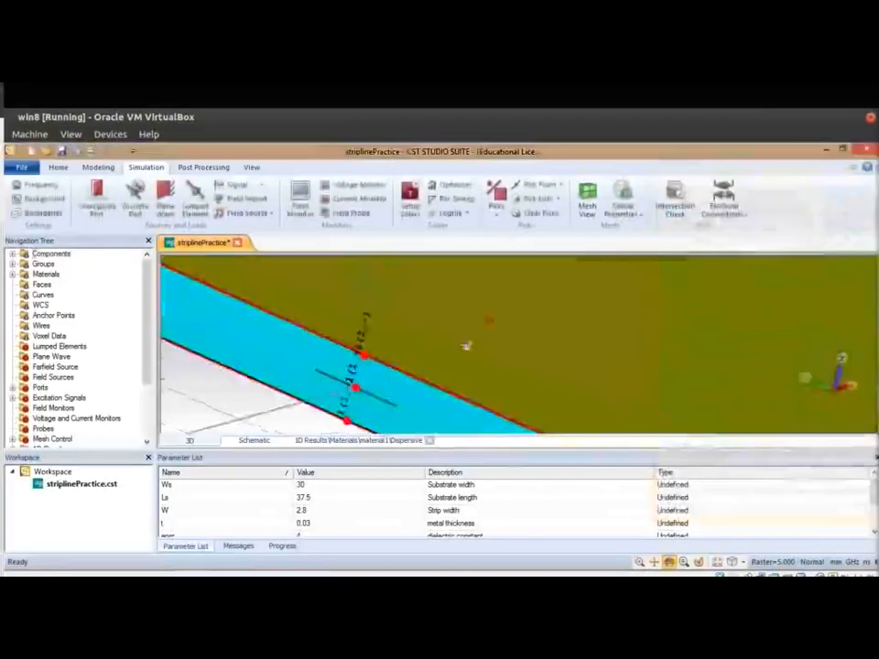
pyautogui.scroll(3, 451, 339)
pyautogui.scroll(-10, 451, 339)
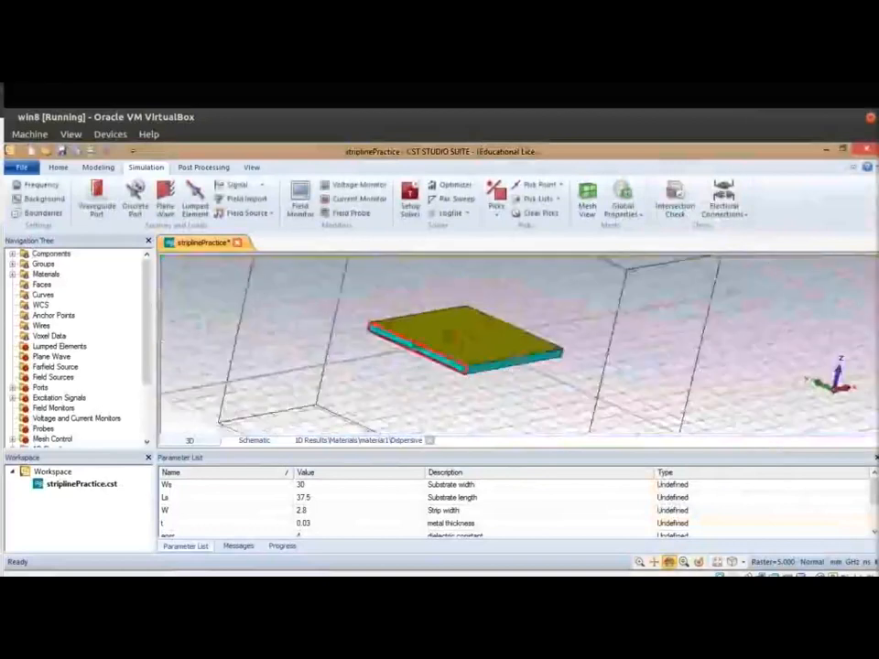
# Step: Start waveguide port 2 on the opposite end of the stripline with X normal, negative orientation and free coordinates
pyautogui.moveTo(451, 339); pyautogui.dragTo(490, 366)
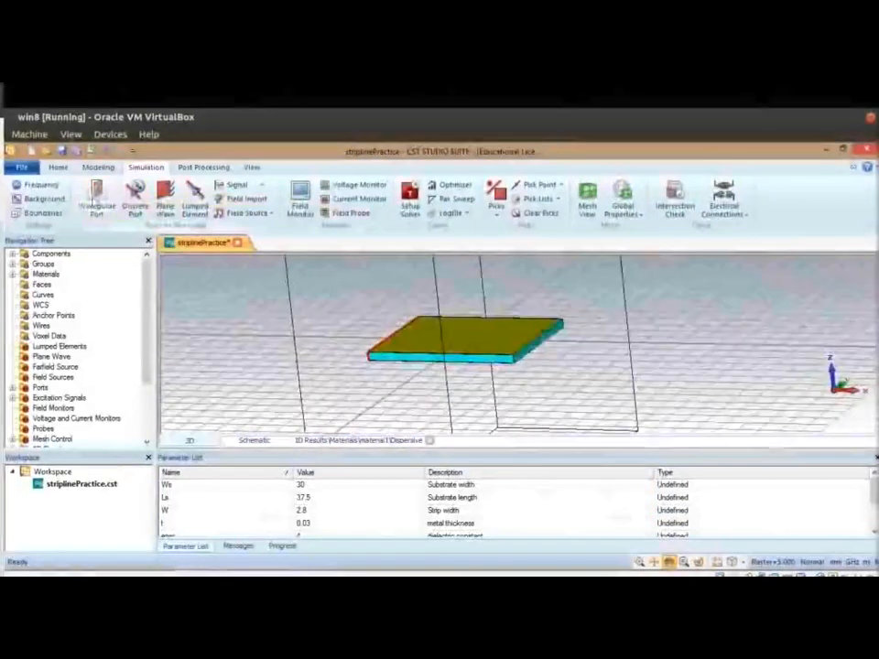
pyautogui.click(95, 194)
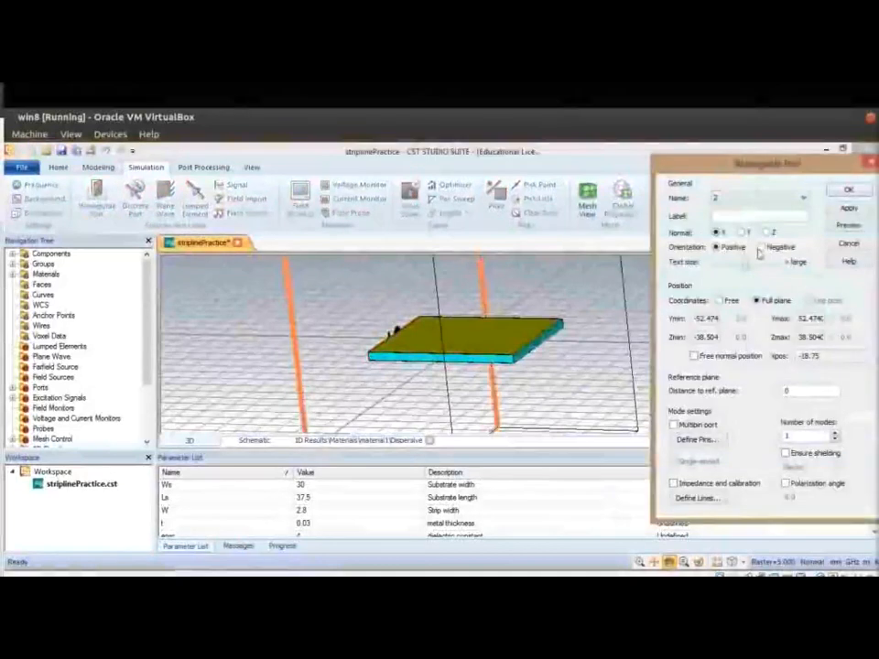
pyautogui.click(760, 247)
pyautogui.moveTo(534, 337); pyautogui.dragTo(540, 340)
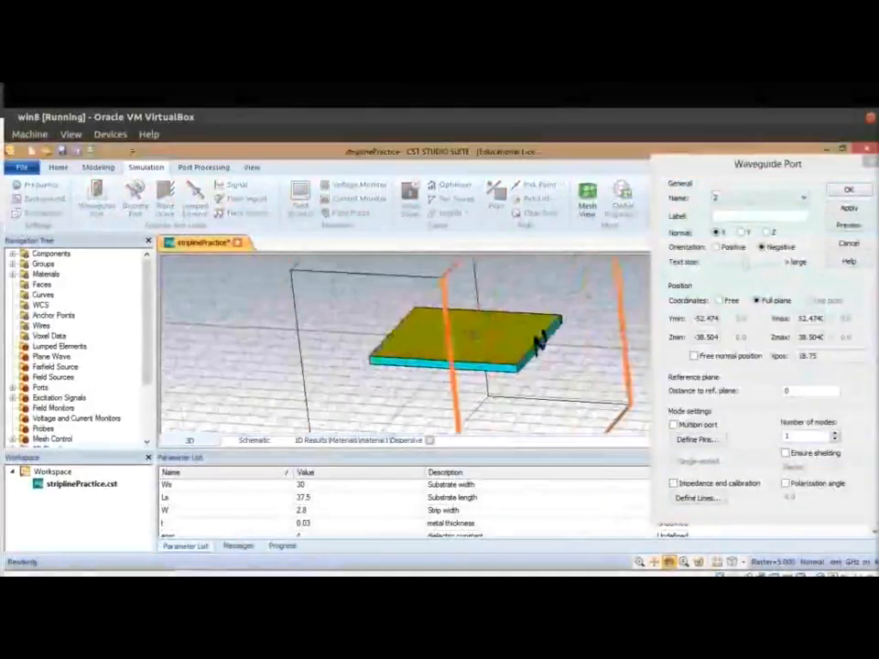
pyautogui.click(720, 300)
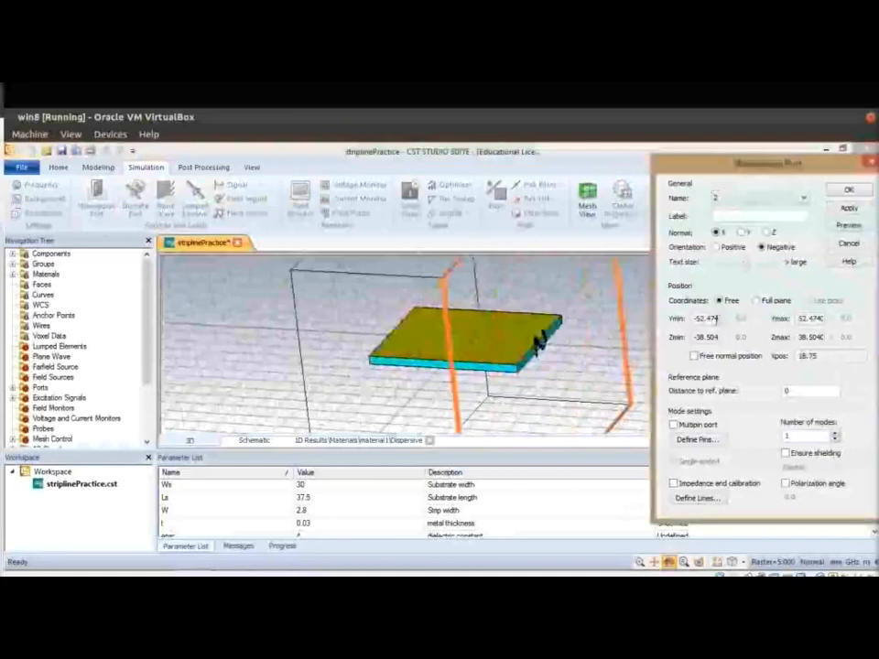
# Step: Set the extents of port 2 to Y from -Ws/2 to Ws/2 and Z from -b/2-t to b/2+t
pyautogui.moveTo(716, 319); pyautogui.dragTo(695, 318)
pyautogui.write('-18.725')
pyautogui.write('-')
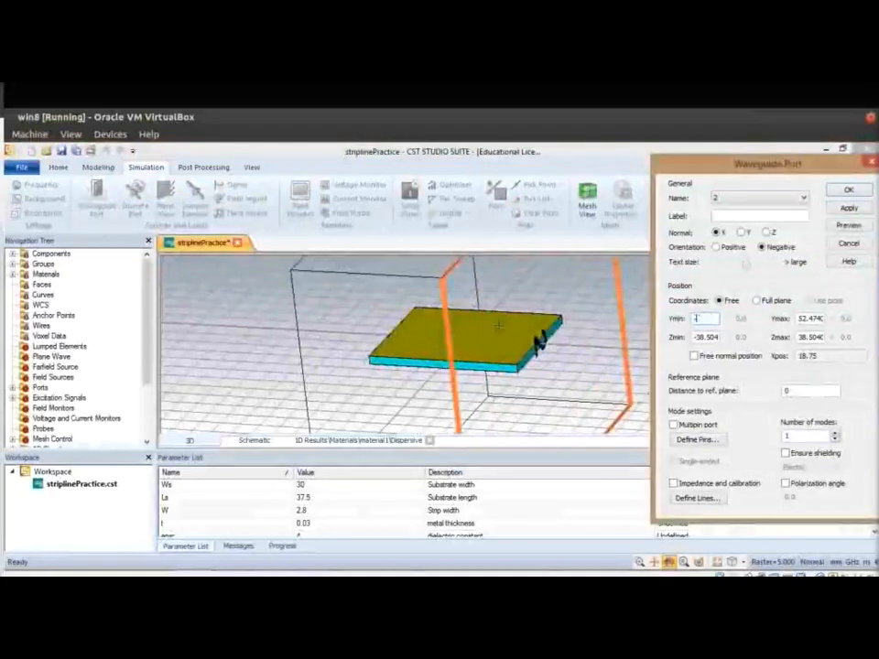
pyautogui.write('Ws/2')
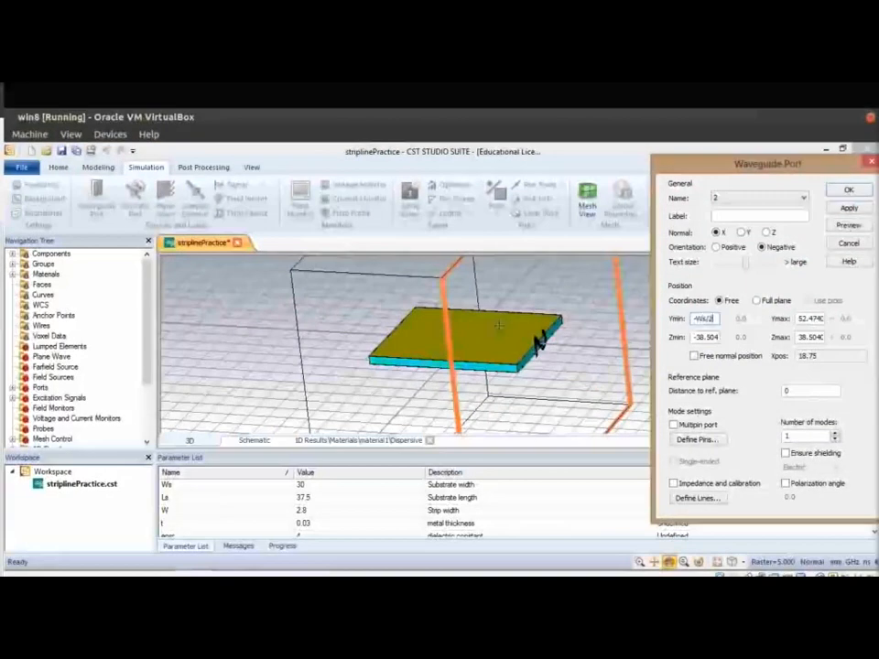
pyautogui.press('Tab')
pyautogui.write('Ws/2')
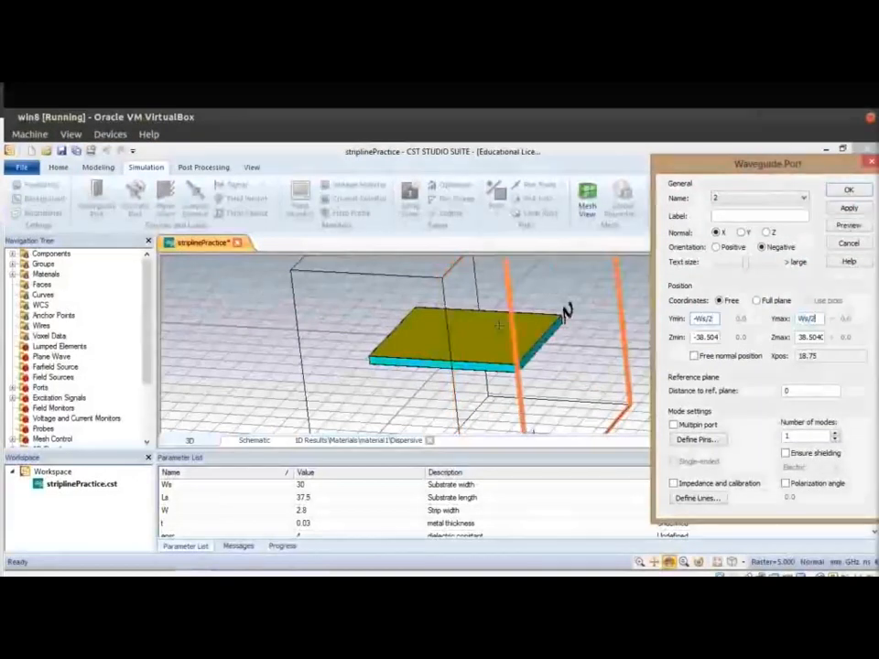
pyautogui.press('Tab')
pyautogui.write('b/2')
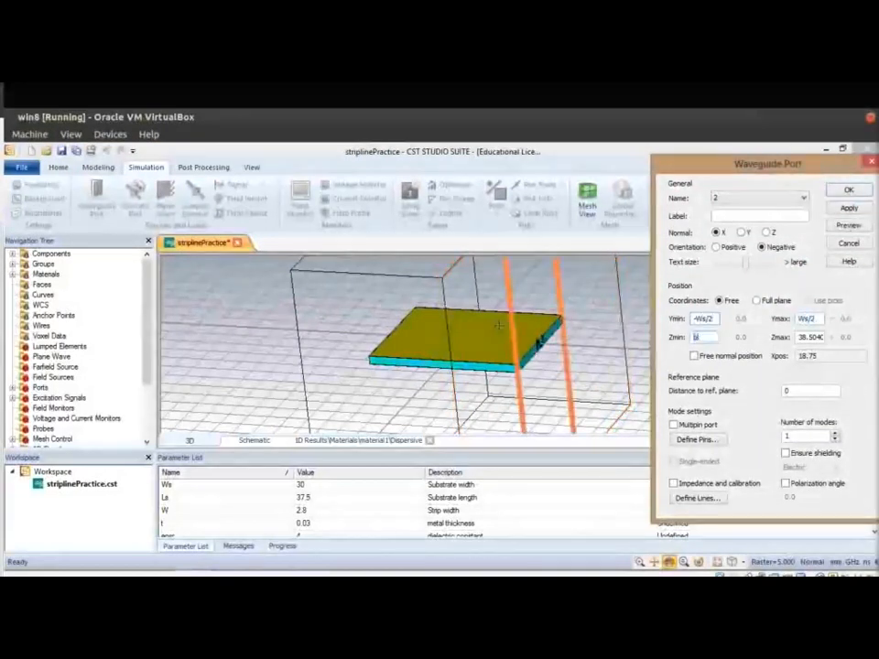
pyautogui.write('+t')
pyautogui.write('-')
pyautogui.press('Tab')
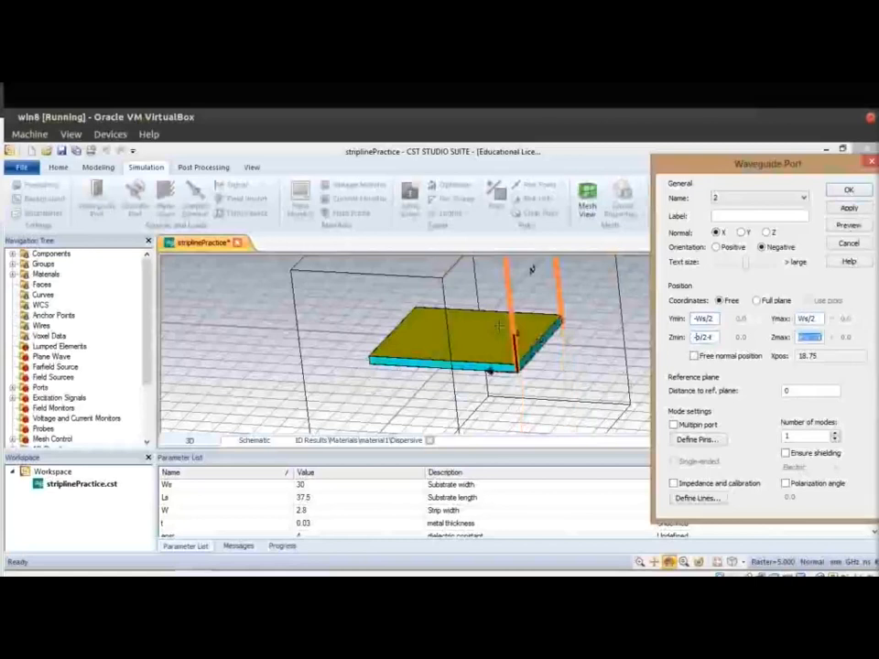
pyautogui.write('b/2+t')
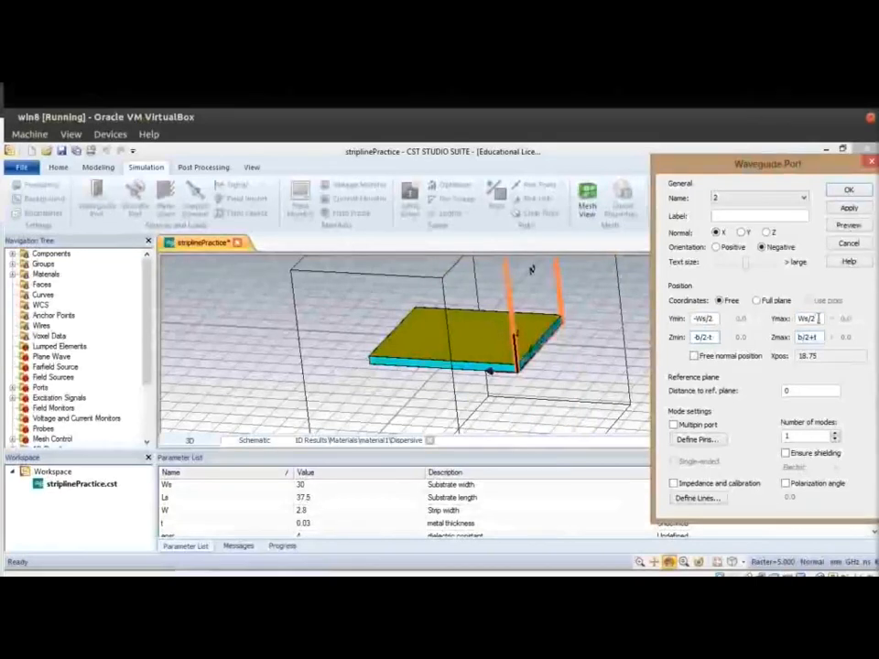
# Step: Define a negative set 1 pin for port 2 on the upper metal plane, located numerically at Y 0 and Z b/2+t/2
pyautogui.click(711, 438)
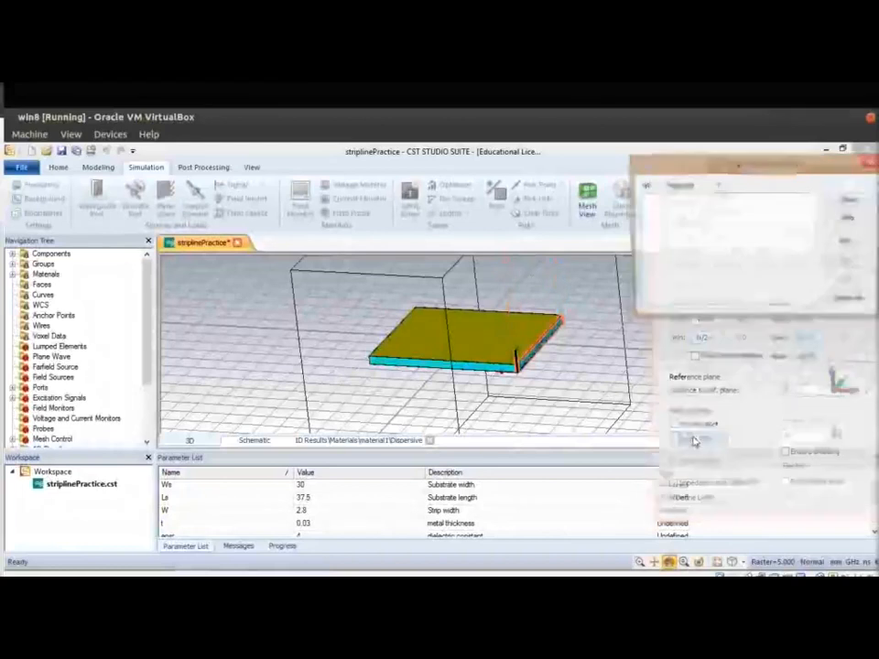
pyautogui.click(848, 241)
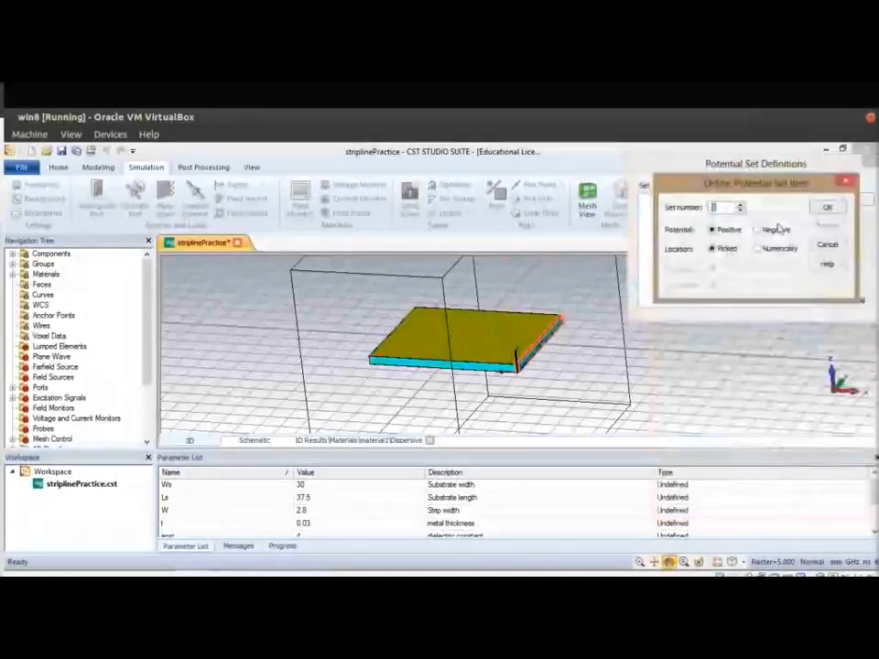
pyautogui.click(756, 230)
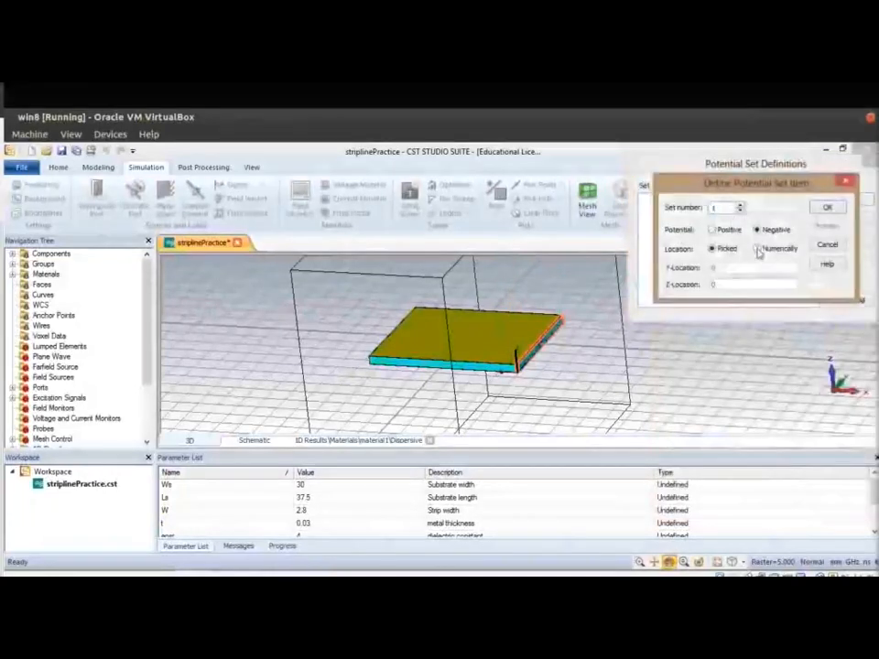
pyautogui.click(759, 249)
pyautogui.click(724, 286)
pyautogui.moveTo(725, 285); pyautogui.dragTo(671, 282)
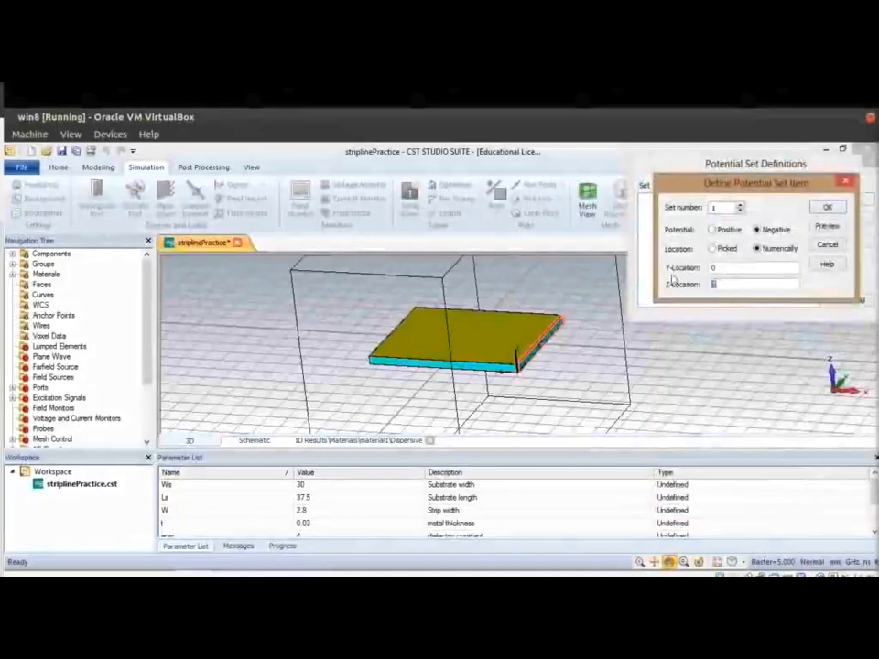
pyautogui.write('b/2+t/2')
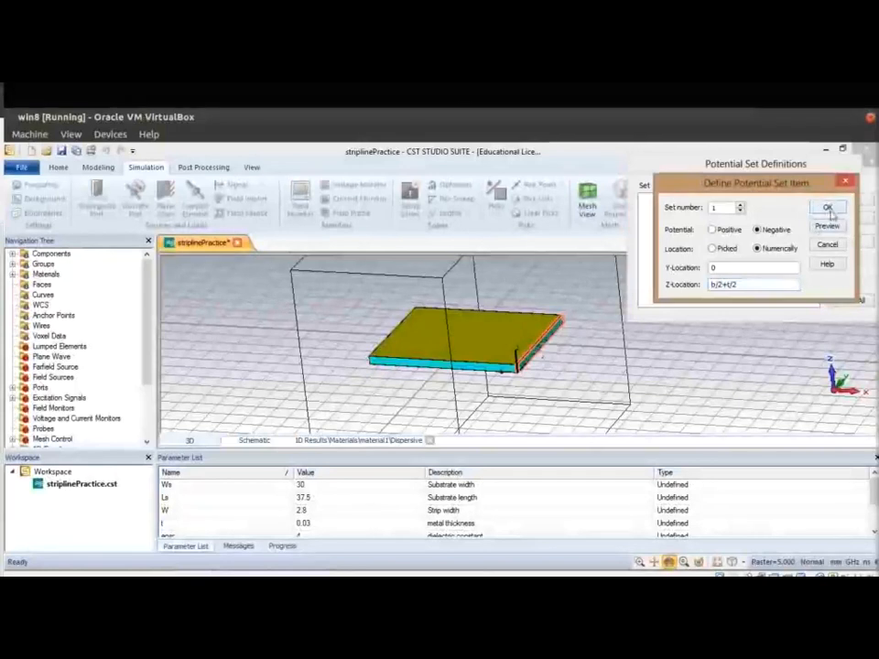
pyautogui.click(828, 208)
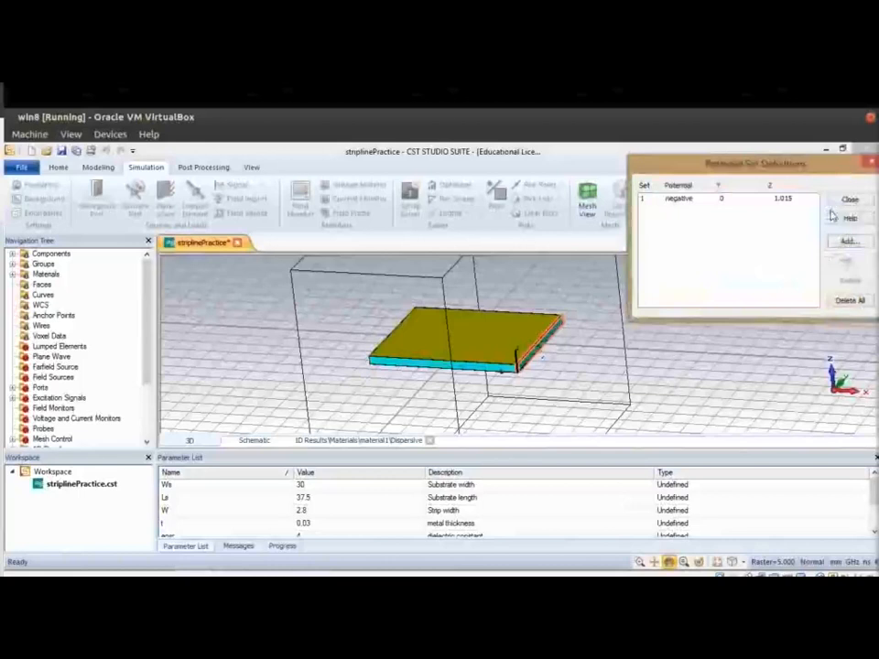
# Step: Add a second negative set 1 pin for port 2 on the lower metal plane at Y 0 and Z -b/2-t/2
pyautogui.click(847, 241)
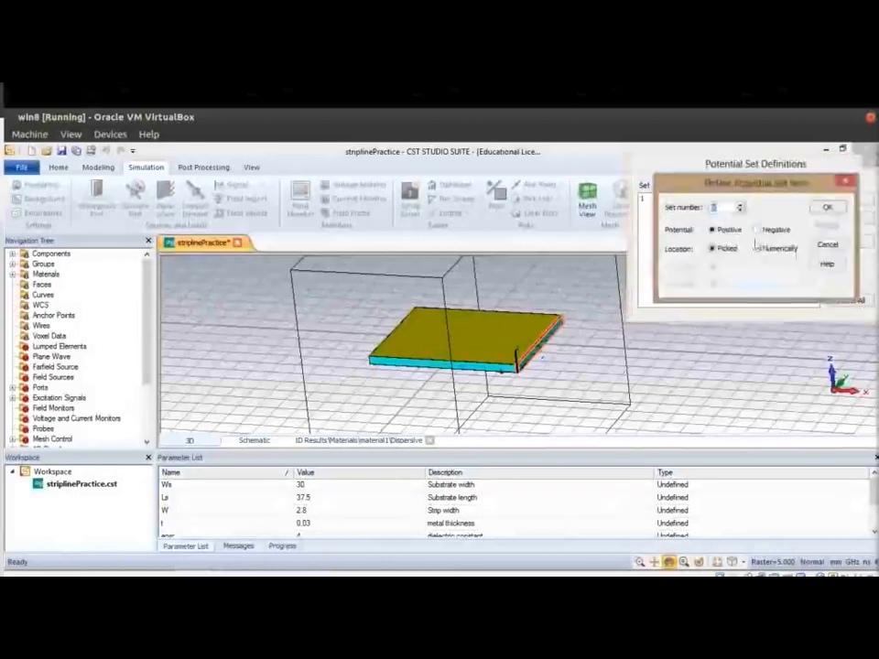
pyautogui.click(757, 230)
pyautogui.click(757, 248)
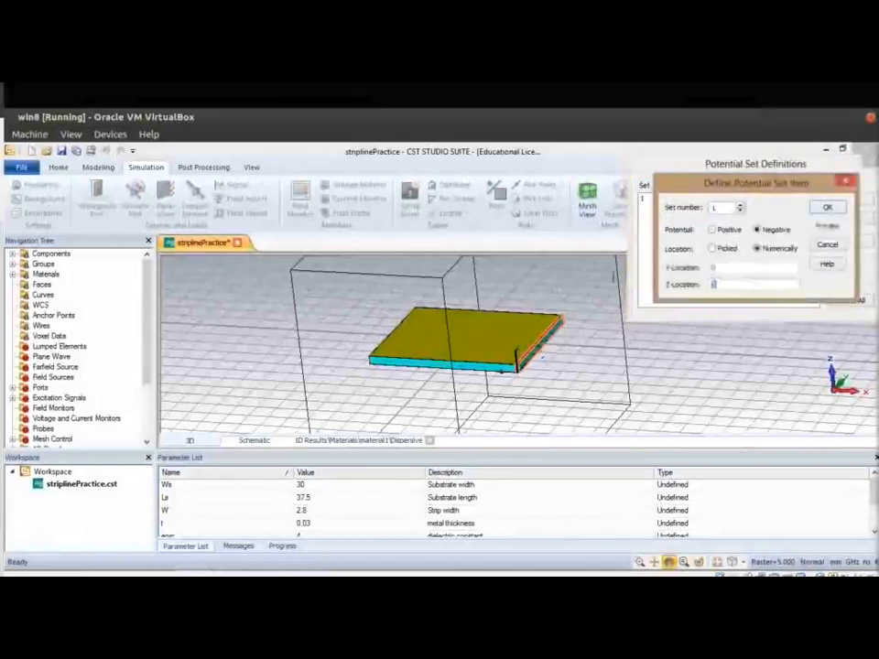
pyautogui.write('-h/2')
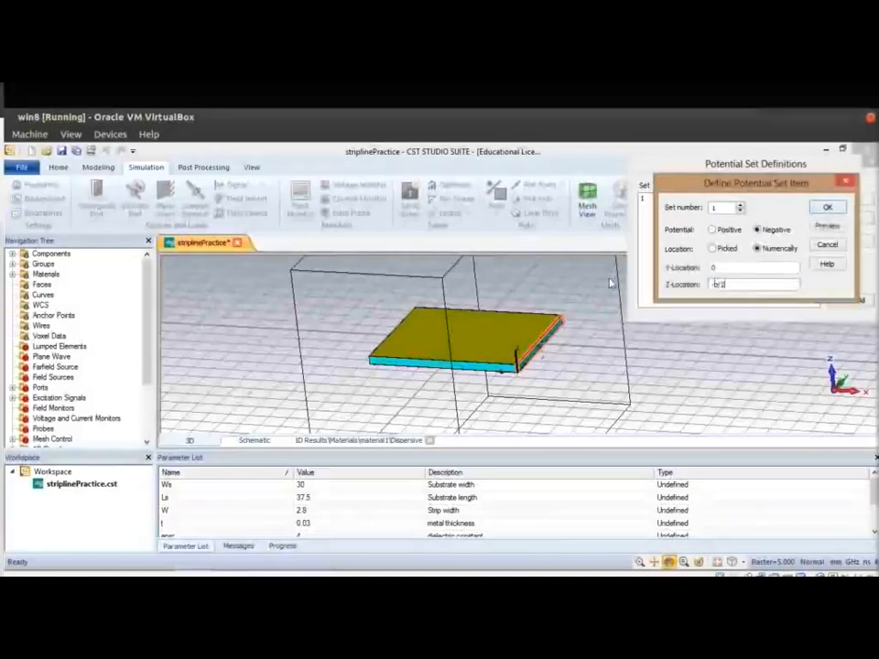
pyautogui.write('-t/2')
pyautogui.click(826, 207)
# Step: Add a positive set 1 pin for port 2 on the centre strip, located numerically at Y 0 and Z 0
pyautogui.click(848, 241)
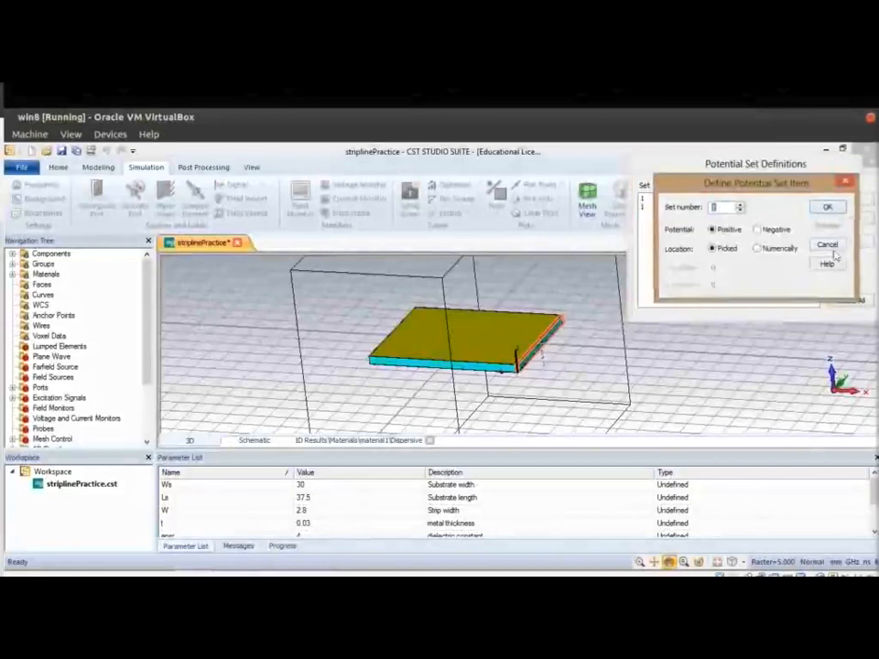
pyautogui.click(756, 248)
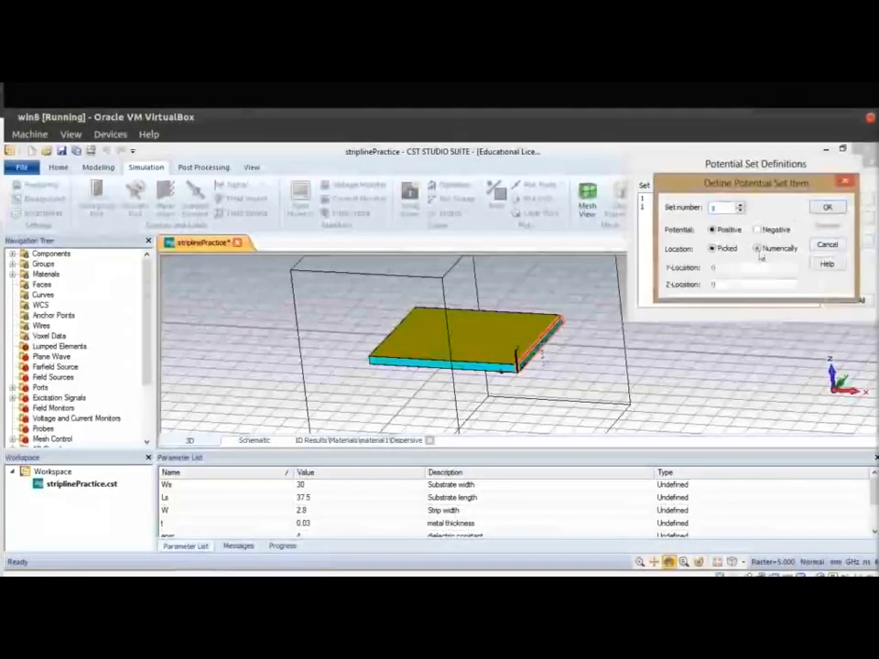
pyautogui.click(827, 207)
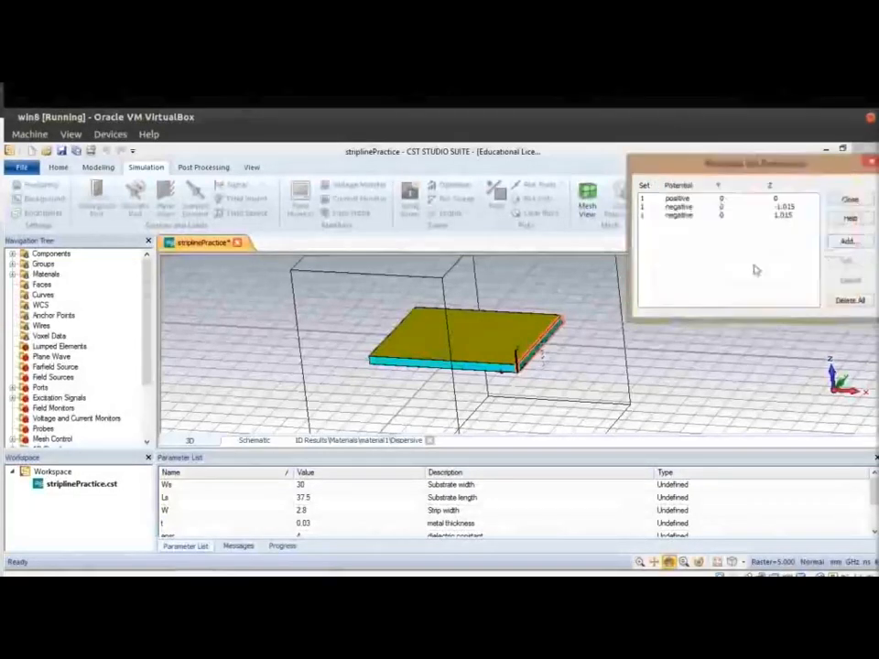
# Step: Check the pin positions up close, finish the pin definitions and create waveguide port 2
pyautogui.click(581, 357)
pyautogui.scroll(5, 581, 357)
pyautogui.scroll(3, 580, 356)
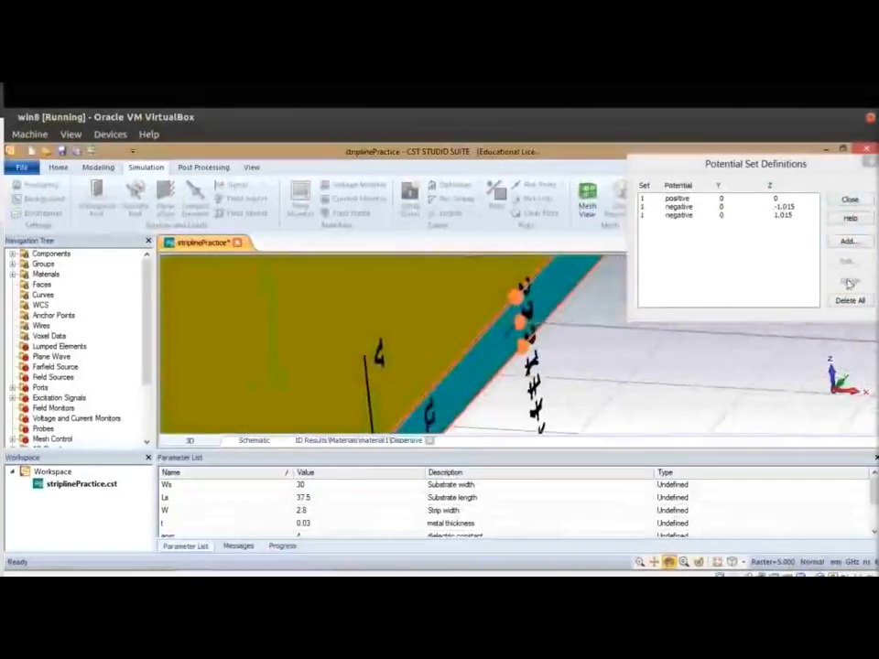
pyautogui.click(849, 200)
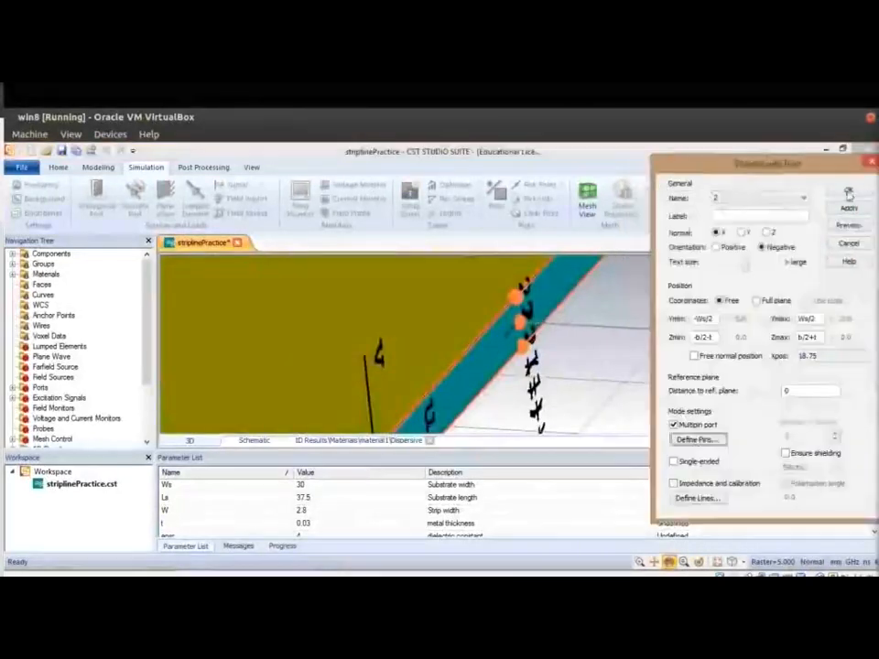
pyautogui.click(848, 191)
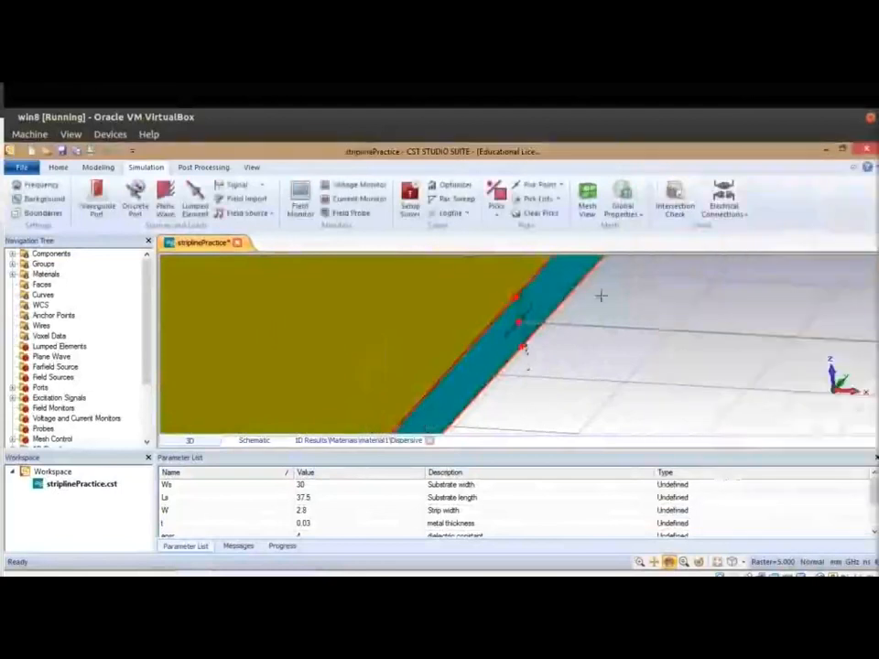
pyautogui.press('space')
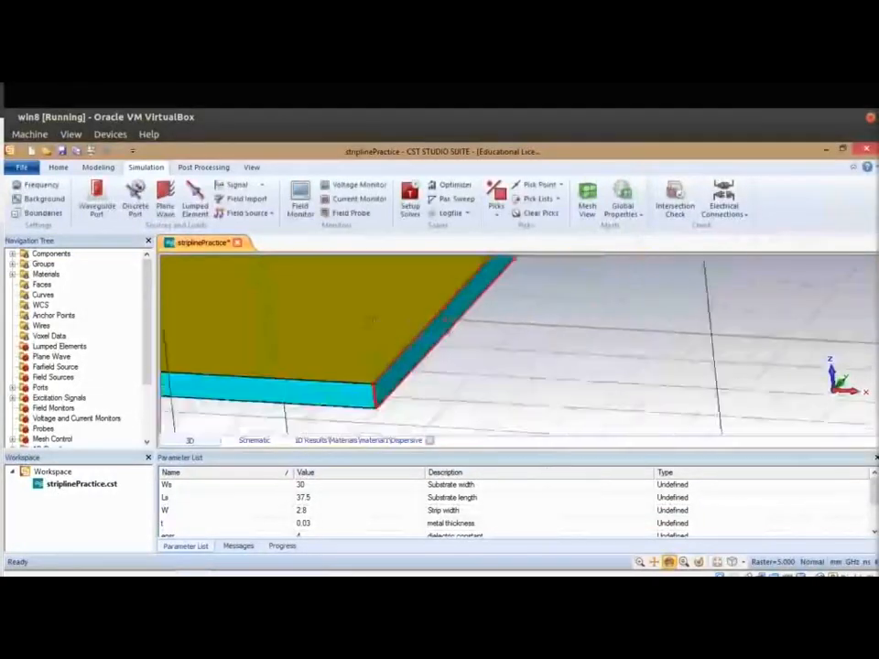
pyautogui.moveTo(449, 327); pyautogui.dragTo(512, 381)
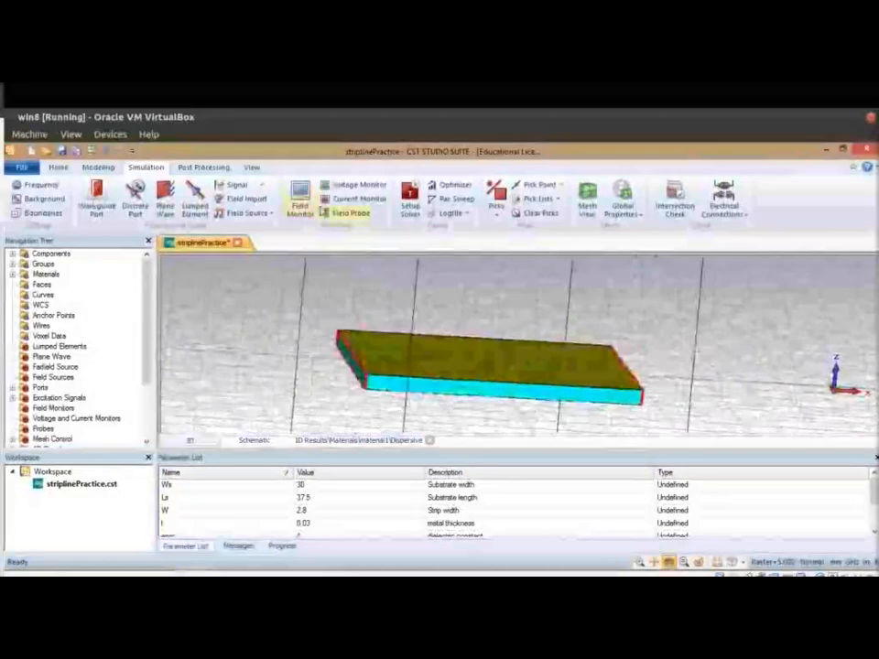
# Step: Open the boundary conditions and consult the PMC planes in the stripline sketch in Windows Journal
pyautogui.click(41, 212)
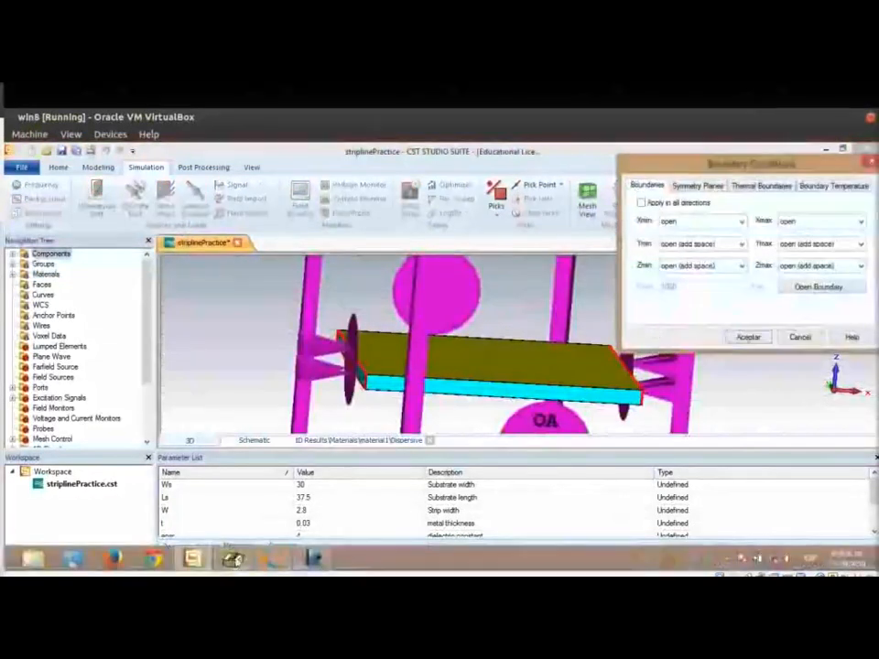
pyautogui.click(234, 559)
pyautogui.click(314, 559)
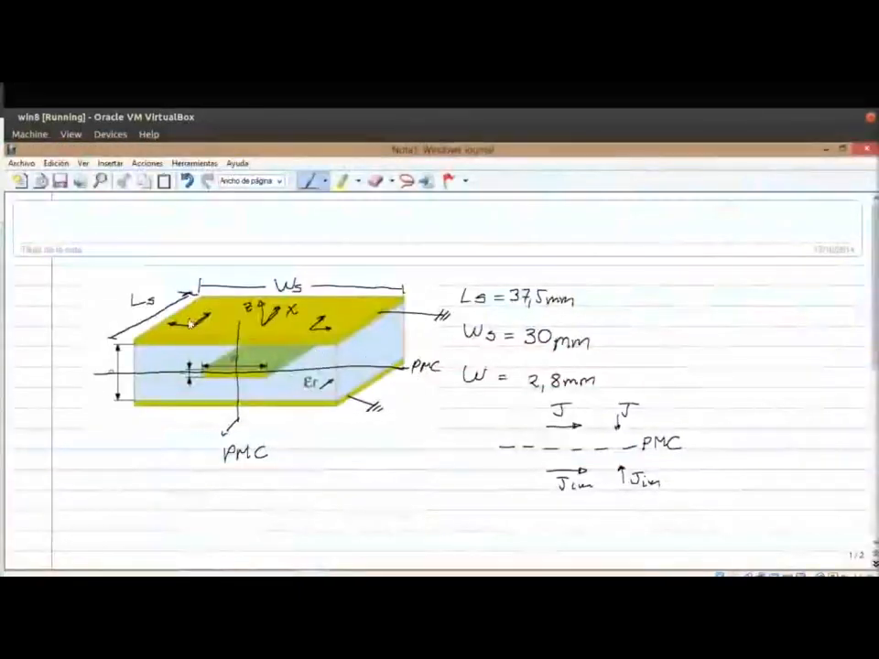
pyautogui.moveTo(253, 562)
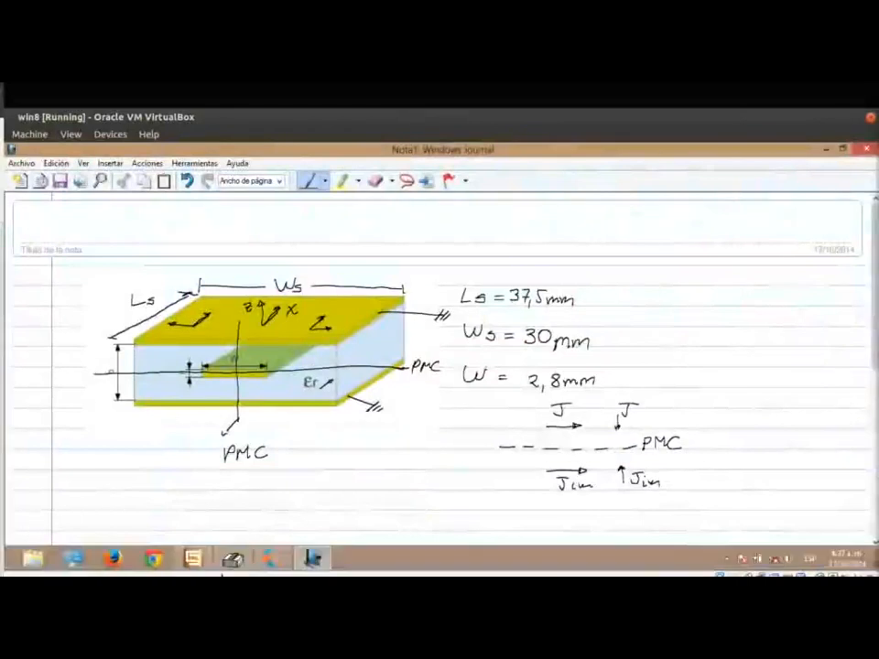
# Step: Return to CST and set the XY symmetry plane to magnetic (Ht = 0), checking the plane on the model
pyautogui.click(271, 558)
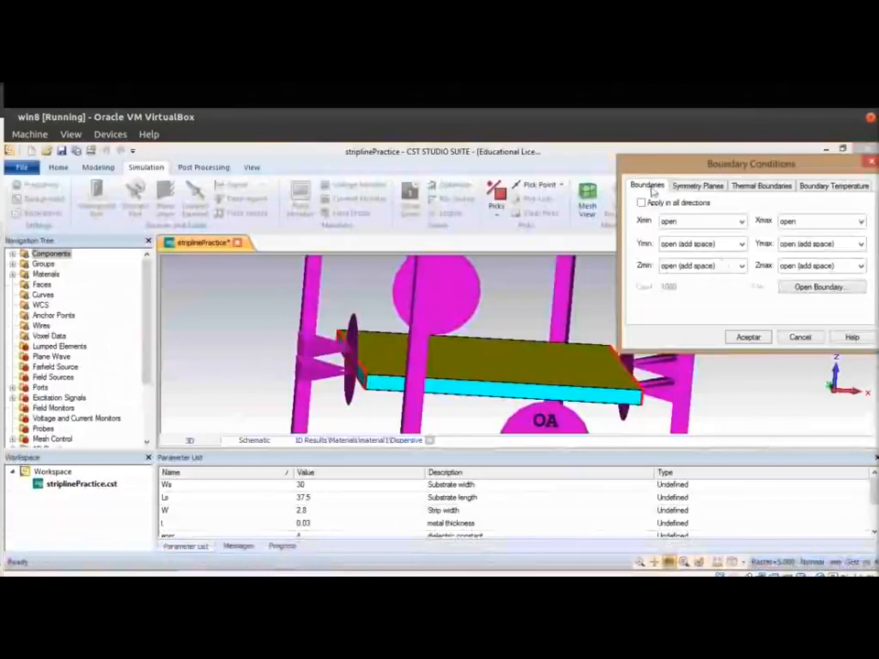
pyautogui.click(686, 187)
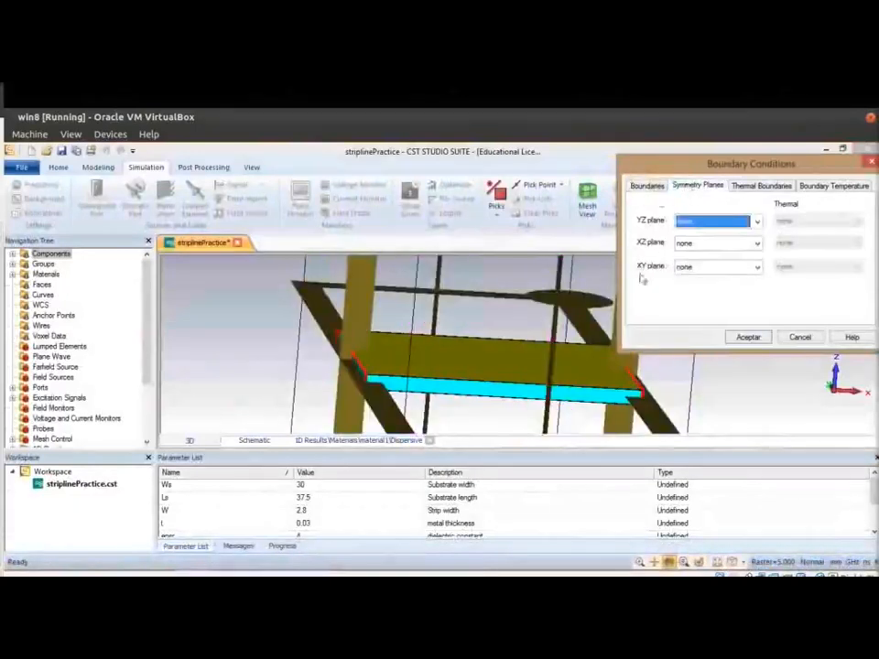
pyautogui.click(754, 266)
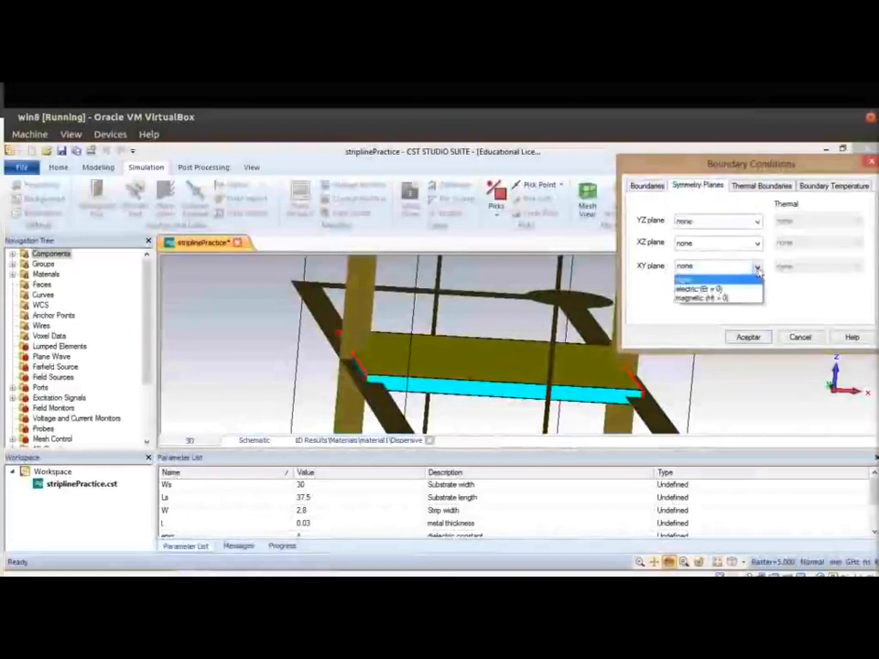
pyautogui.click(733, 298)
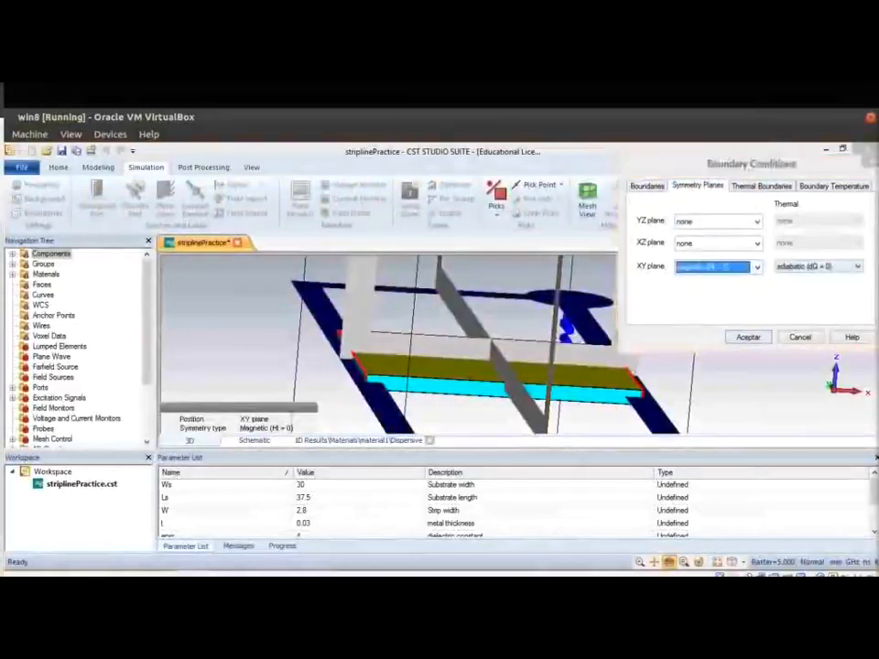
pyautogui.moveTo(473, 404); pyautogui.dragTo(433, 397)
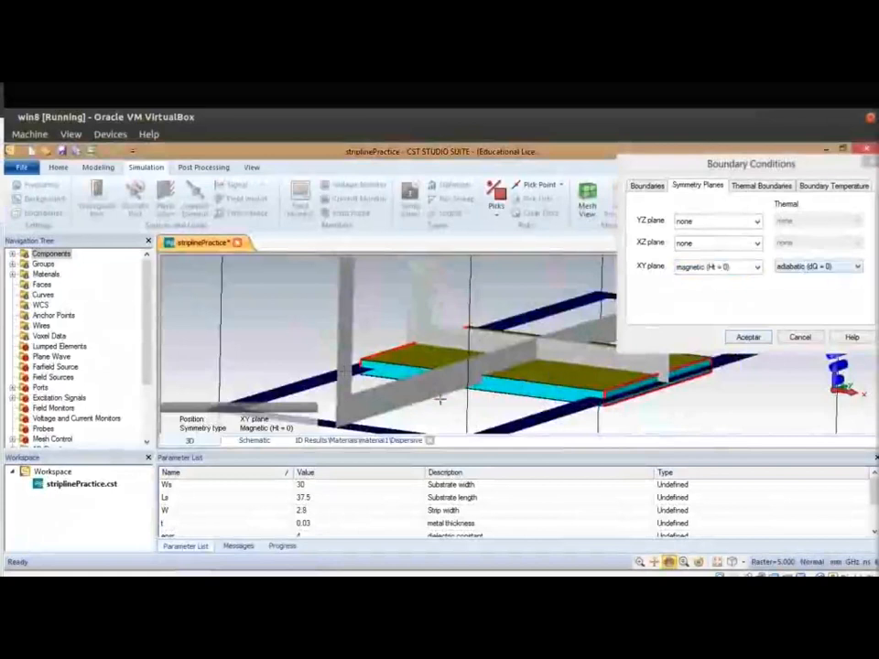
# Step: Set the XZ symmetry plane to magnetic (Ht = 0) and check the plane on the whole model
pyautogui.click(758, 245)
pyautogui.click(729, 274)
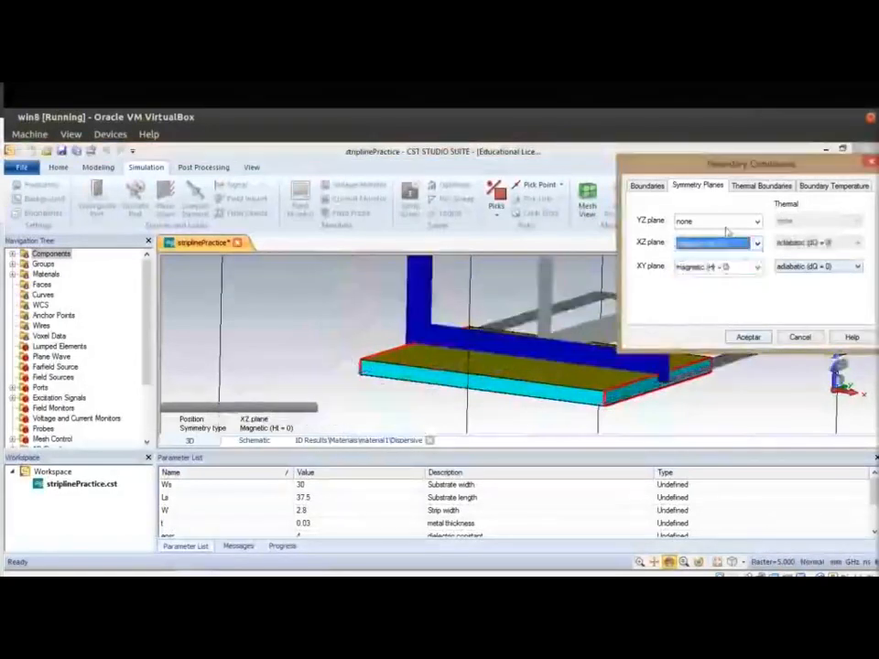
pyautogui.moveTo(713, 172); pyautogui.dragTo(841, 211)
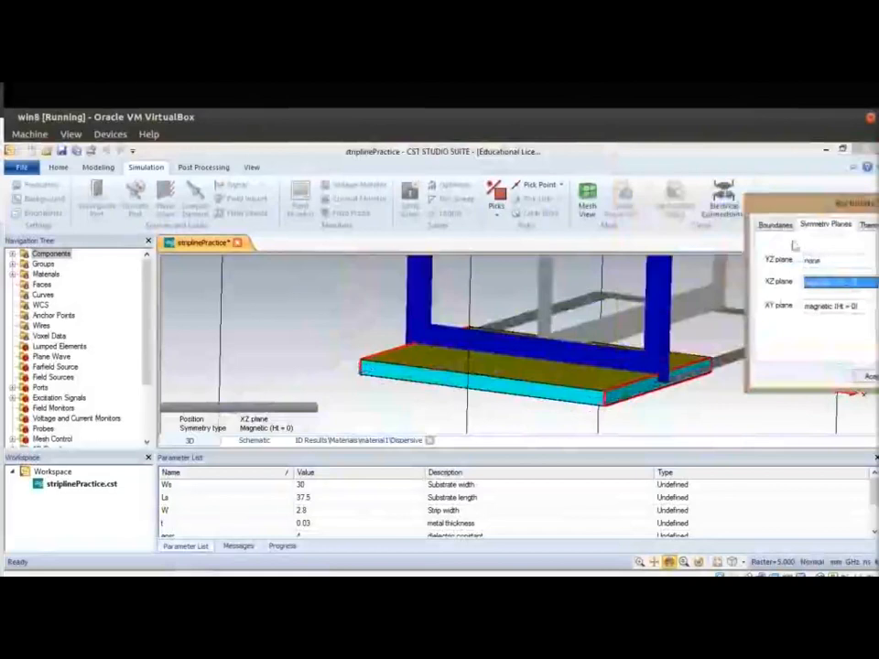
pyautogui.click(717, 562)
pyautogui.moveTo(568, 371); pyautogui.dragTo(544, 418, button='middle')
pyautogui.moveTo(544, 418); pyautogui.dragTo(384, 459)
pyautogui.moveTo(549, 355); pyautogui.dragTo(518, 341)
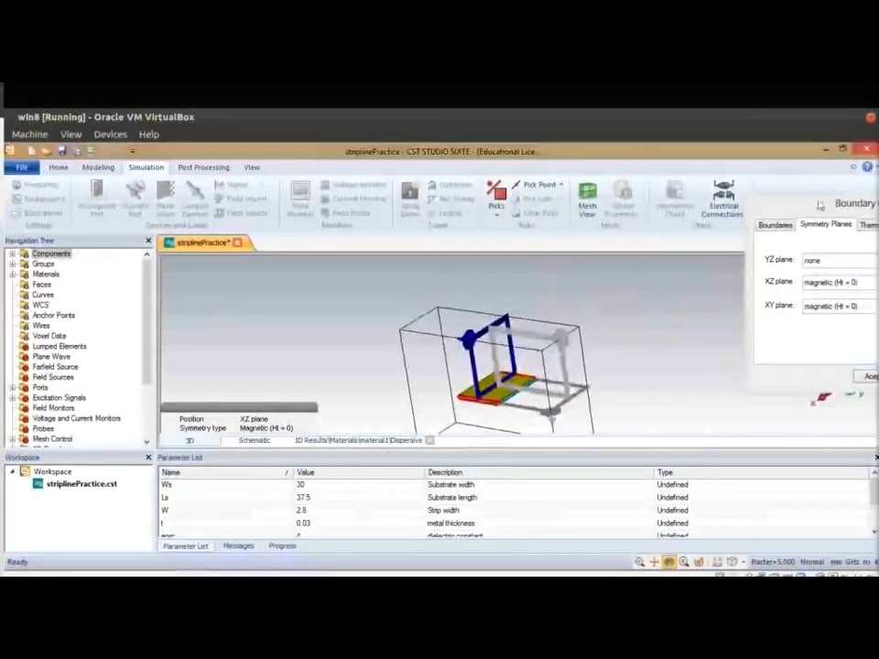
pyautogui.moveTo(820, 204); pyautogui.dragTo(681, 213)
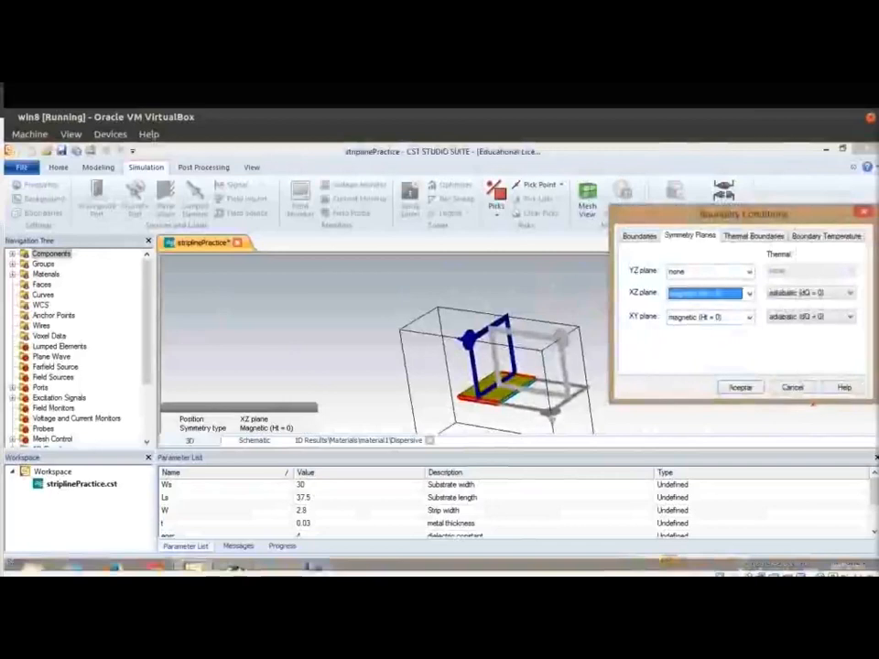
# Step: Consult the PMC planes in the stripline sketch in Windows Journal, return to CST and accept the boundary conditions
pyautogui.click(315, 559)
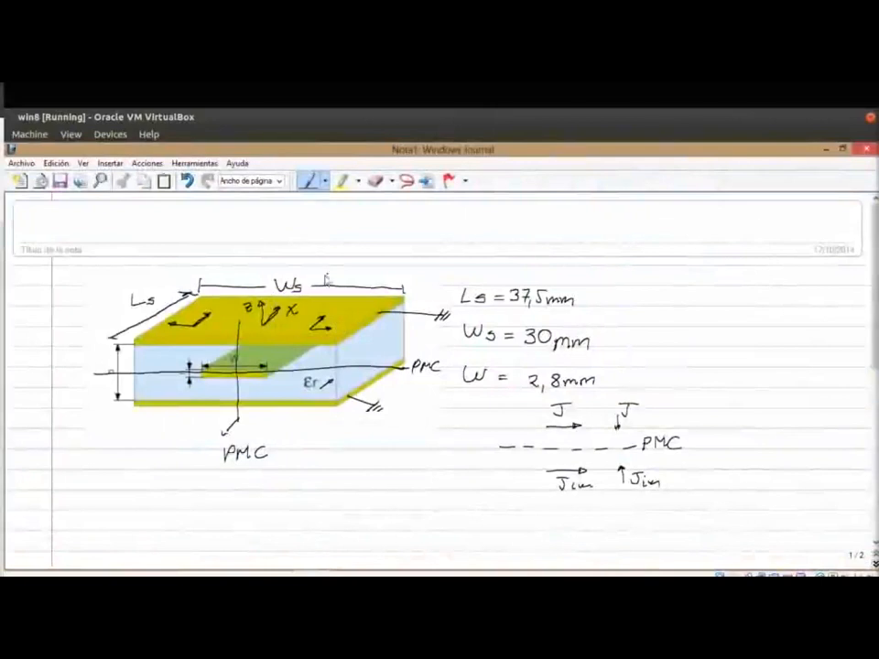
pyautogui.click(827, 148)
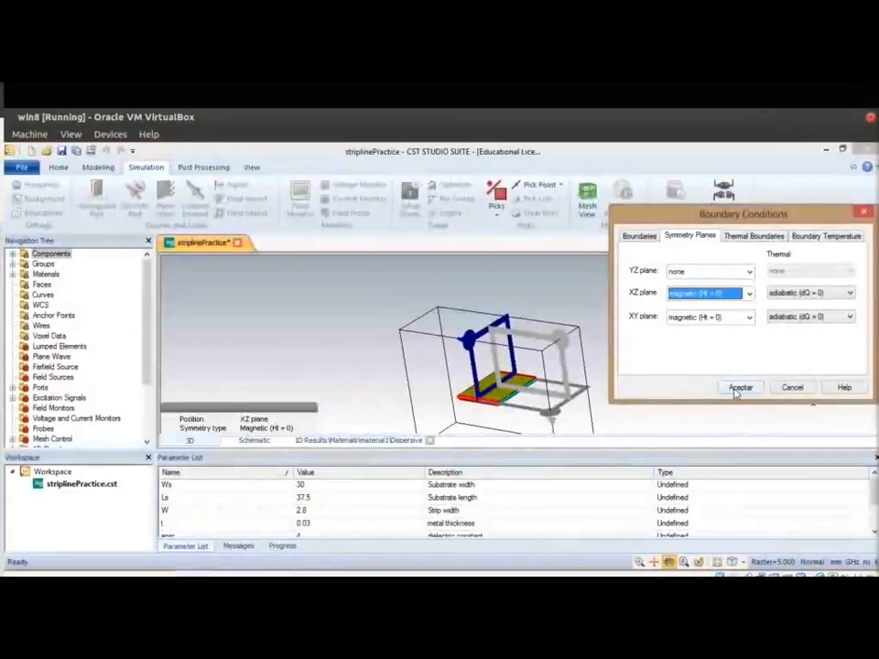
pyautogui.click(739, 388)
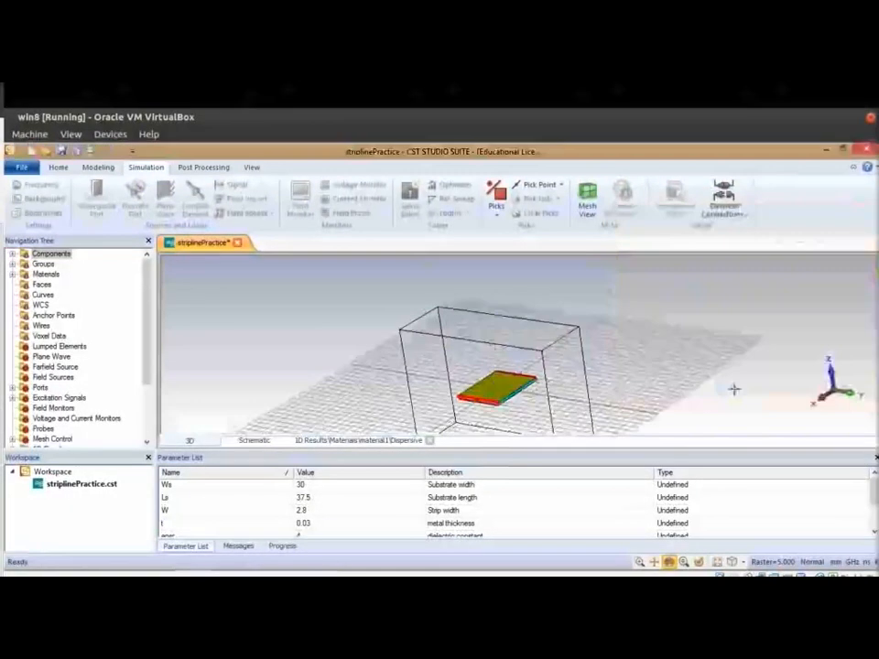
# Step: Open the time domain solver setup and set the accuracy to -40 dB
pyautogui.moveTo(437, 411); pyautogui.dragTo(355, 395)
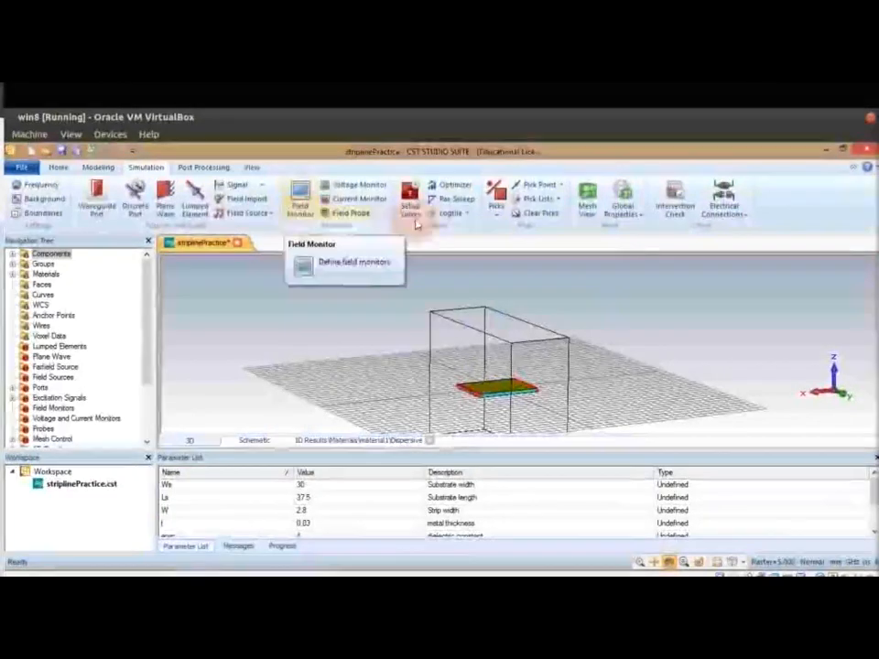
pyautogui.click(409, 197)
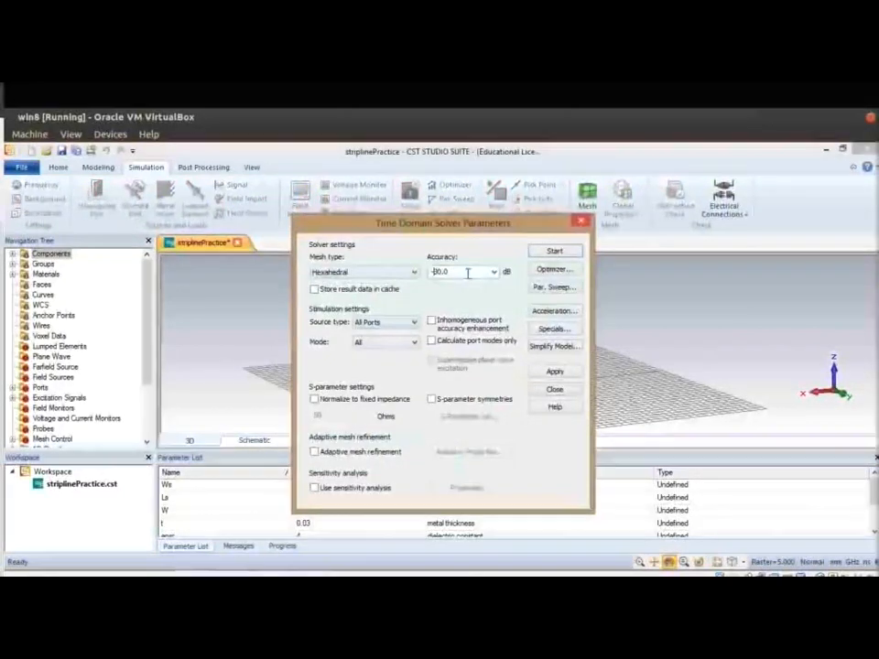
pyautogui.press('Delete')
pyautogui.write('4')
pyautogui.moveTo(450, 231); pyautogui.dragTo(200, 207)
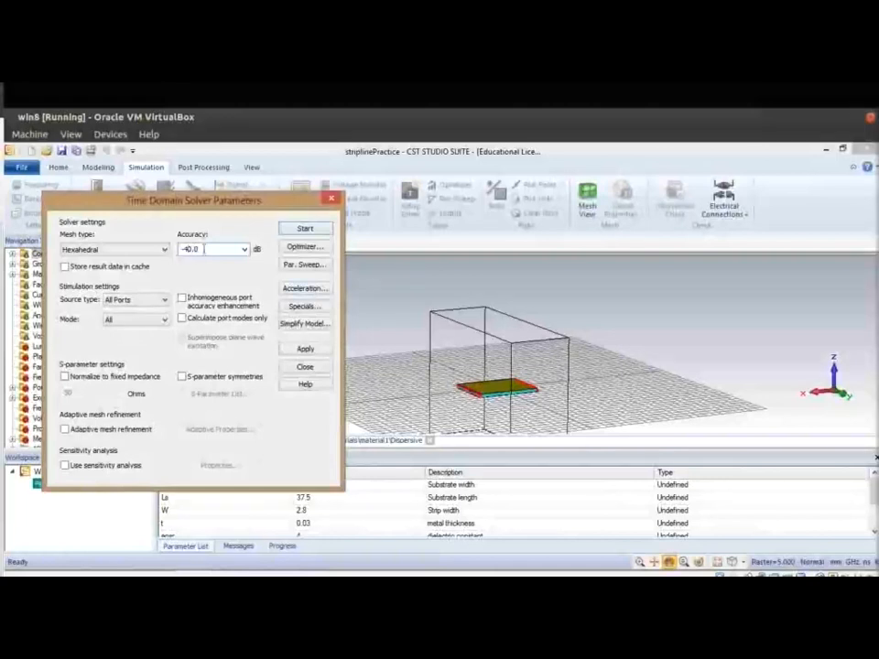
pyautogui.moveTo(180, 249); pyautogui.dragTo(216, 247)
pyautogui.click(187, 249)
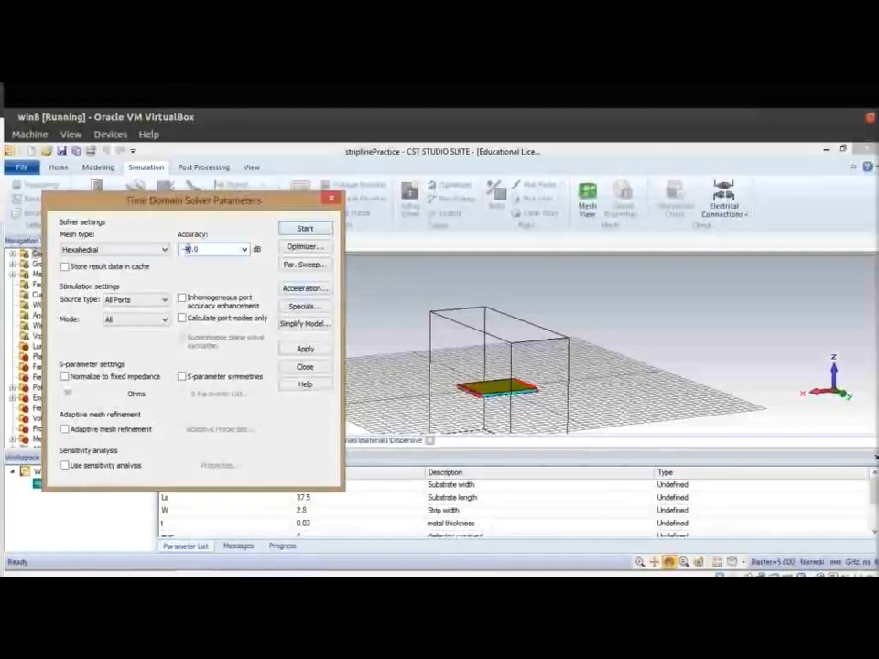
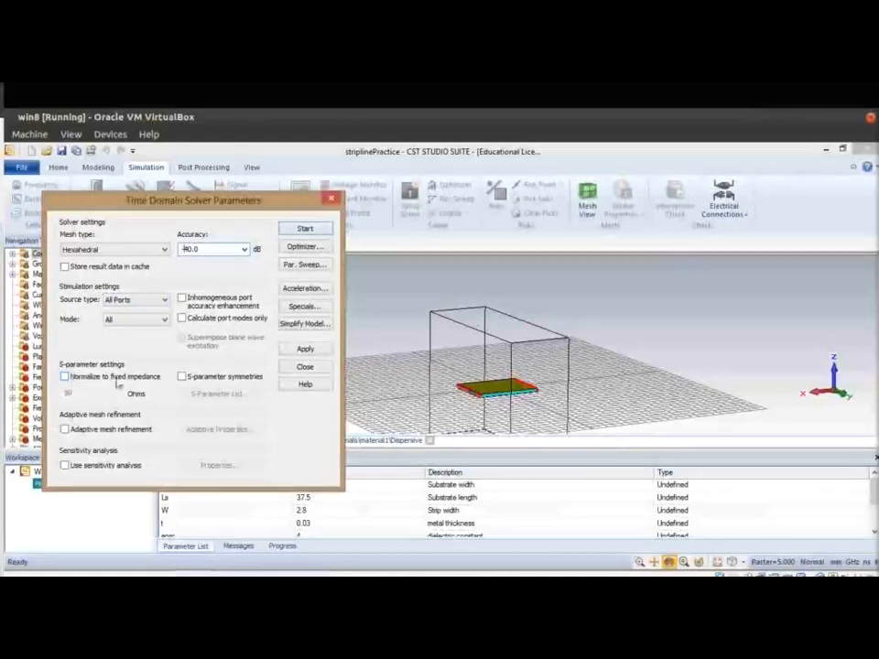
# Step: Normalize the S-parameters to a fixed impedance of 50 ohms and start the time domain solver
pyautogui.click(66, 376)
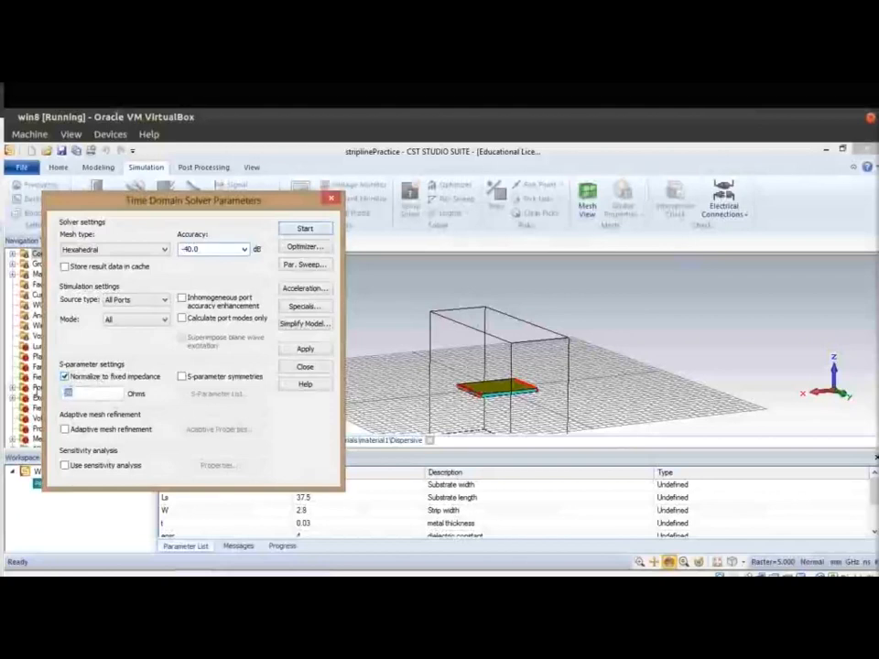
pyautogui.doubleClick(82, 392)
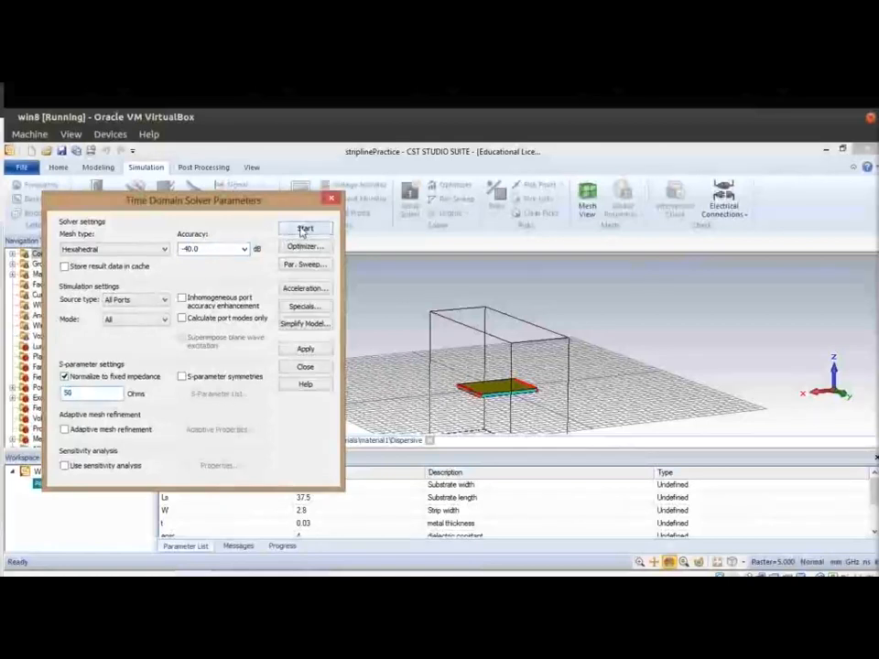
pyautogui.click(304, 230)
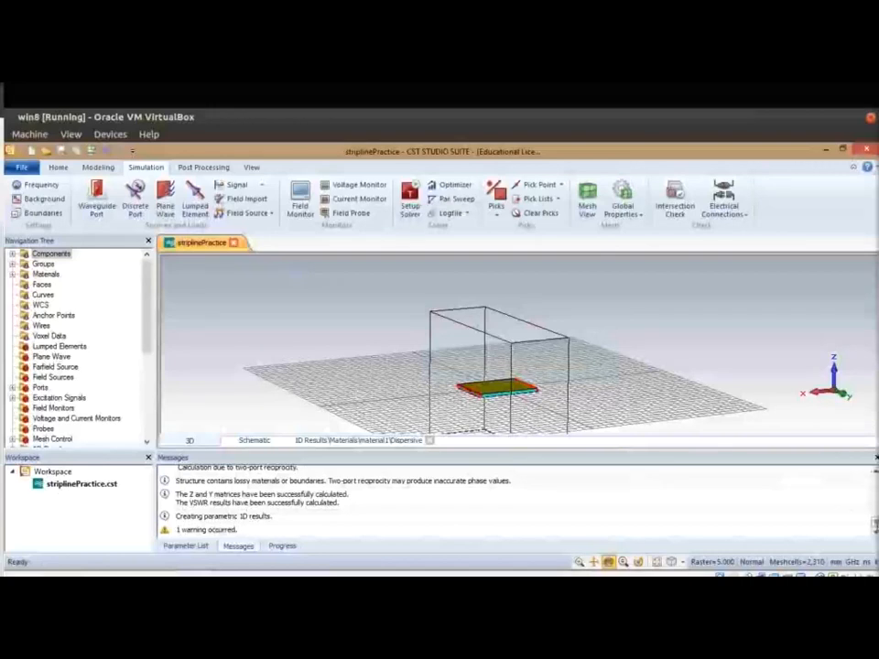
# Step: Review the solver messages from the first entry to the last
pyautogui.moveTo(875, 524); pyautogui.dragTo(873, 478)
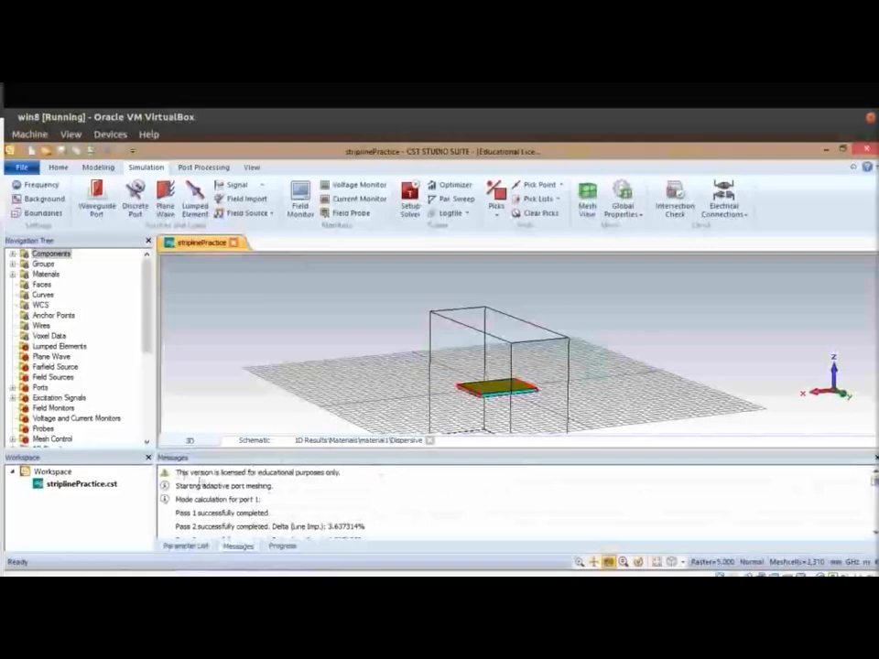
pyautogui.moveTo(176, 472); pyautogui.dragTo(361, 475)
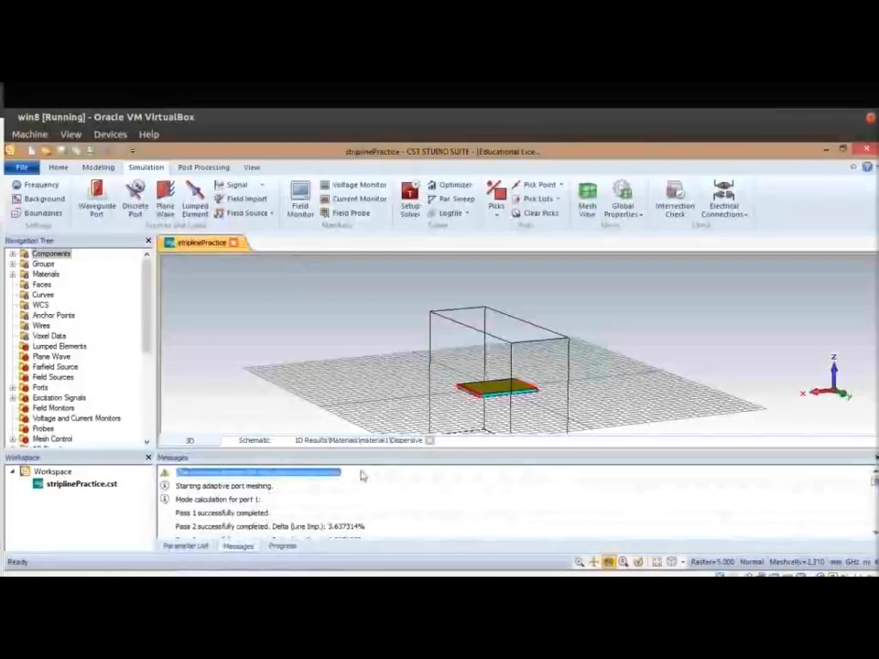
pyautogui.moveTo(873, 478); pyautogui.dragTo(874, 524)
# Step: Find the 1D results and plot the reference impedances of ports 1 and 2
pyautogui.moveTo(148, 349); pyautogui.dragTo(151, 430)
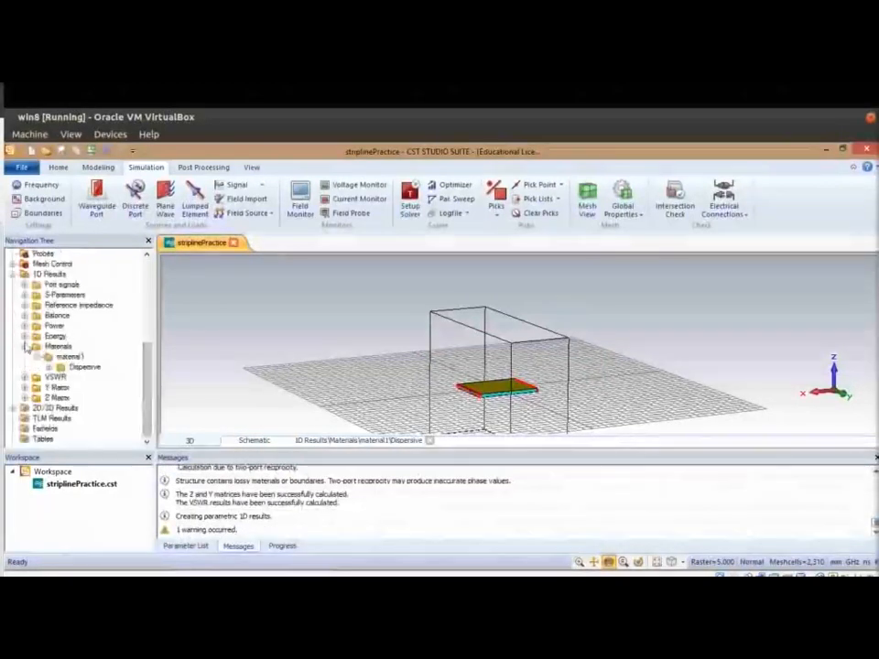
pyautogui.click(26, 346)
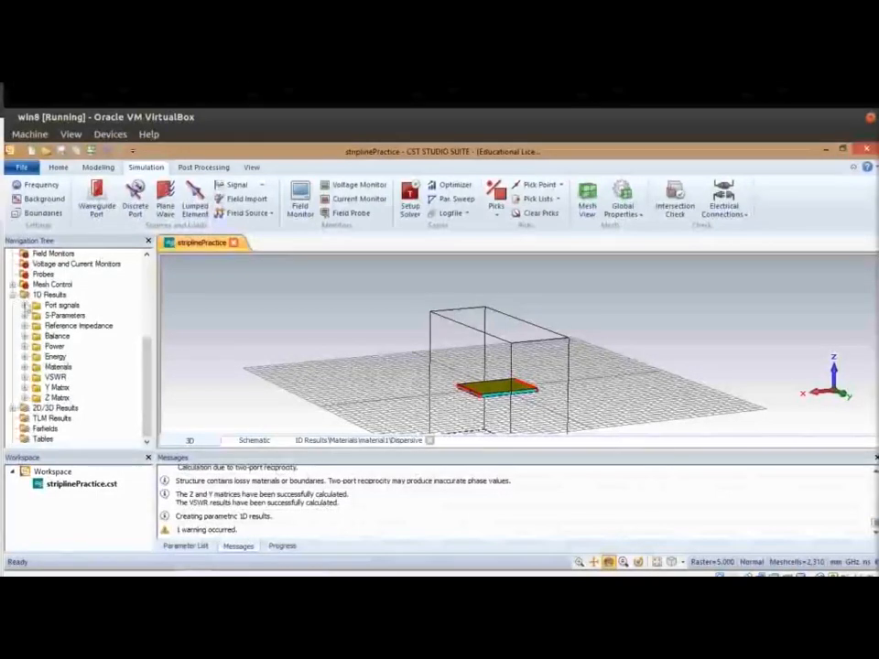
pyautogui.click(25, 315)
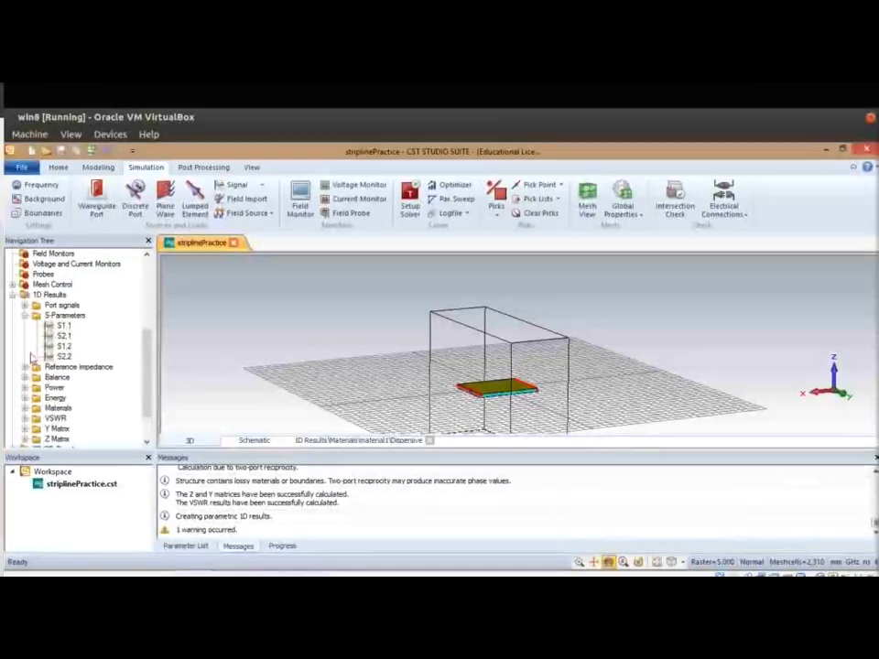
pyautogui.click(26, 366)
pyautogui.click(71, 377)
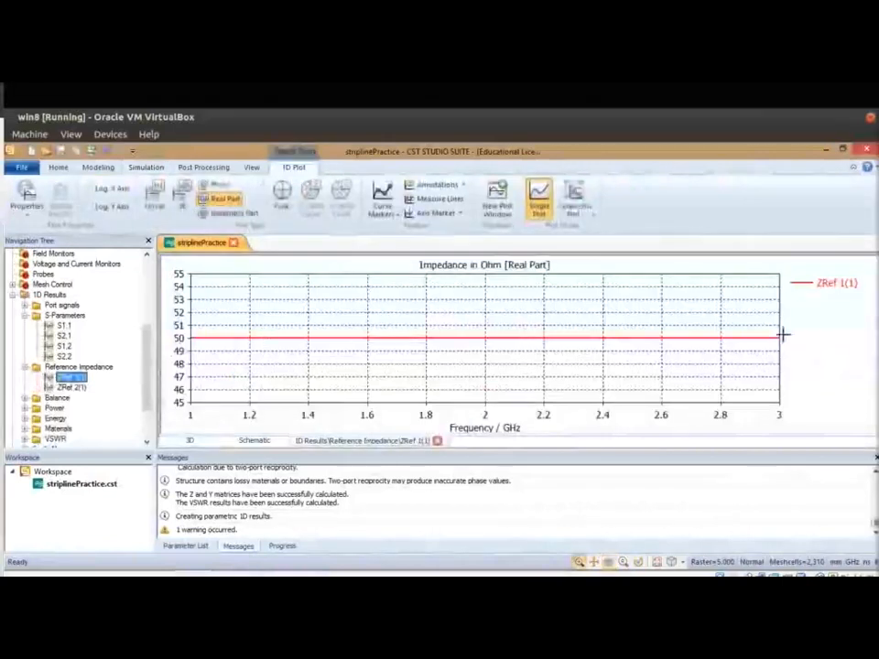
pyautogui.click(65, 387)
pyautogui.click(73, 377)
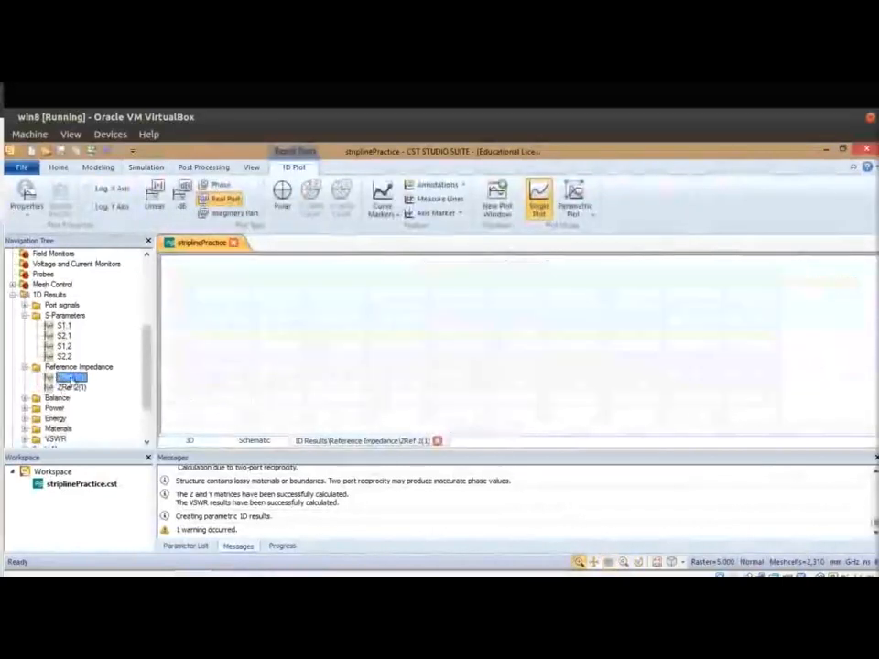
pyautogui.click(25, 367)
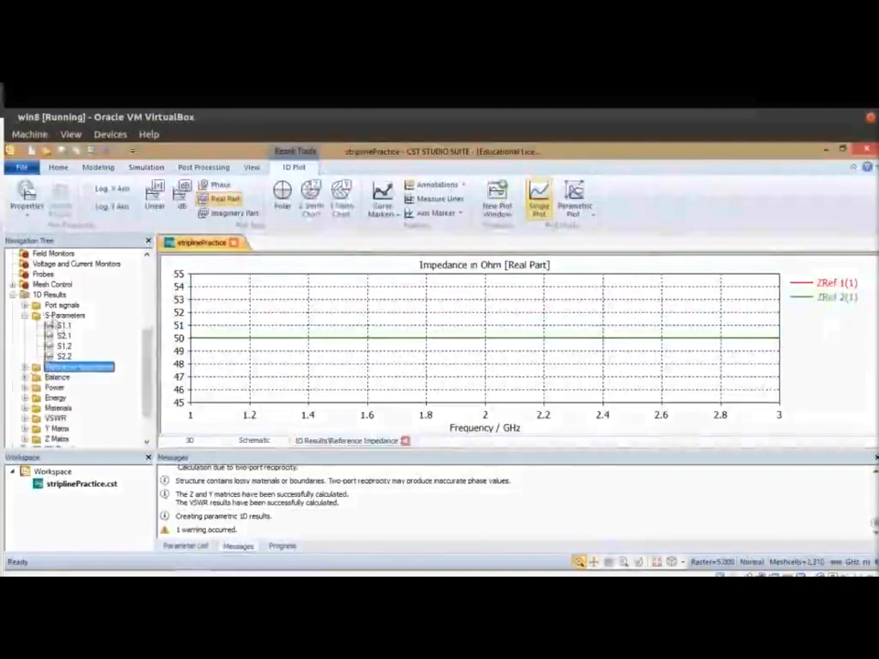
# Step: Plot S1,1 in dB, compare it with S2,1 and view S2,1 on its own
pyautogui.click(62, 326)
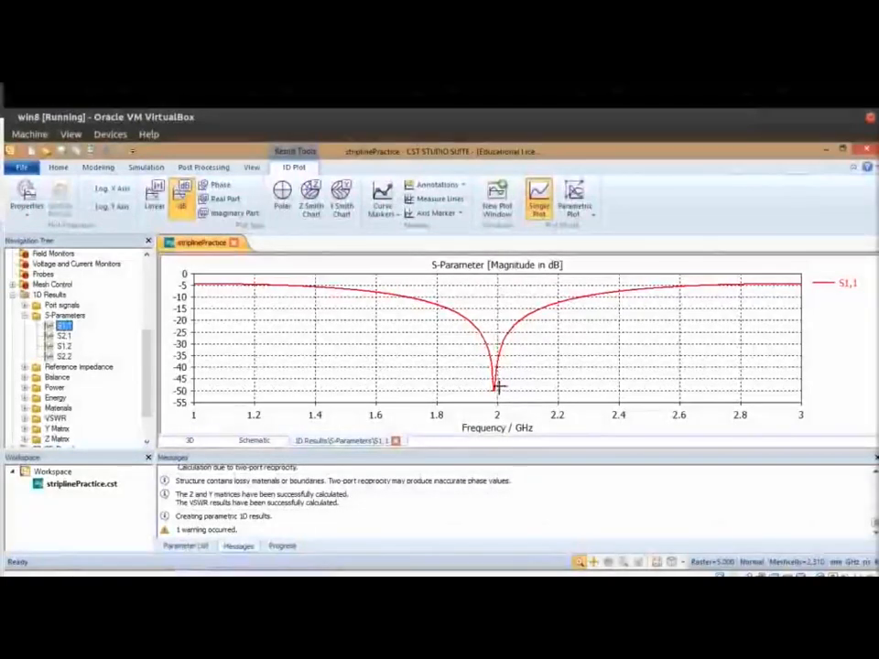
pyautogui.keyDown('ctrl'); pyautogui.click(63, 337); pyautogui.keyUp('ctrl')
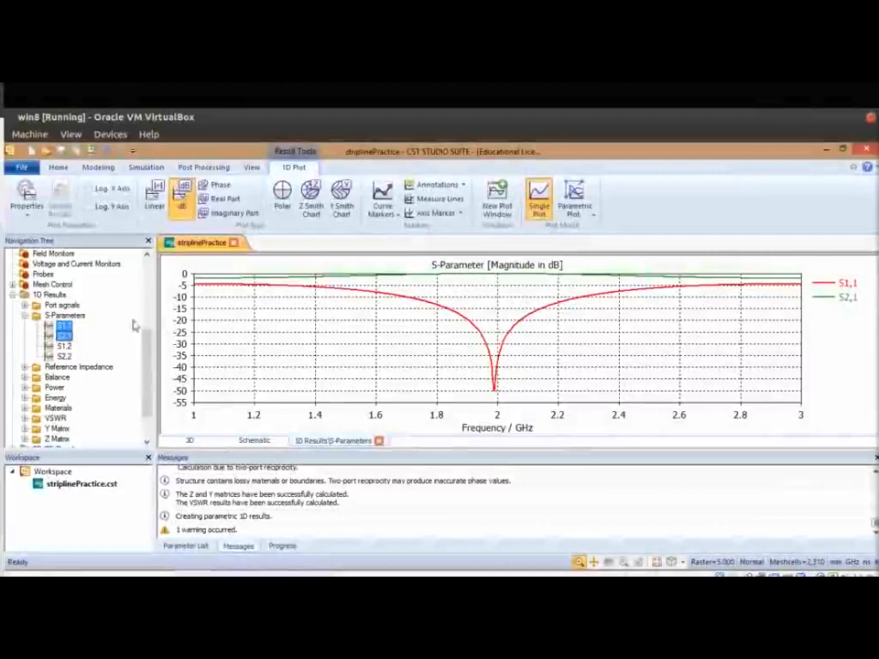
pyautogui.click(63, 336)
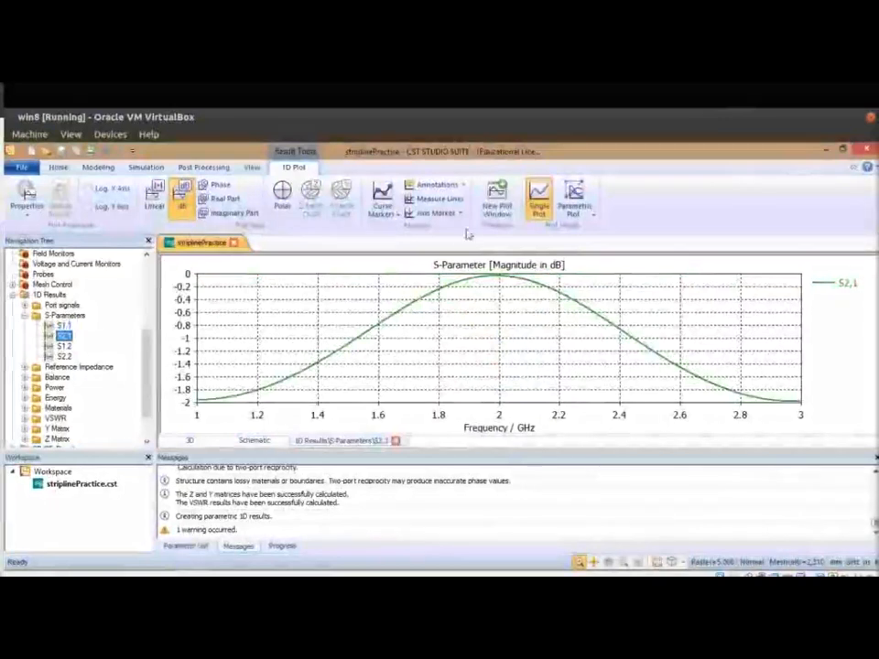
# Step: Open the S-parameter renormalization, inspect the wave and line impedances listed for port 1, and cancel
pyautogui.moveTo(147, 379); pyautogui.dragTo(147, 403)
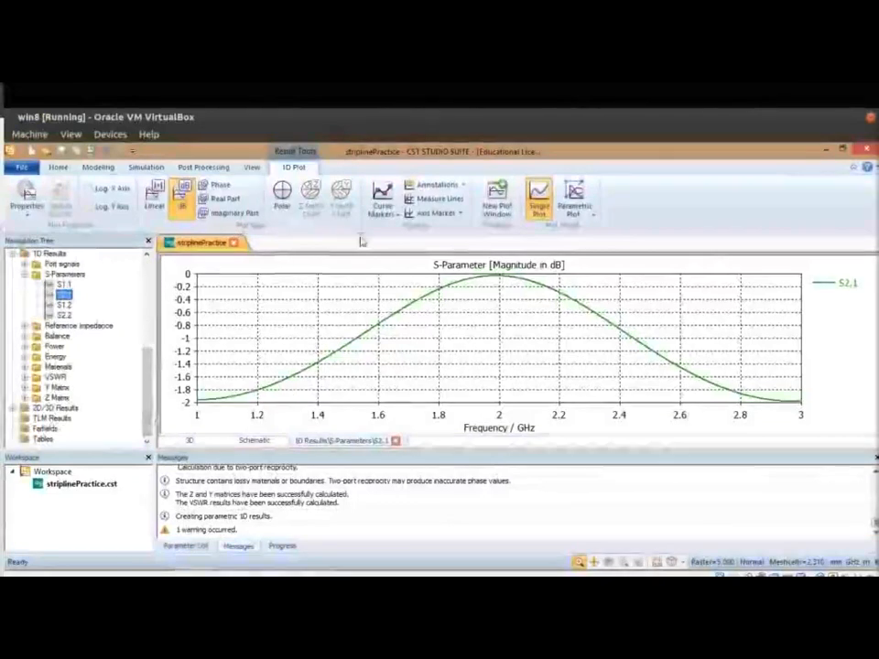
pyautogui.click(203, 168)
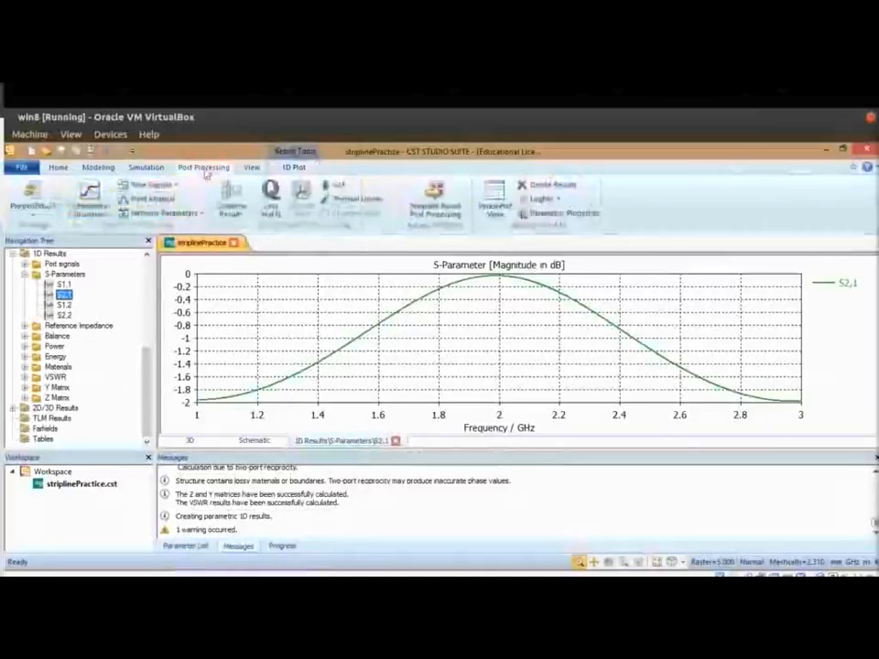
pyautogui.click(98, 212)
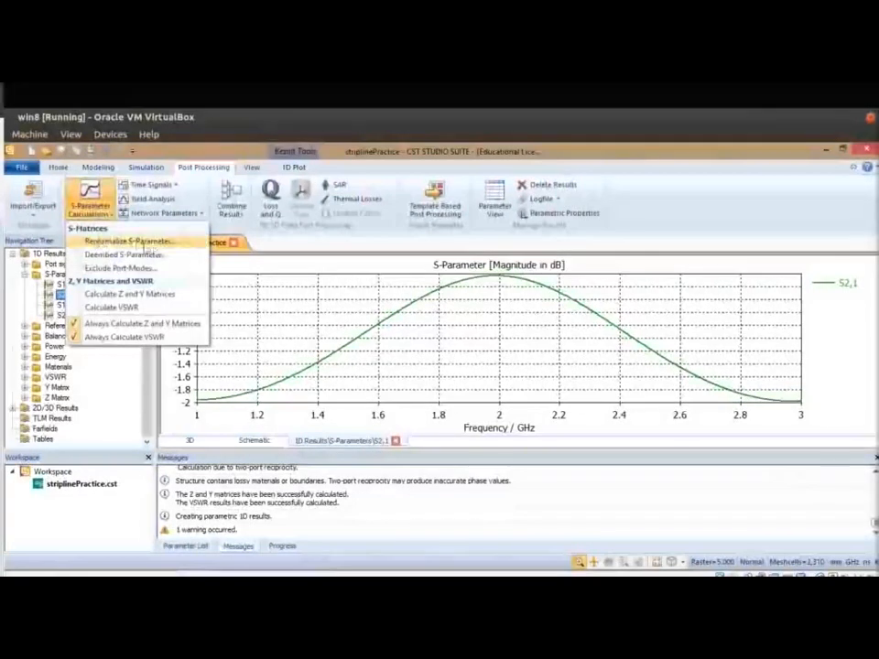
pyautogui.click(139, 243)
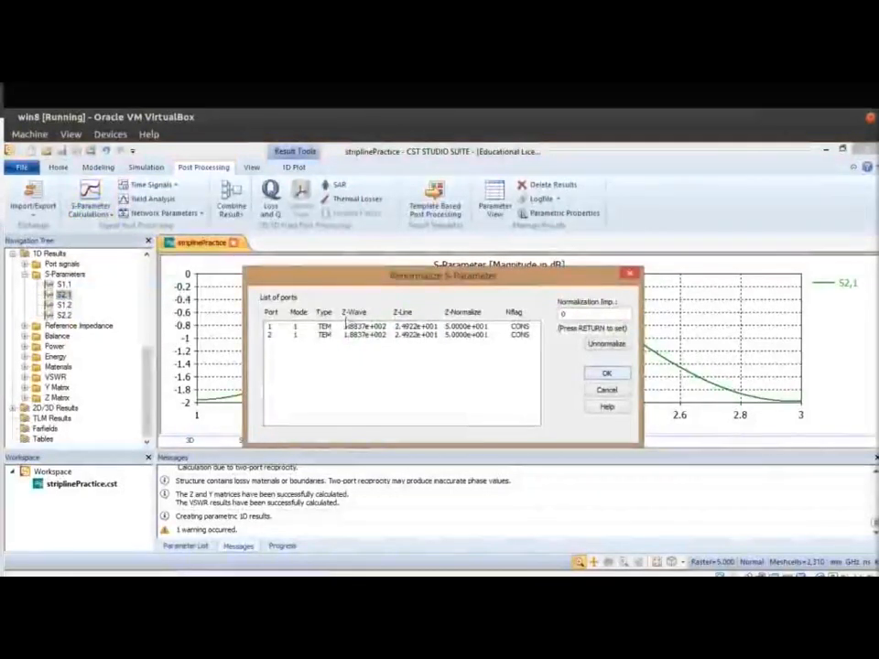
pyautogui.click(400, 326)
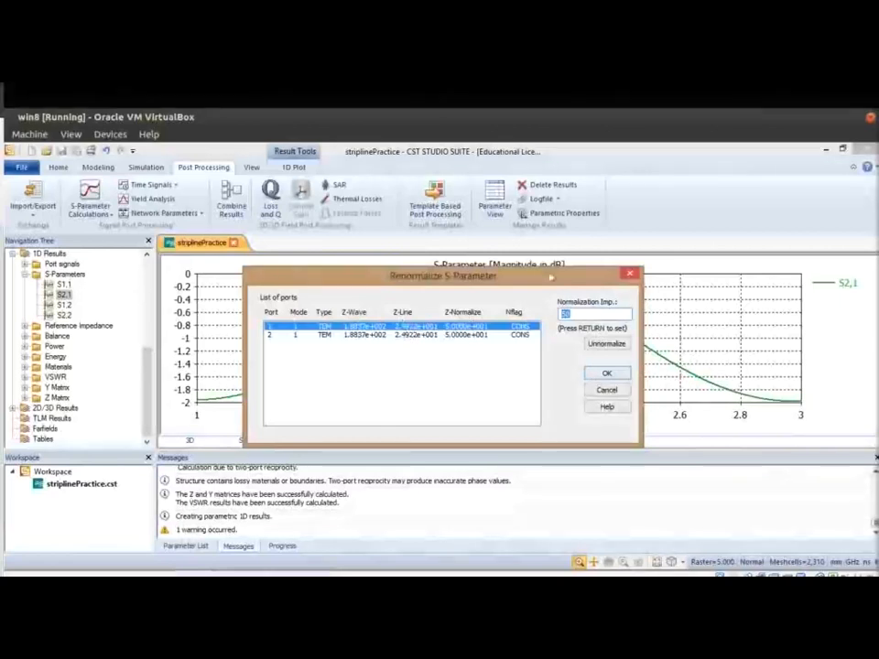
pyautogui.moveTo(497, 277); pyautogui.dragTo(462, 361)
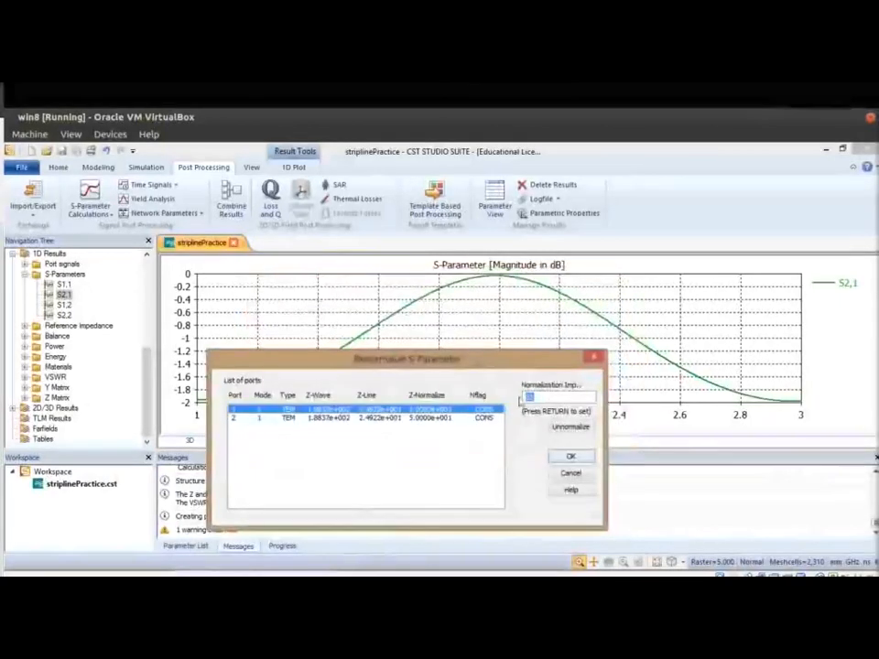
pyautogui.click(568, 473)
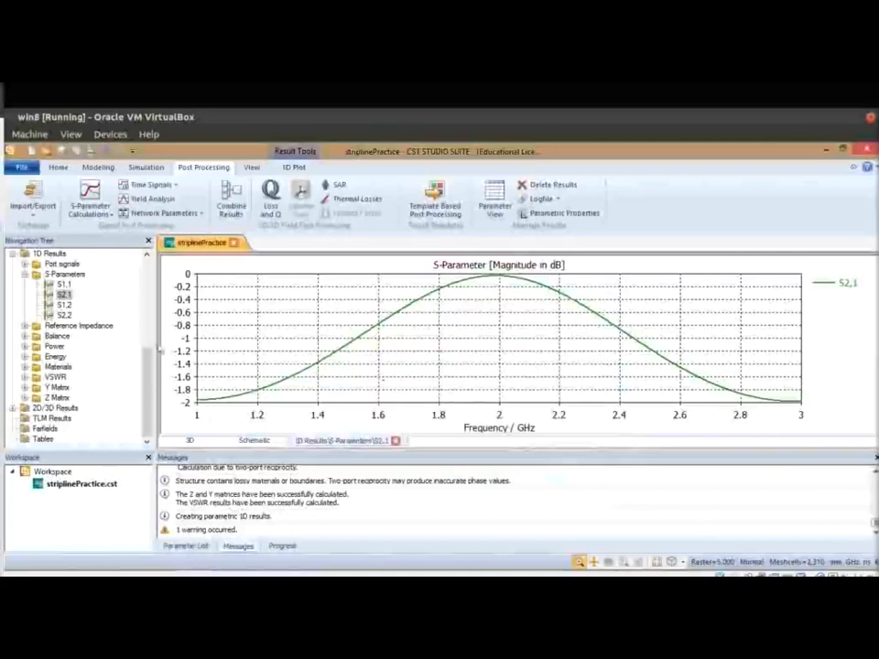
pyautogui.moveTo(228, 570)
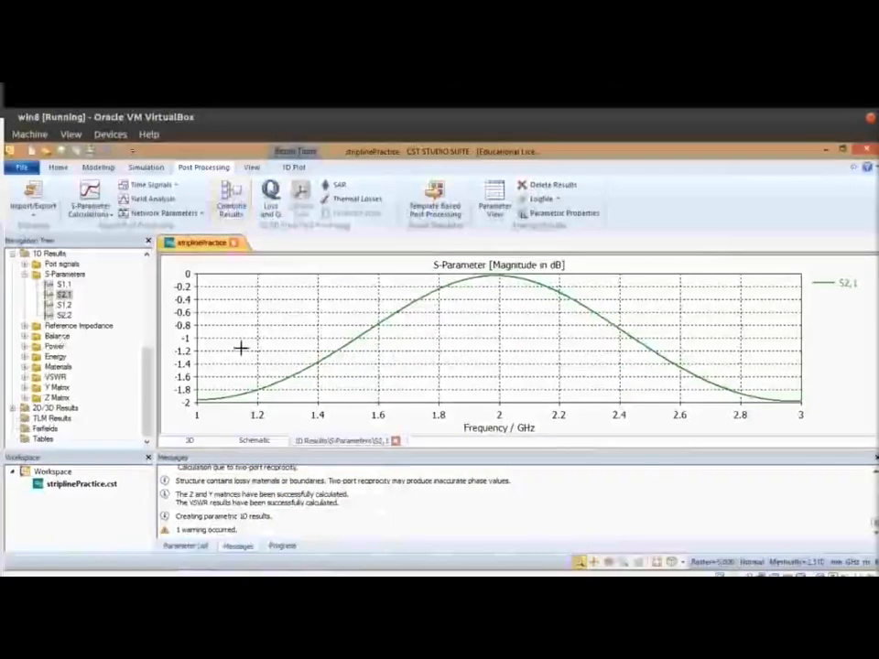
pyautogui.press('super')
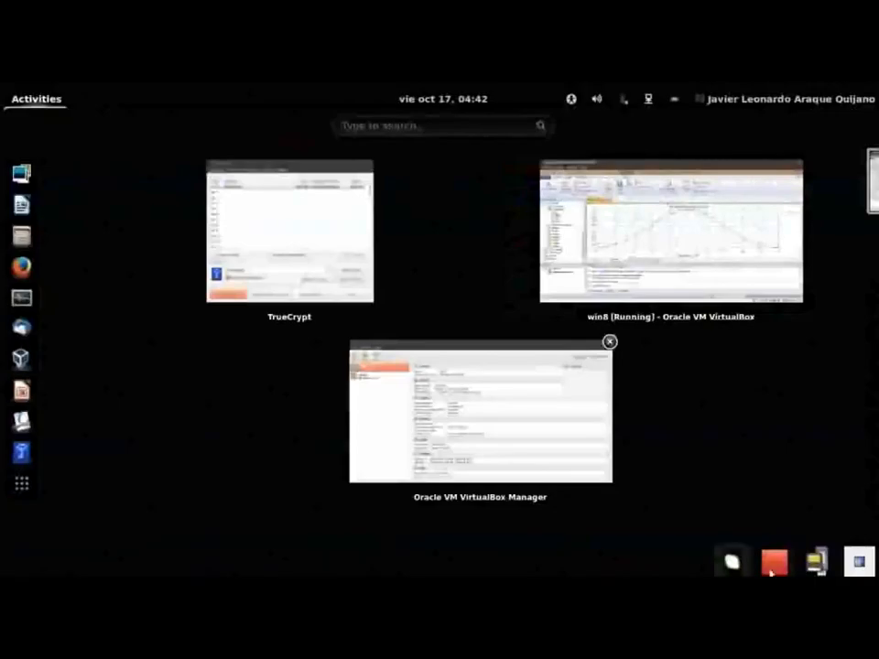
pyautogui.press('super')
pyautogui.rightClick(760, 568)
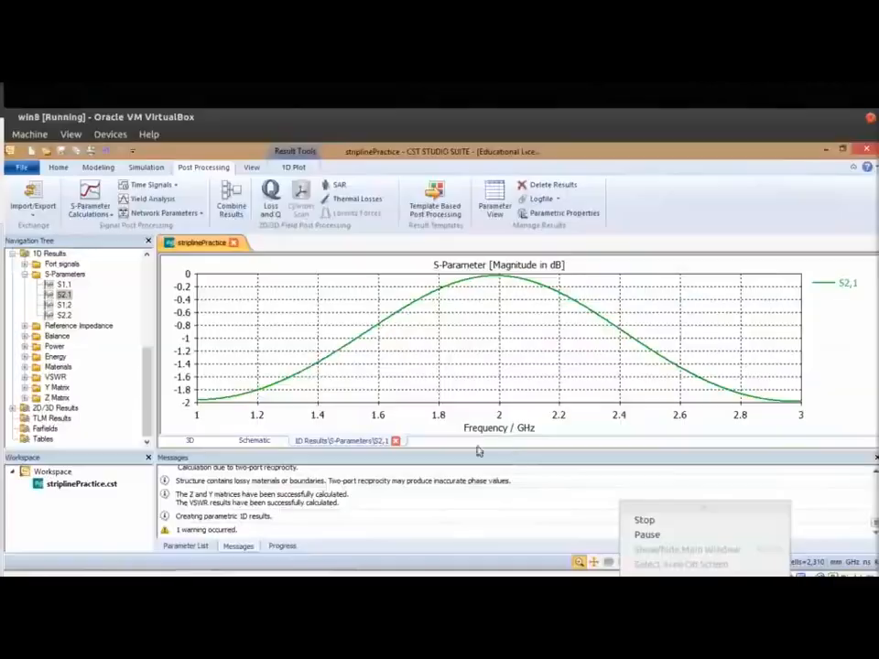